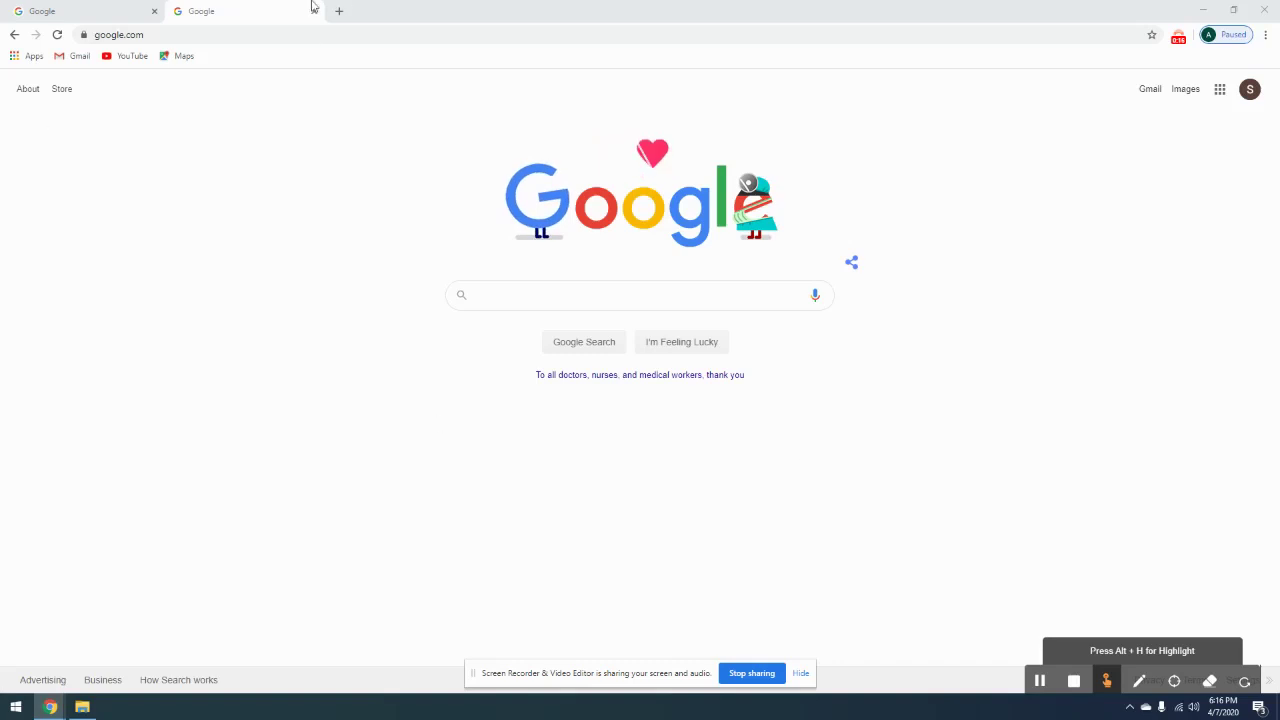
- Close the extra Google tab and check which Google account is signed in
click(154, 11)
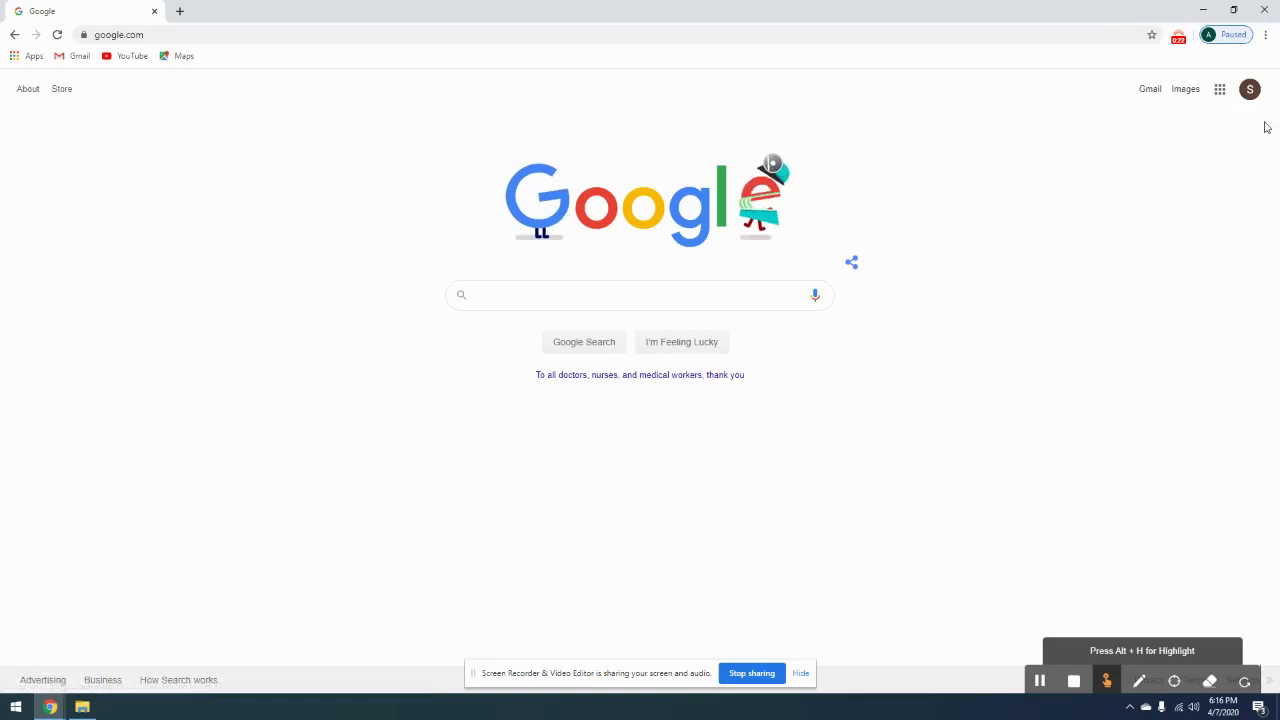
click(1249, 92)
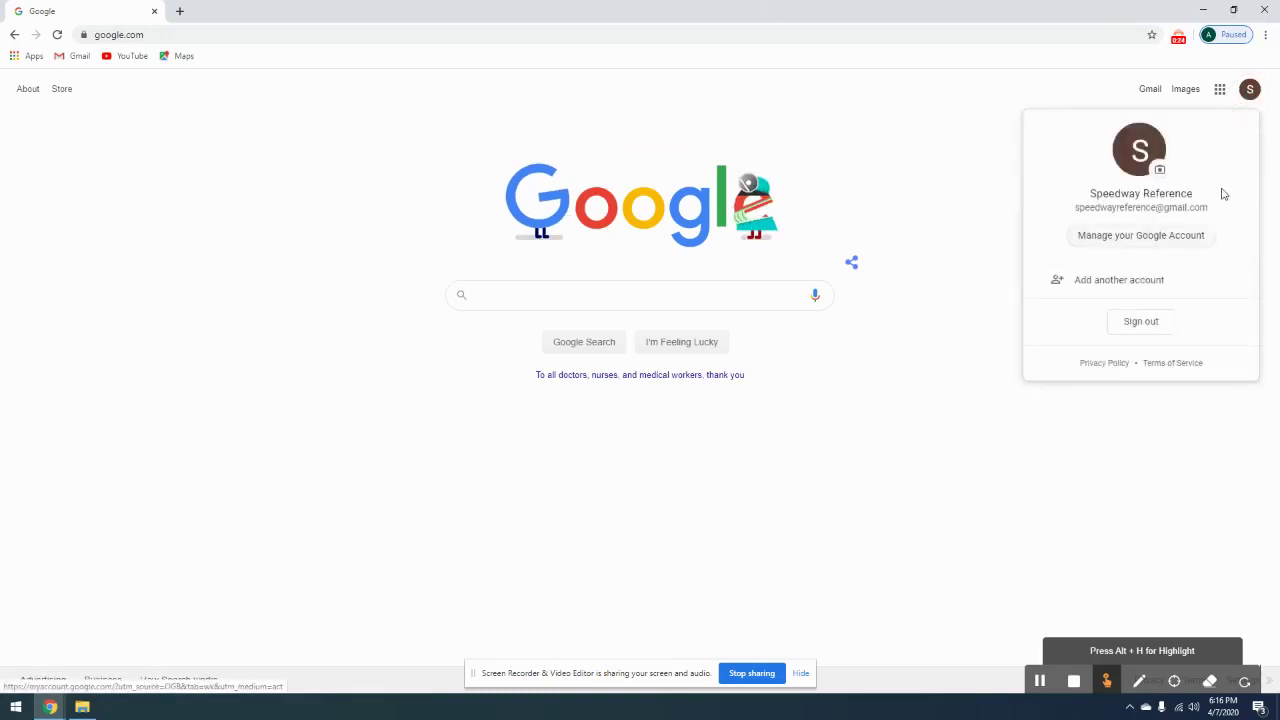
click(1250, 98)
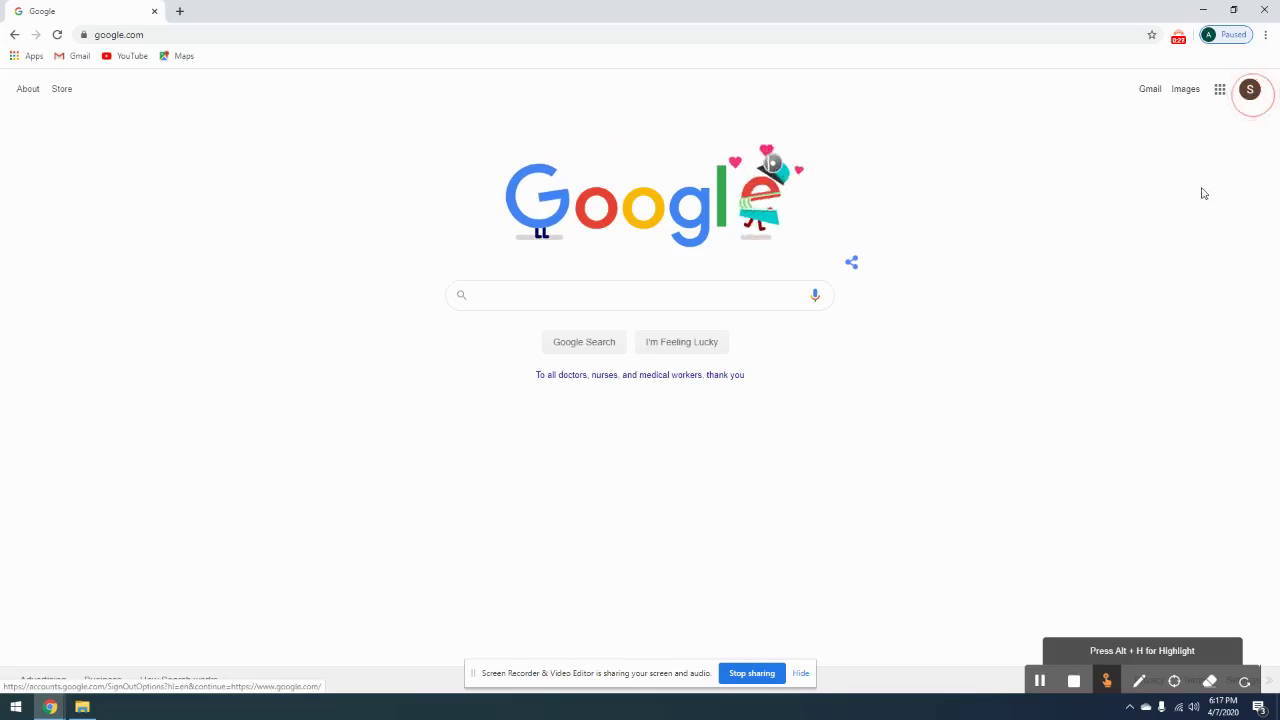
- Open Google Drive and start a new Google Docs document from a template
click(1221, 92)
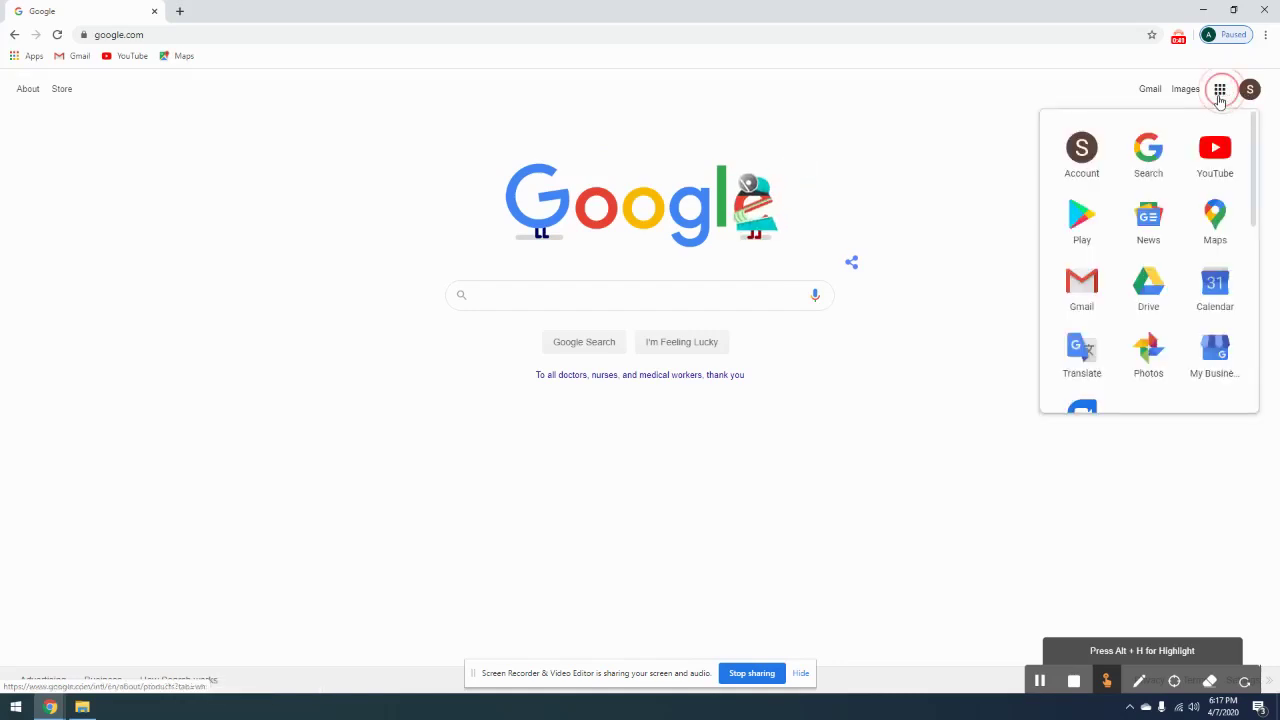
click(1148, 287)
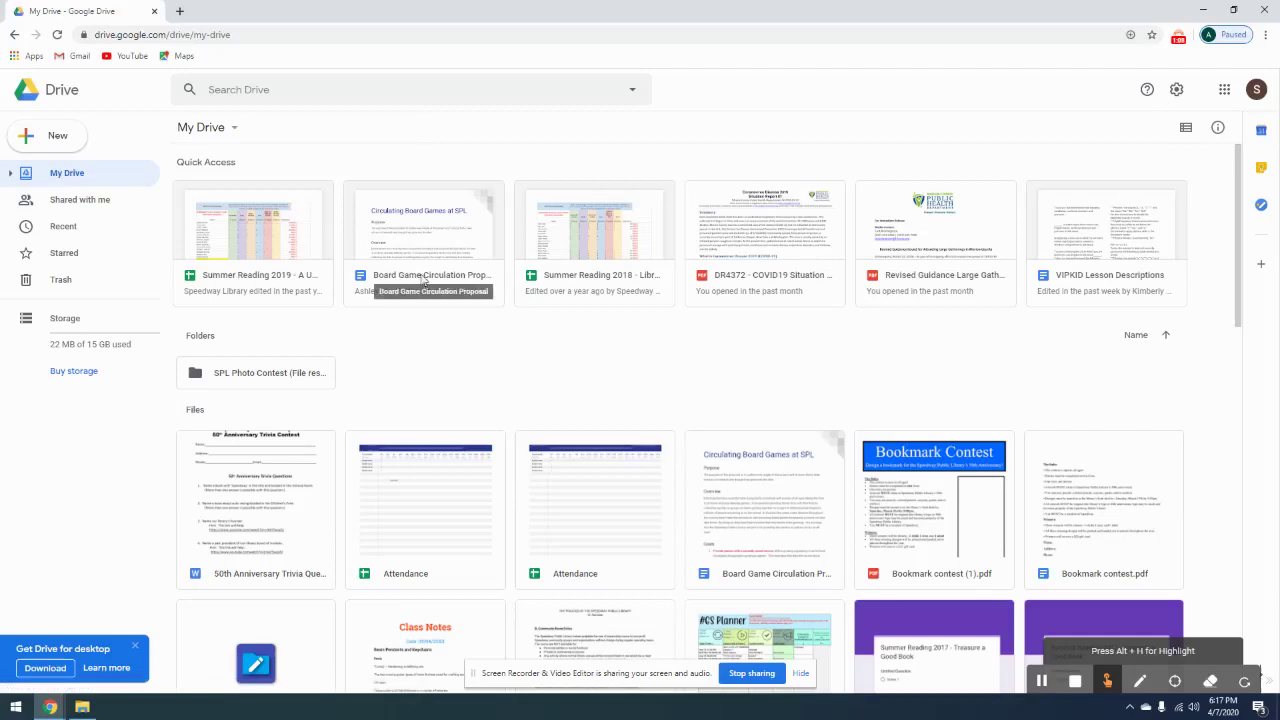
click(55, 150)
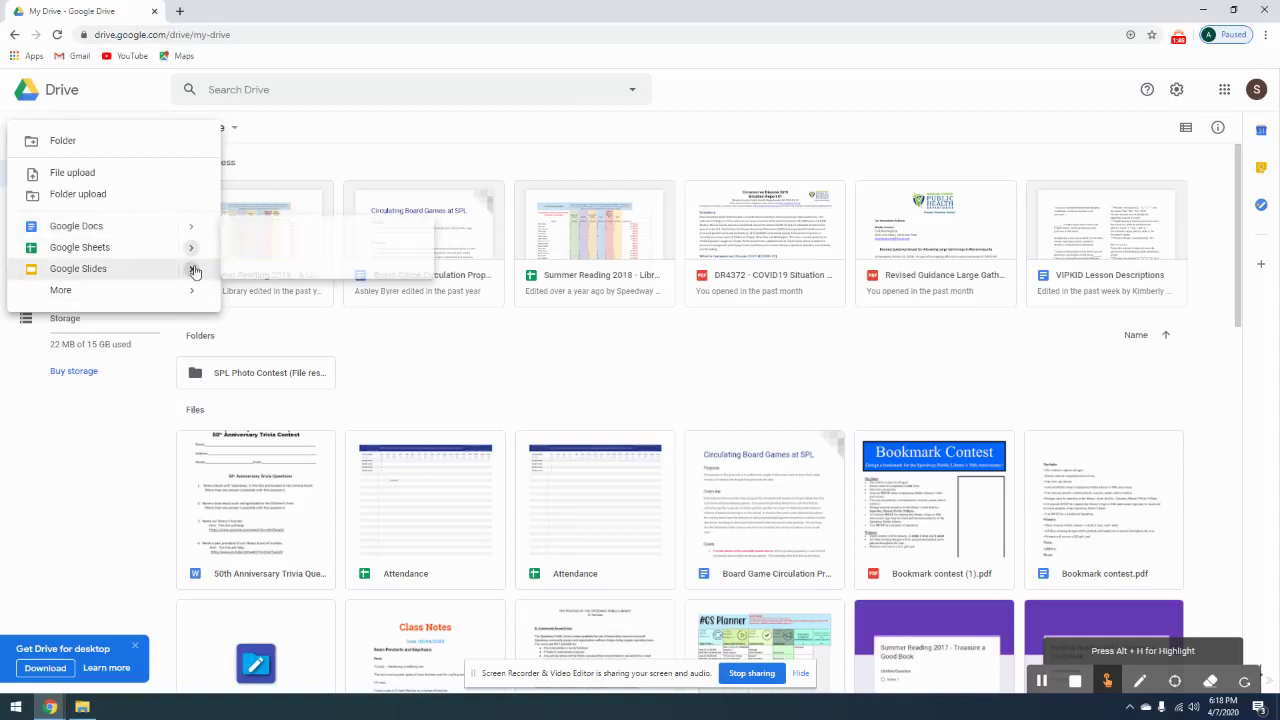
mouse_move(191, 229)
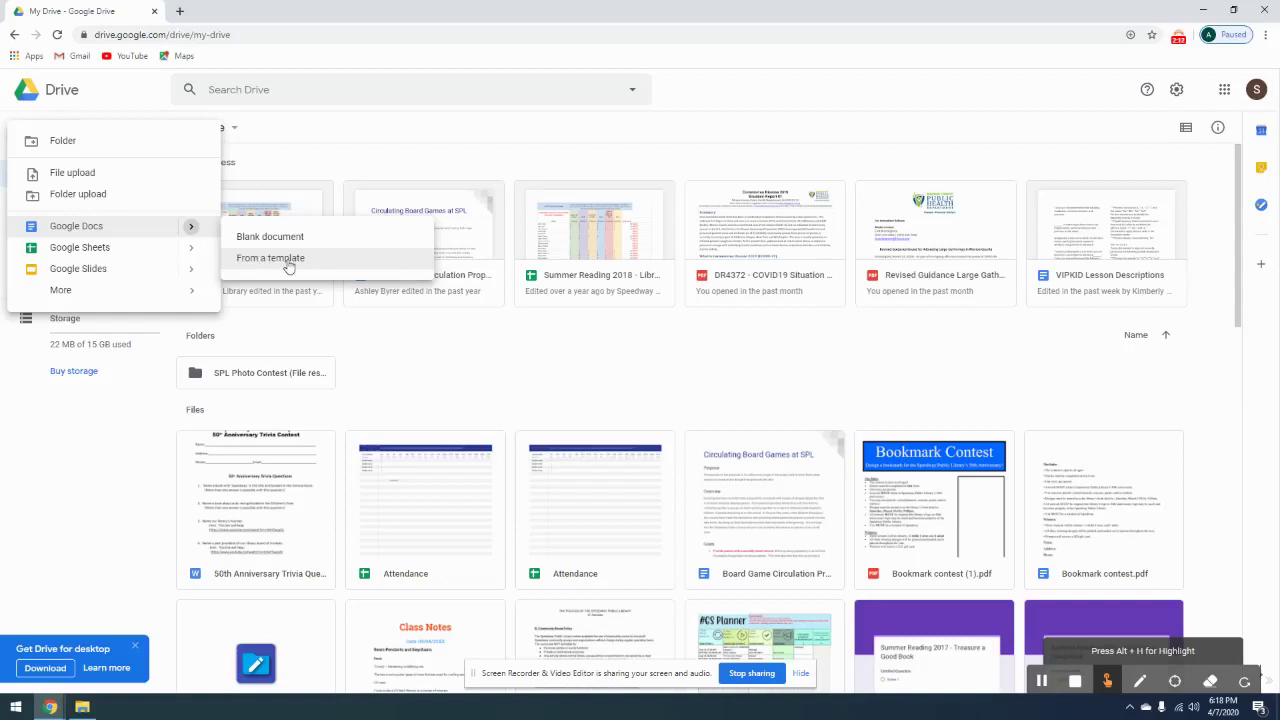
click(289, 262)
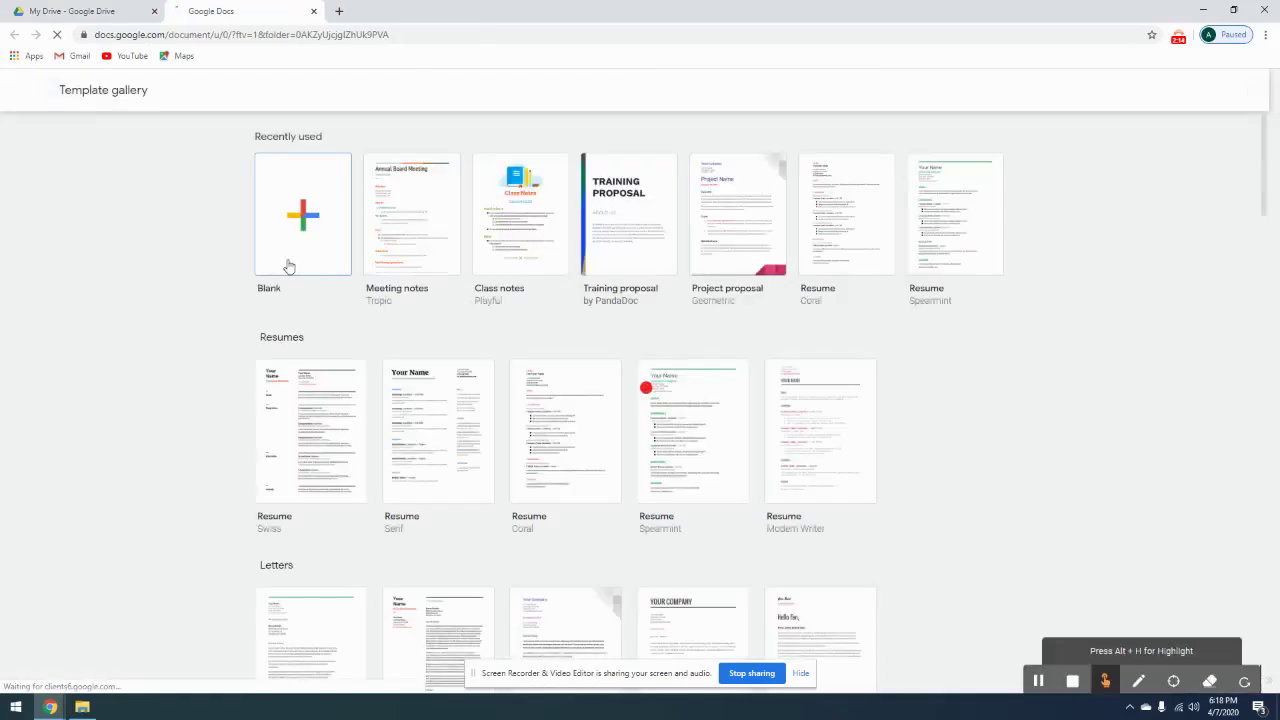
- Look through the template gallery's categories, from resumes and letters to personal, work, sales, legal and human resources templates
scroll(251, 248, down, 7)
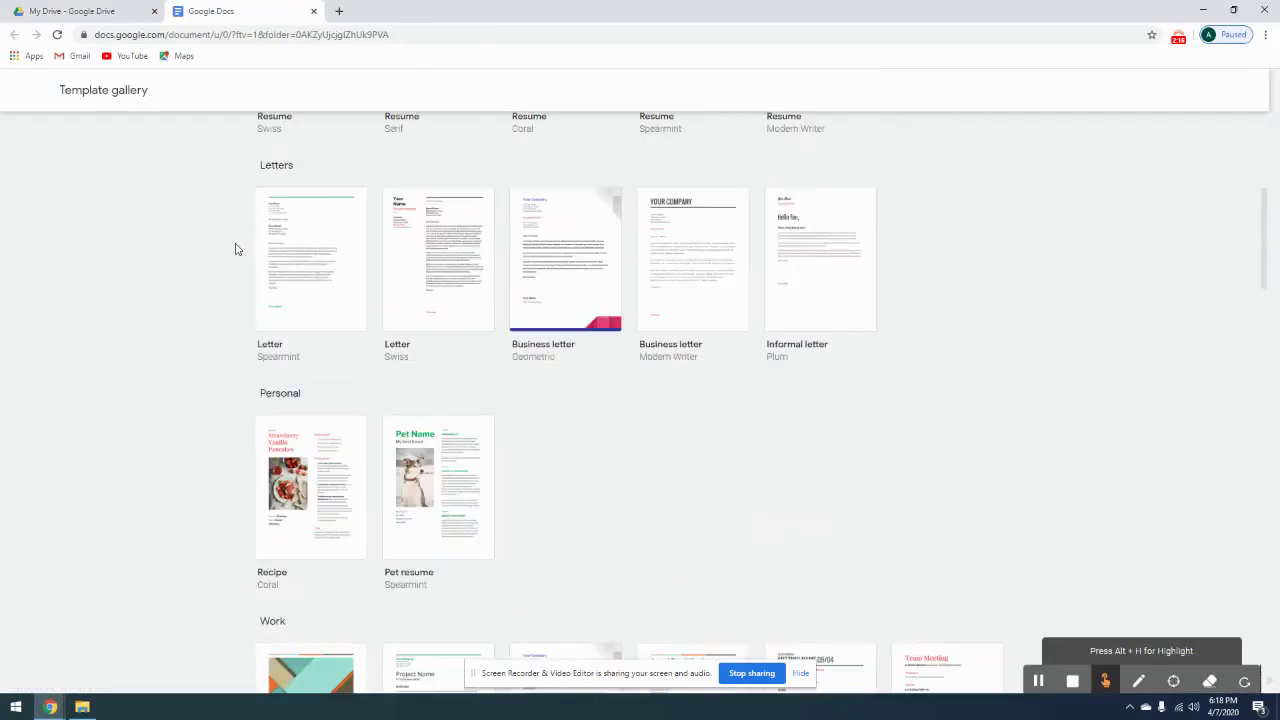
scroll(236, 249, down, 2)
scroll(236, 250, up, 10)
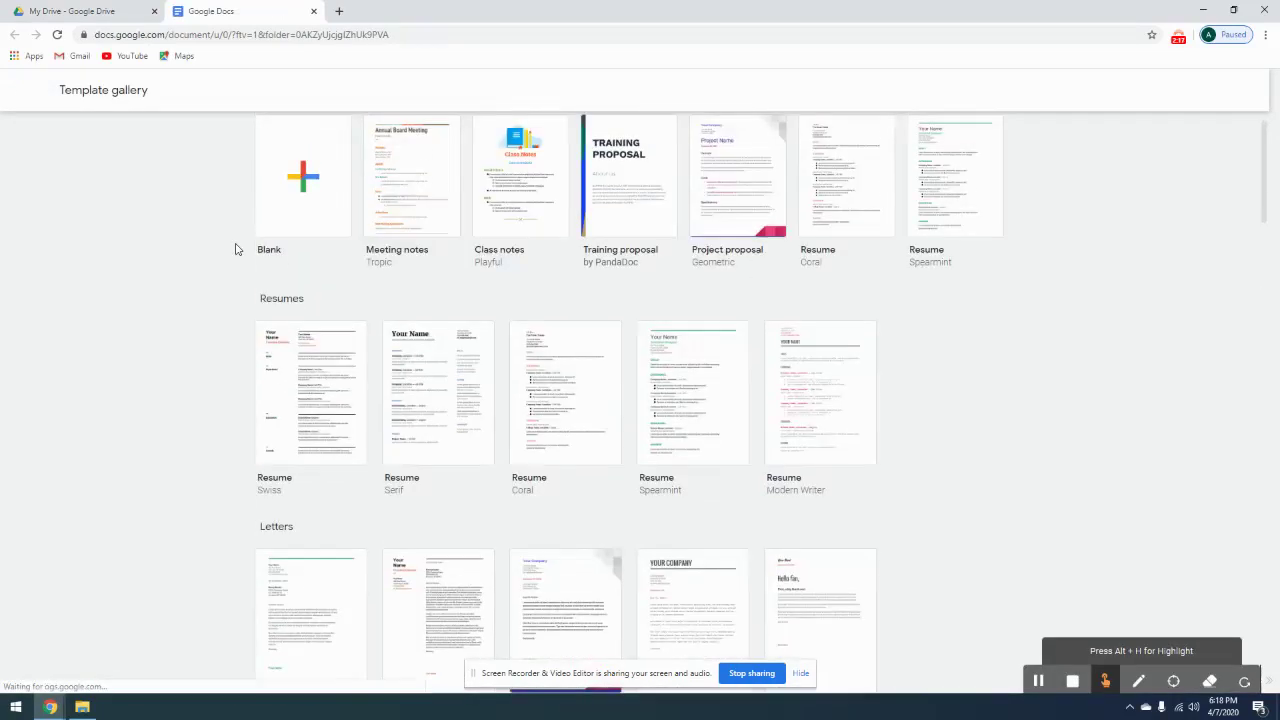
scroll(236, 254, down, 1)
scroll(289, 280, up, 1)
scroll(277, 249, down, 1)
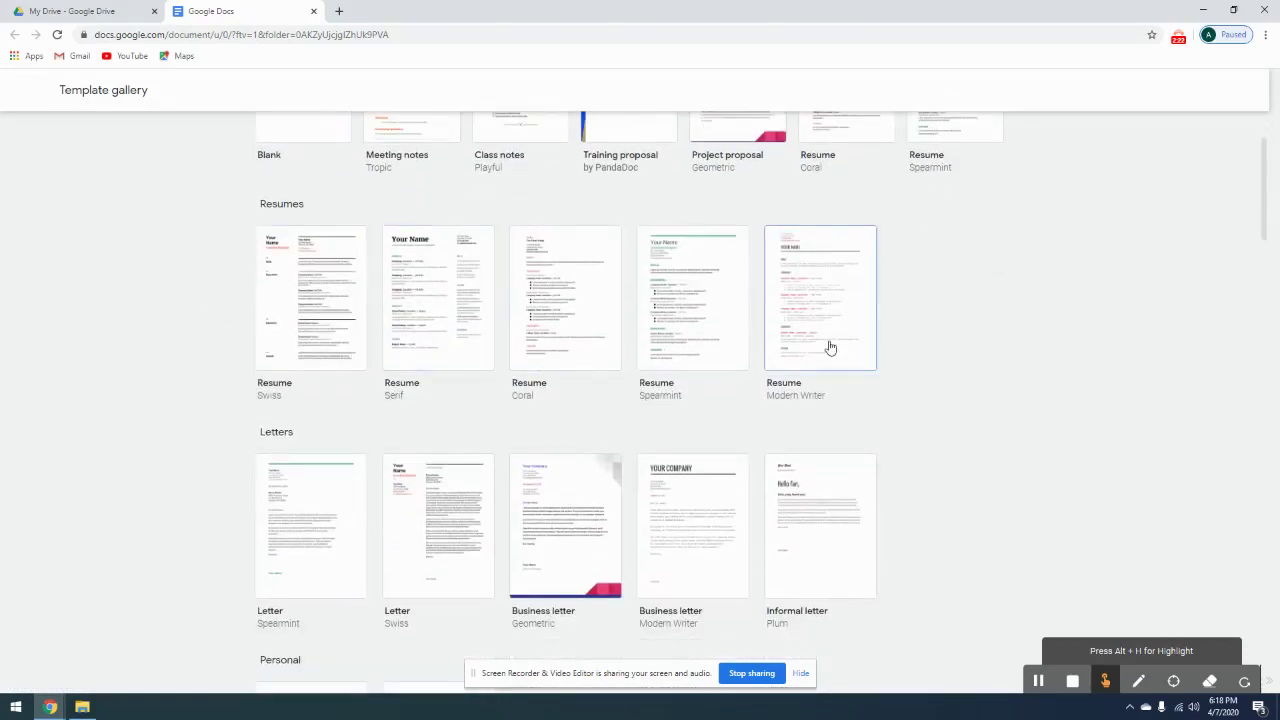
scroll(190, 374, down, 1)
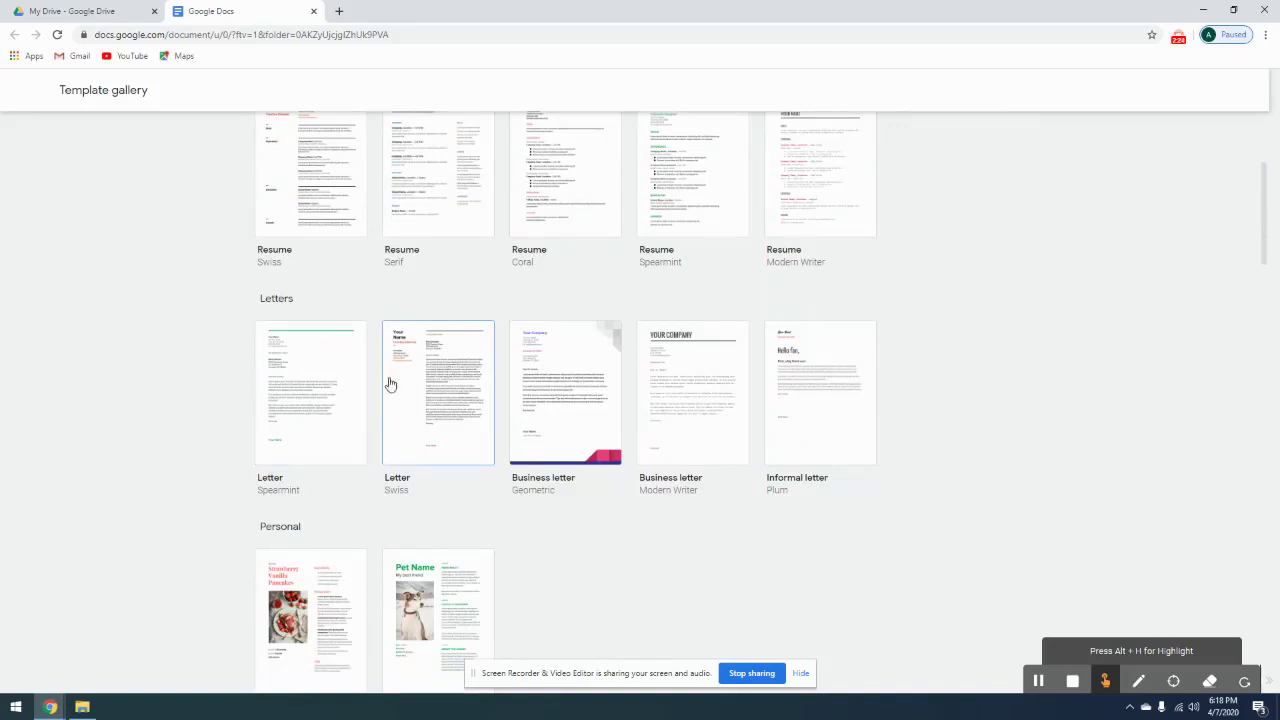
scroll(500, 380, down, 2)
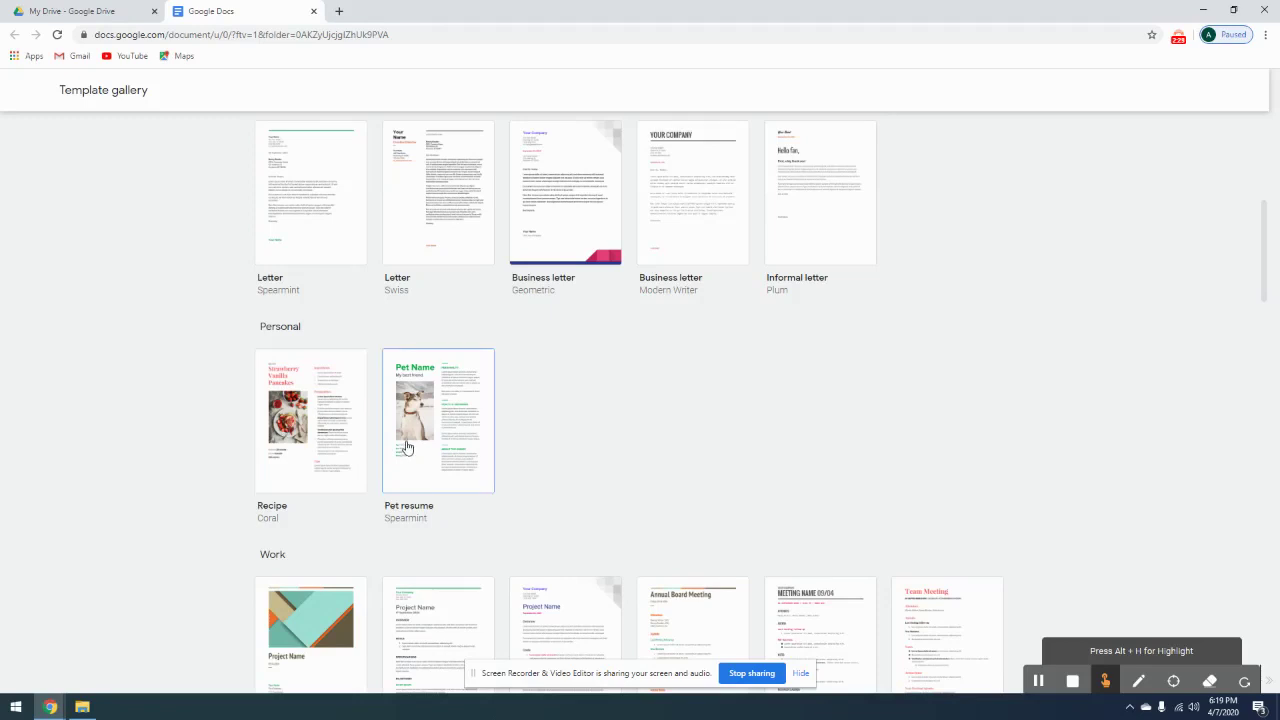
scroll(243, 397, down, 2)
scroll(220, 394, down, 1)
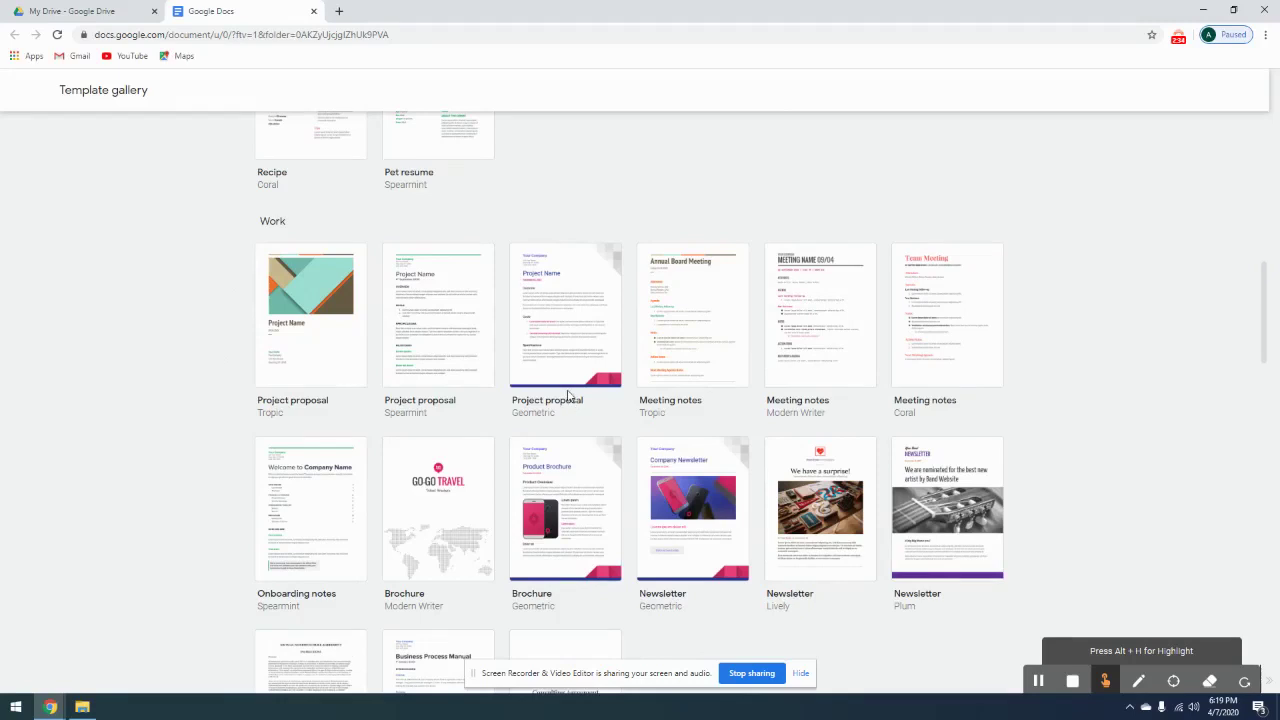
scroll(765, 491, down, 1)
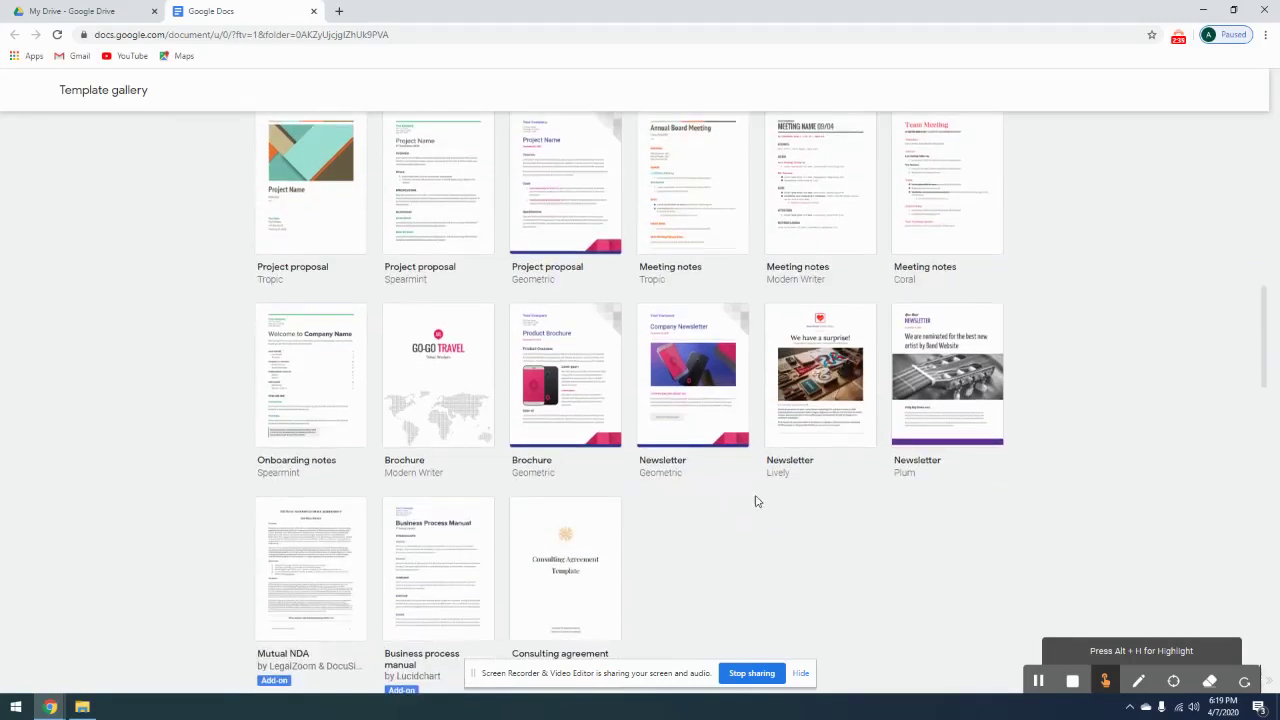
scroll(740, 485, down, 3)
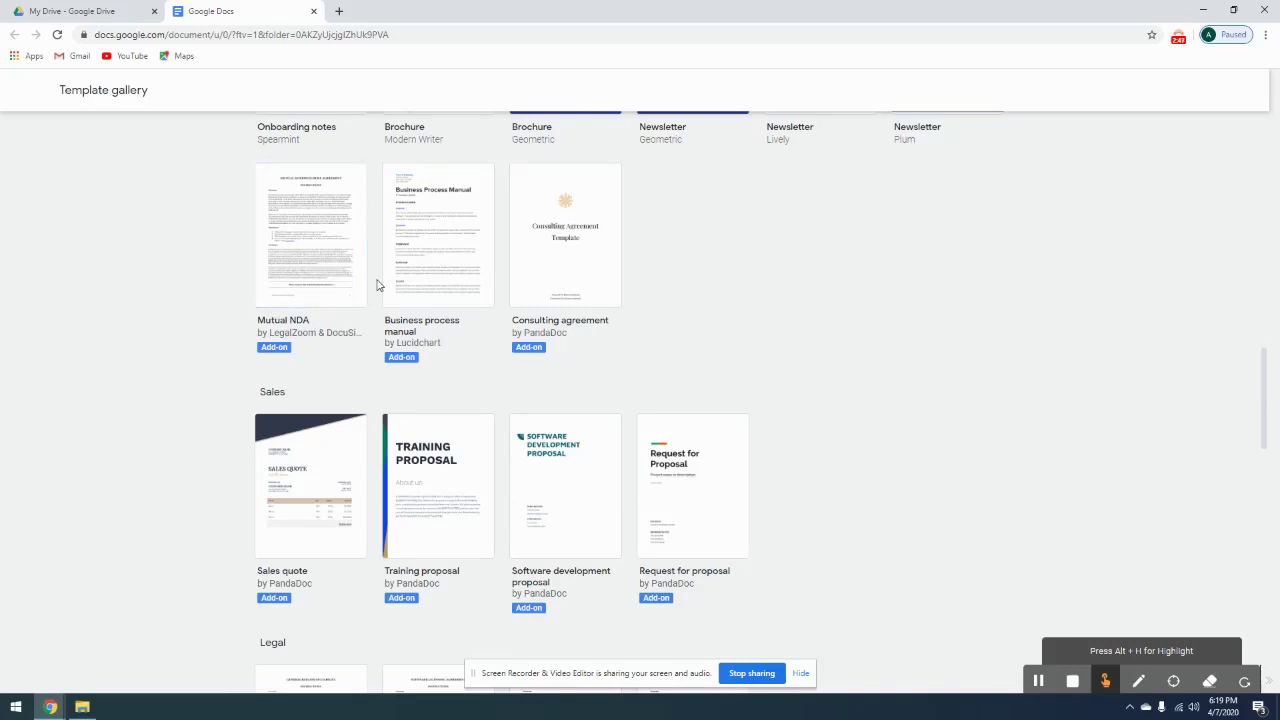
scroll(583, 326, down, 1)
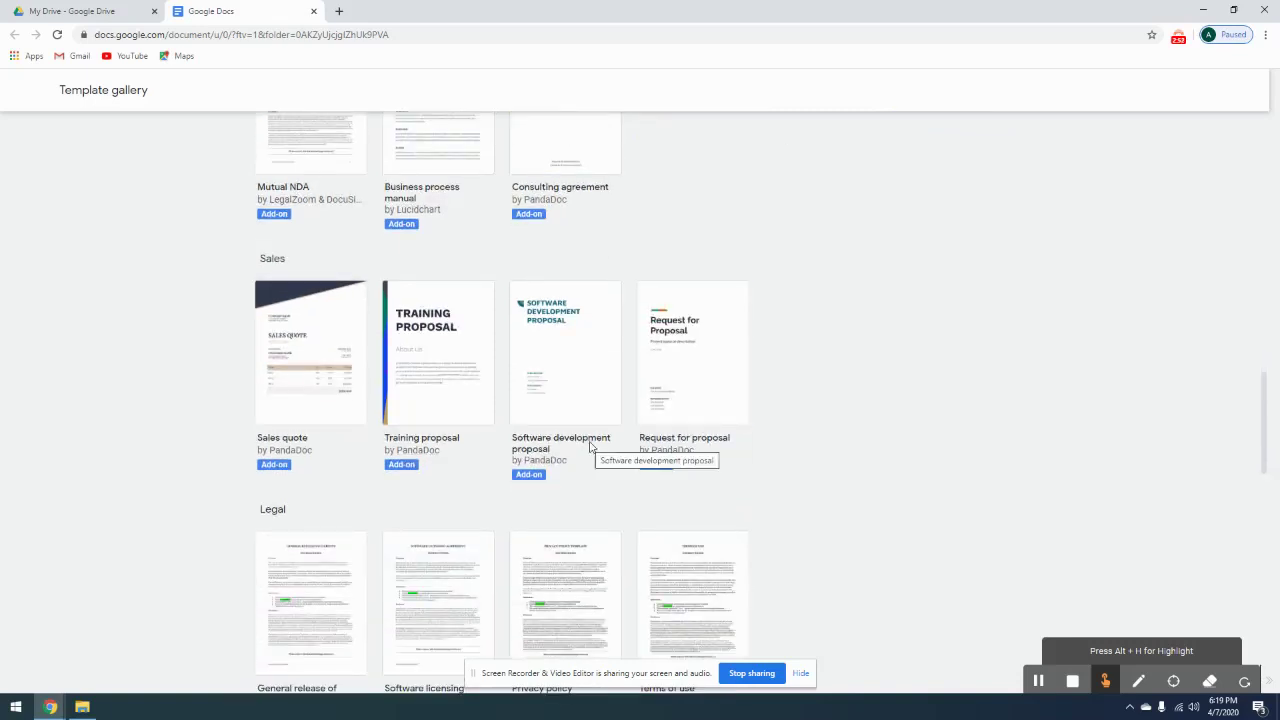
scroll(177, 458, down, 1)
scroll(177, 460, down, 1)
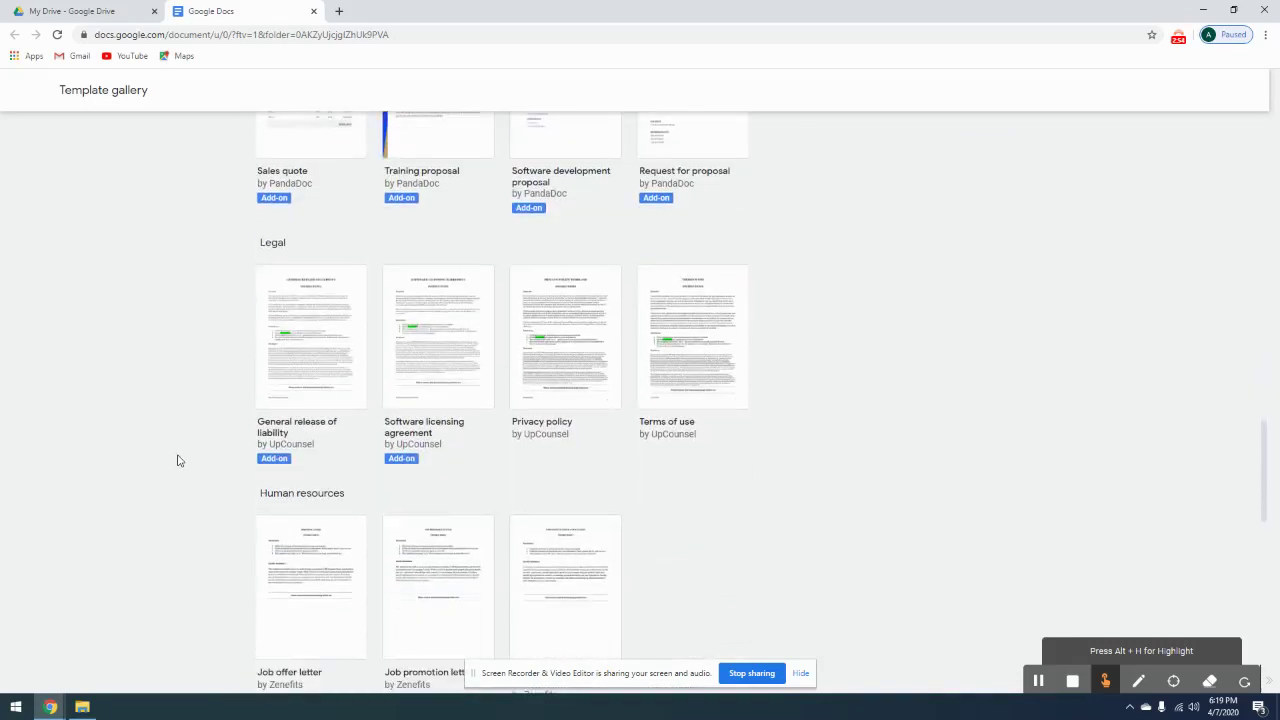
scroll(197, 457, down, 1)
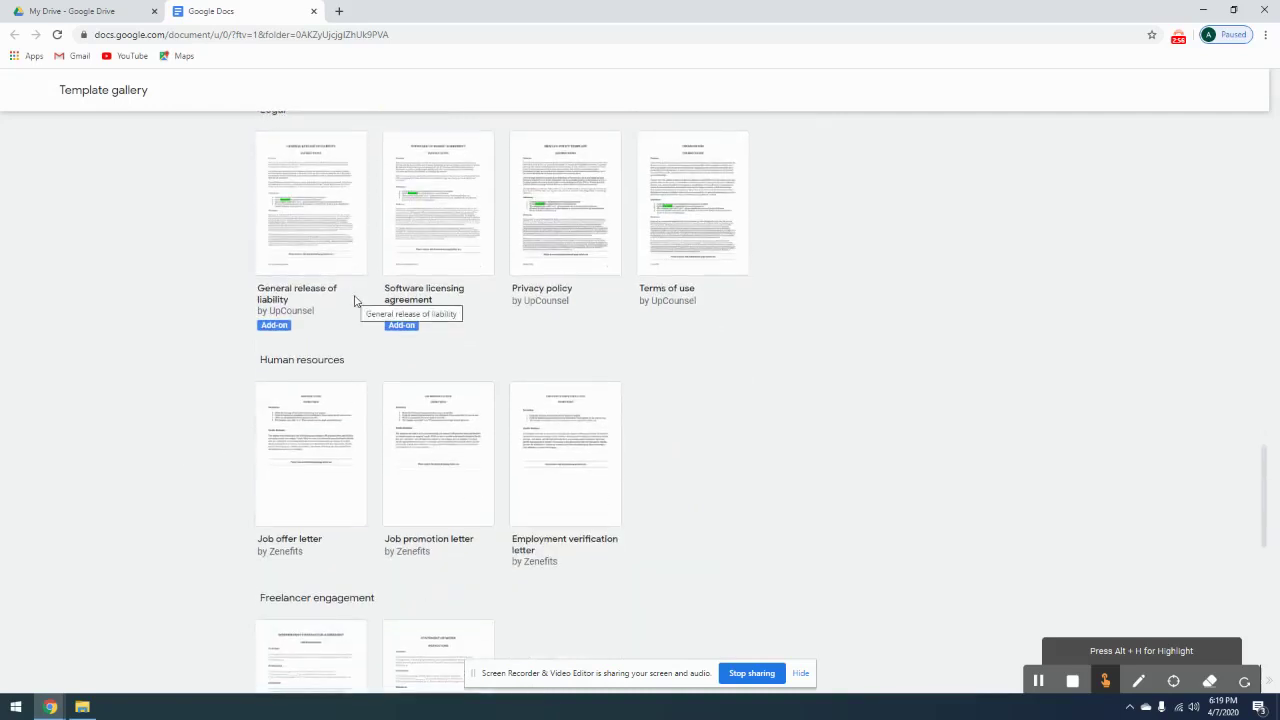
scroll(674, 335, down, 1)
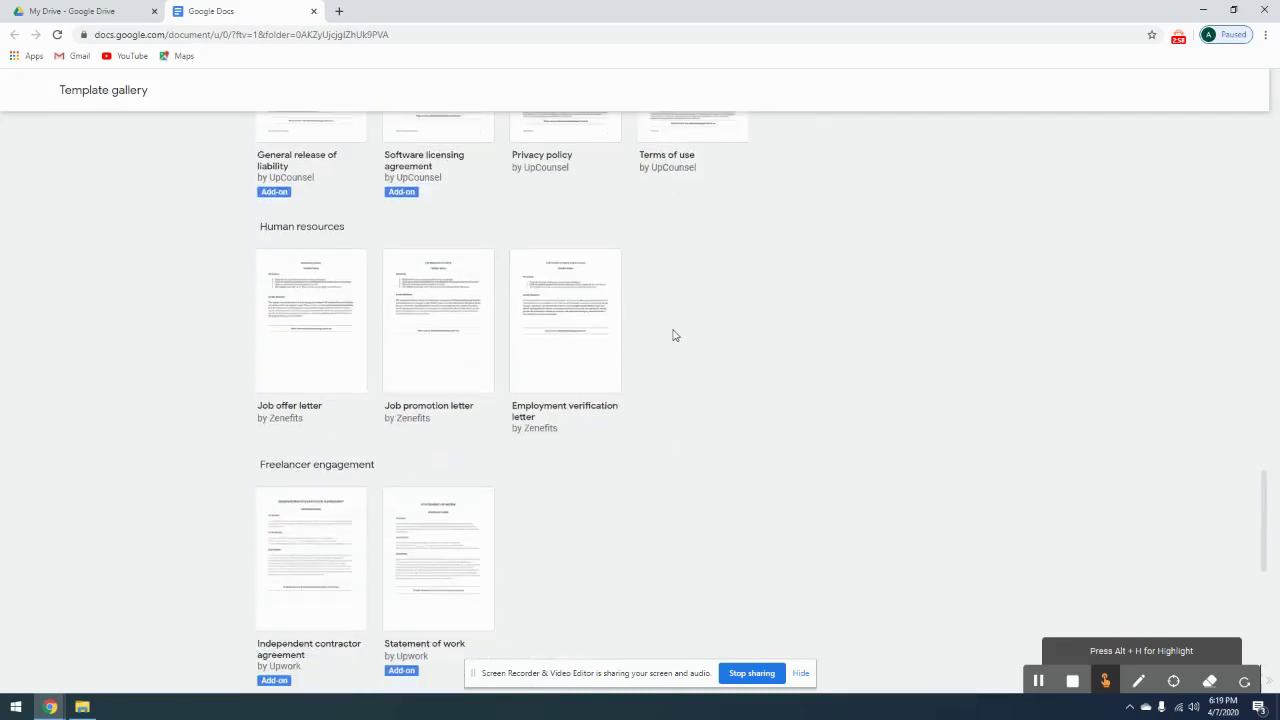
scroll(667, 350, up, 8)
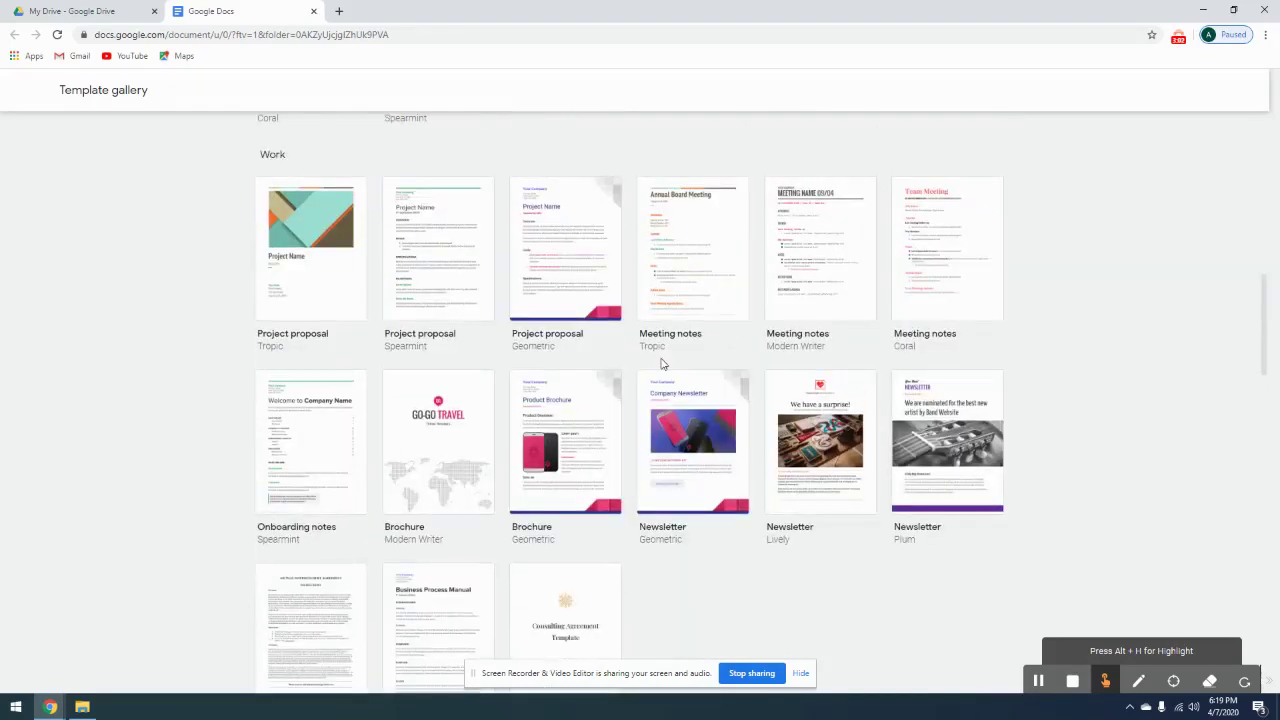
scroll(661, 364, up, 1)
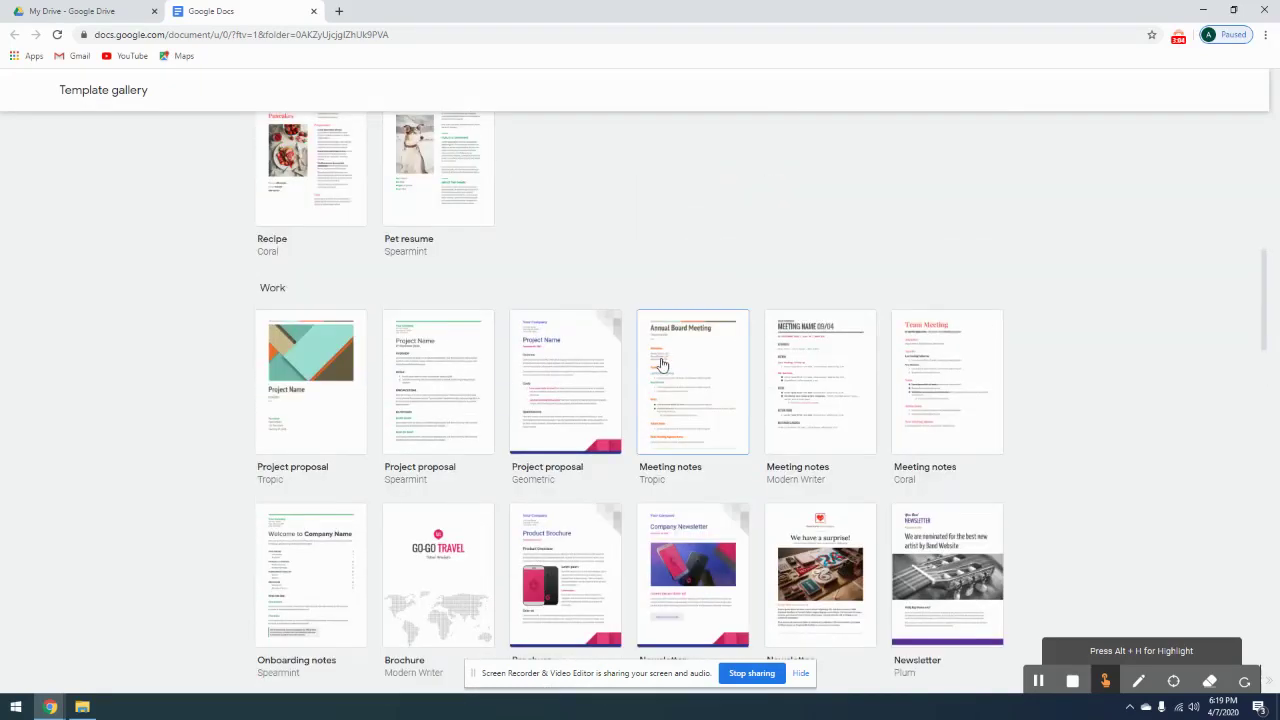
scroll(661, 364, up, 1)
scroll(661, 364, up, 5)
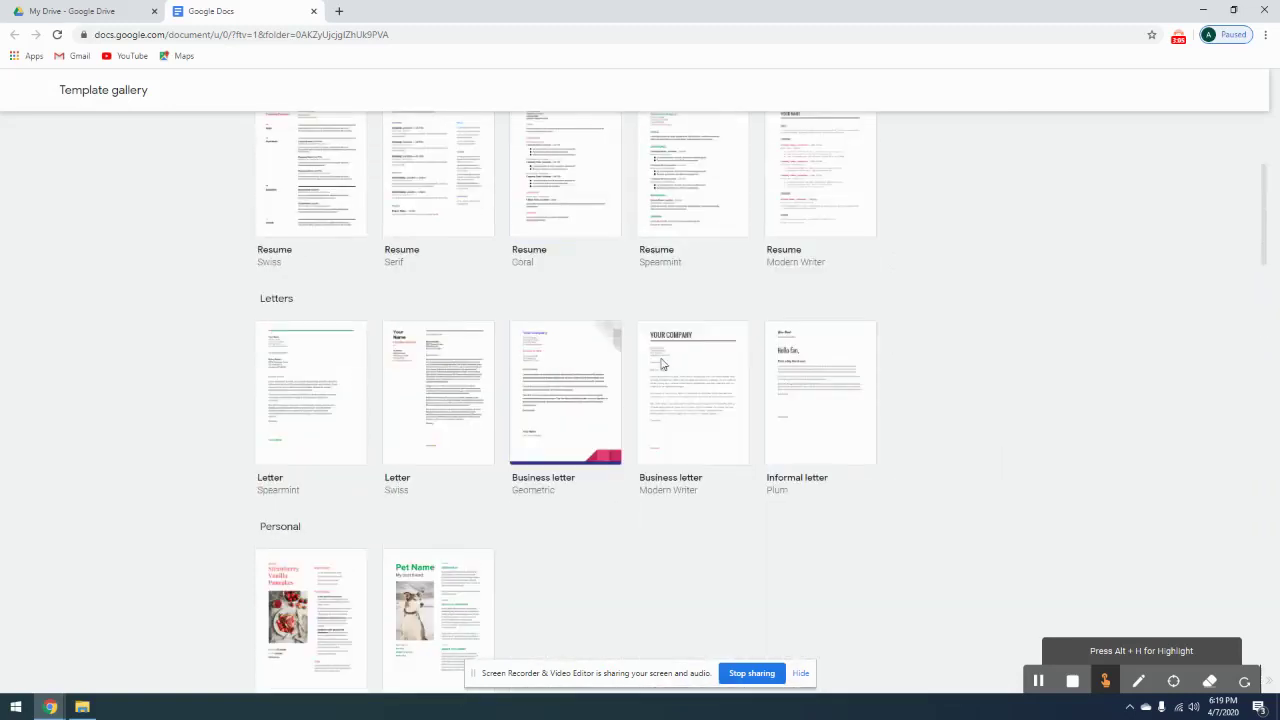
scroll(661, 364, down, 1)
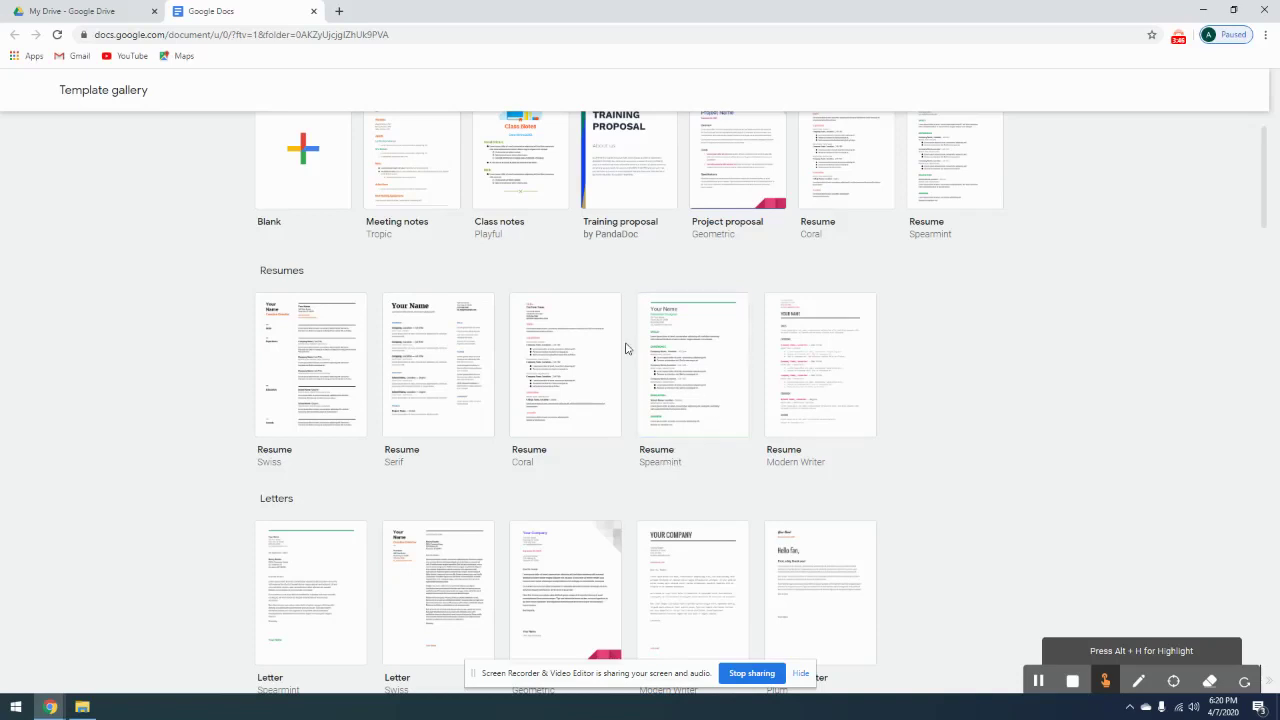
- Create a document from the Spearmint resume template and look over its placeholder text
click(661, 346)
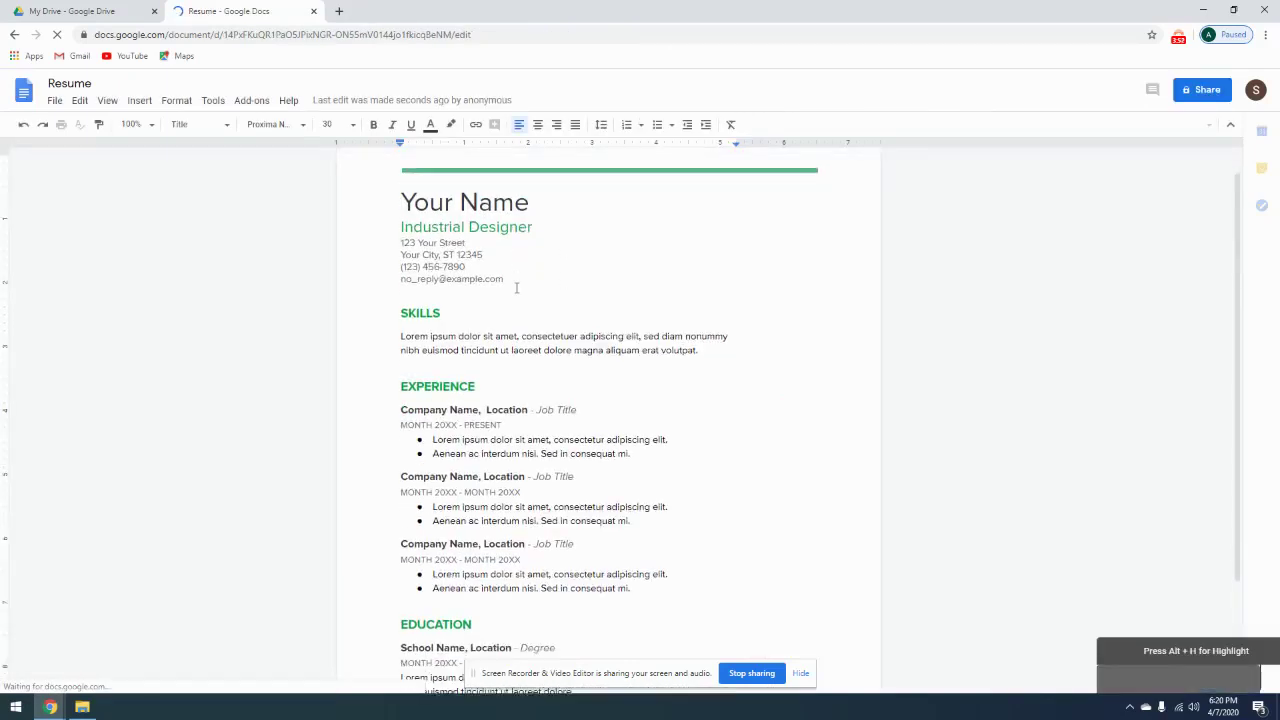
scroll(528, 526, down, 1)
scroll(515, 580, up, 2)
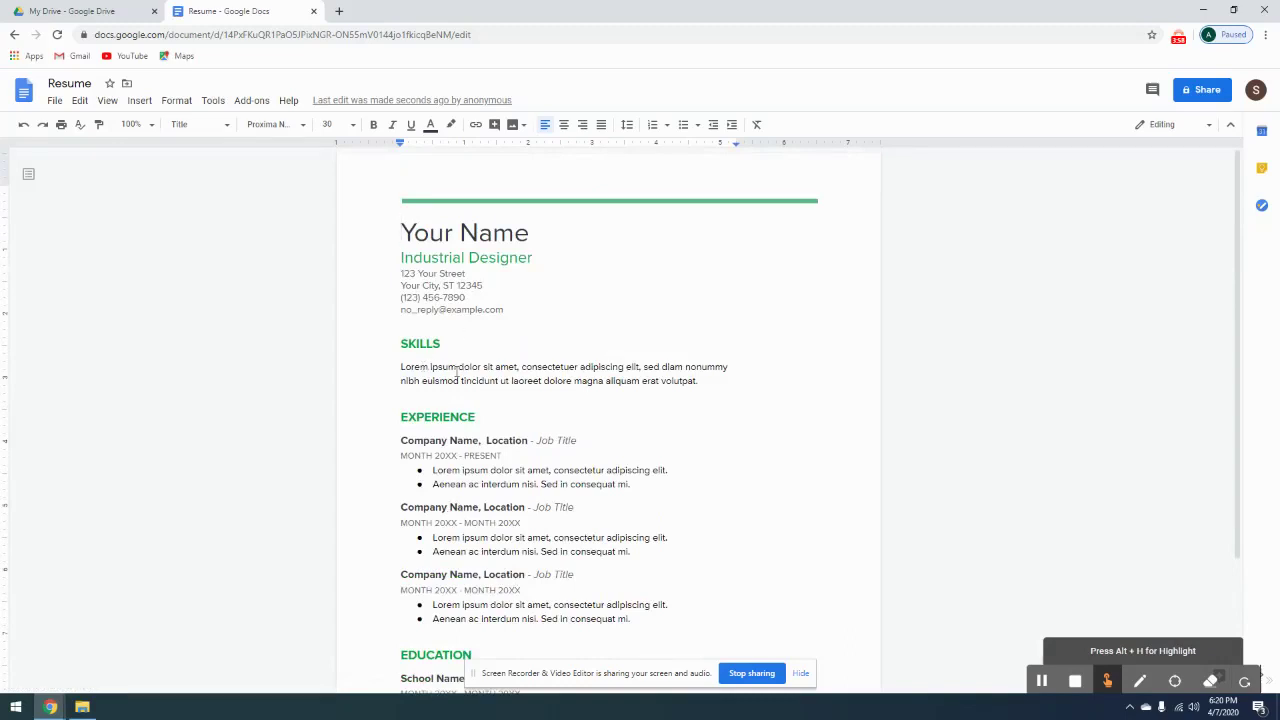
drag(401, 367, 540, 376)
click(640, 381)
scroll(427, 288, down, 1)
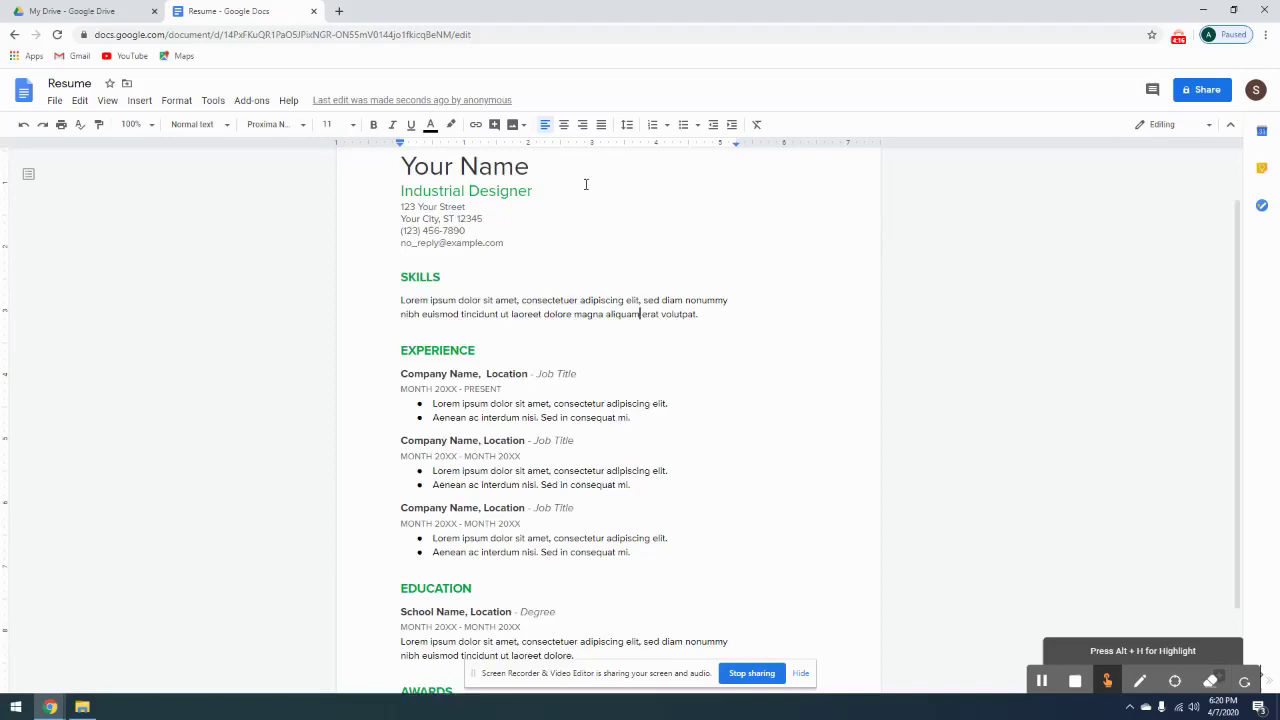
- Replace the resume's name placeholder with the applicant's first name and the job title with "Adult Services Librarian"
scroll(586, 184, up, 1)
drag(401, 238, 530, 244)
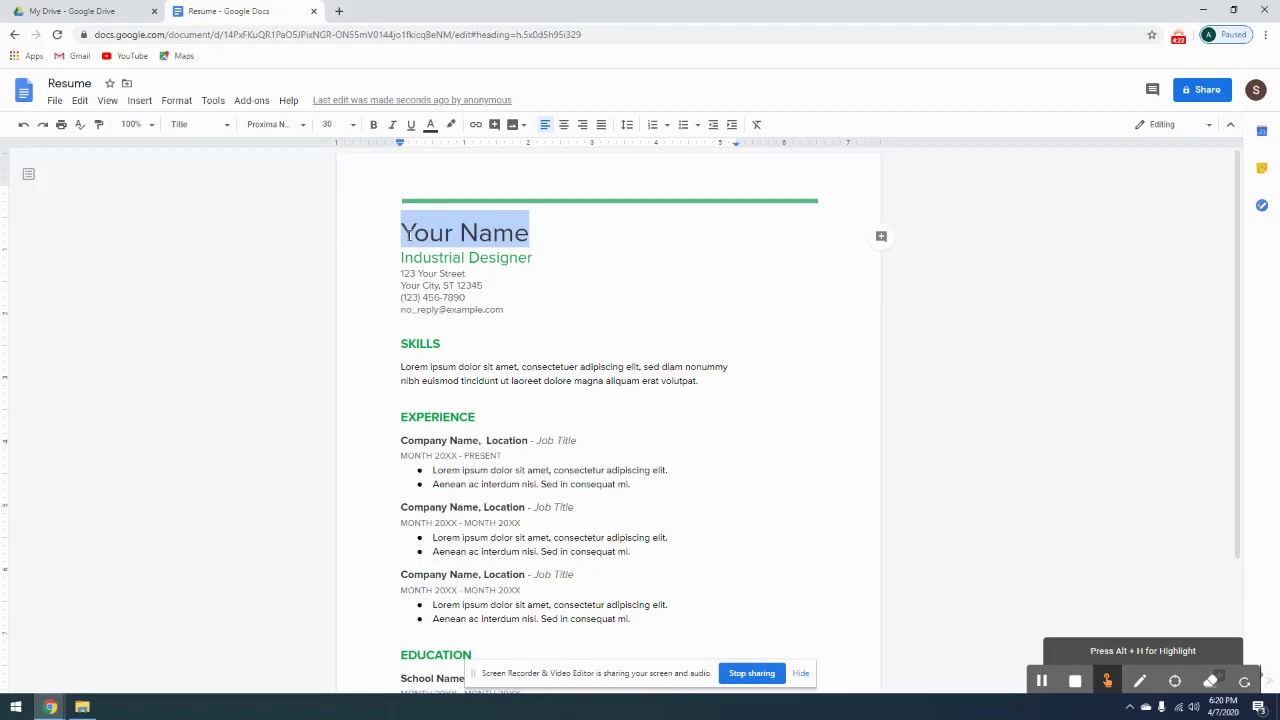
drag(386, 230, 531, 232)
text(Ashley)
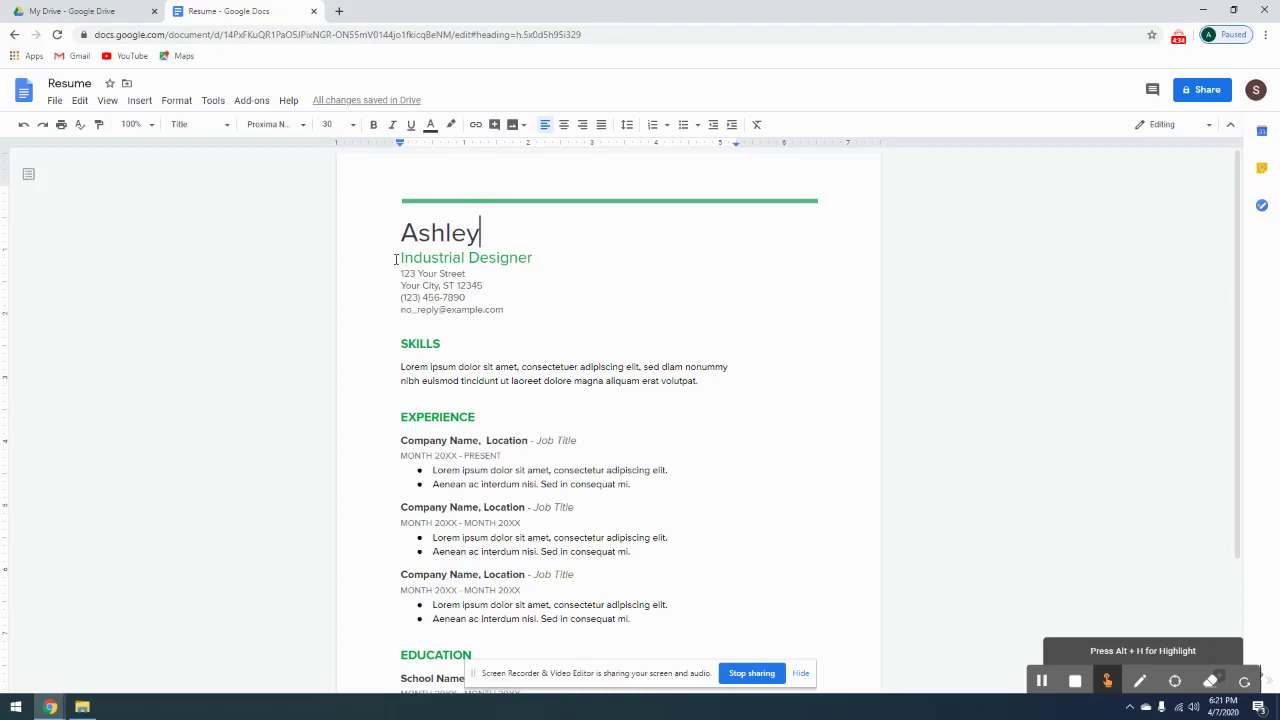
drag(396, 259, 531, 257)
text(Adul)
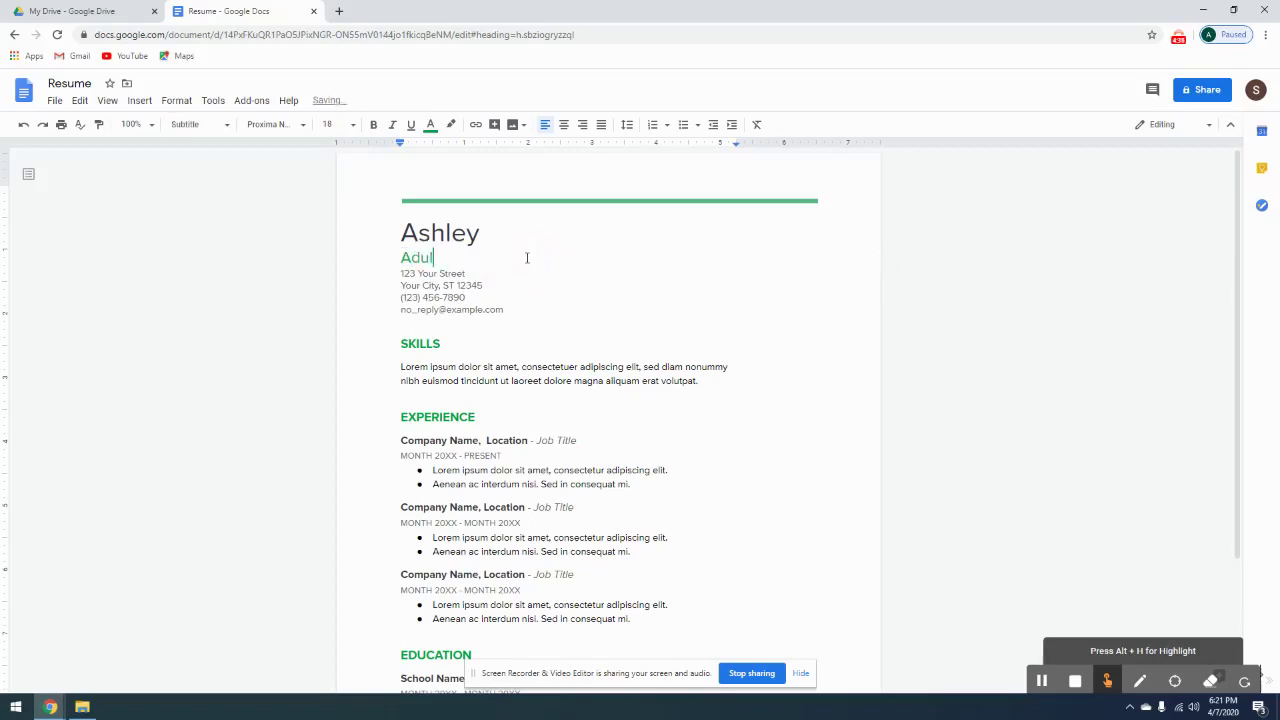
text(t Services Librarian)
click(400, 273)
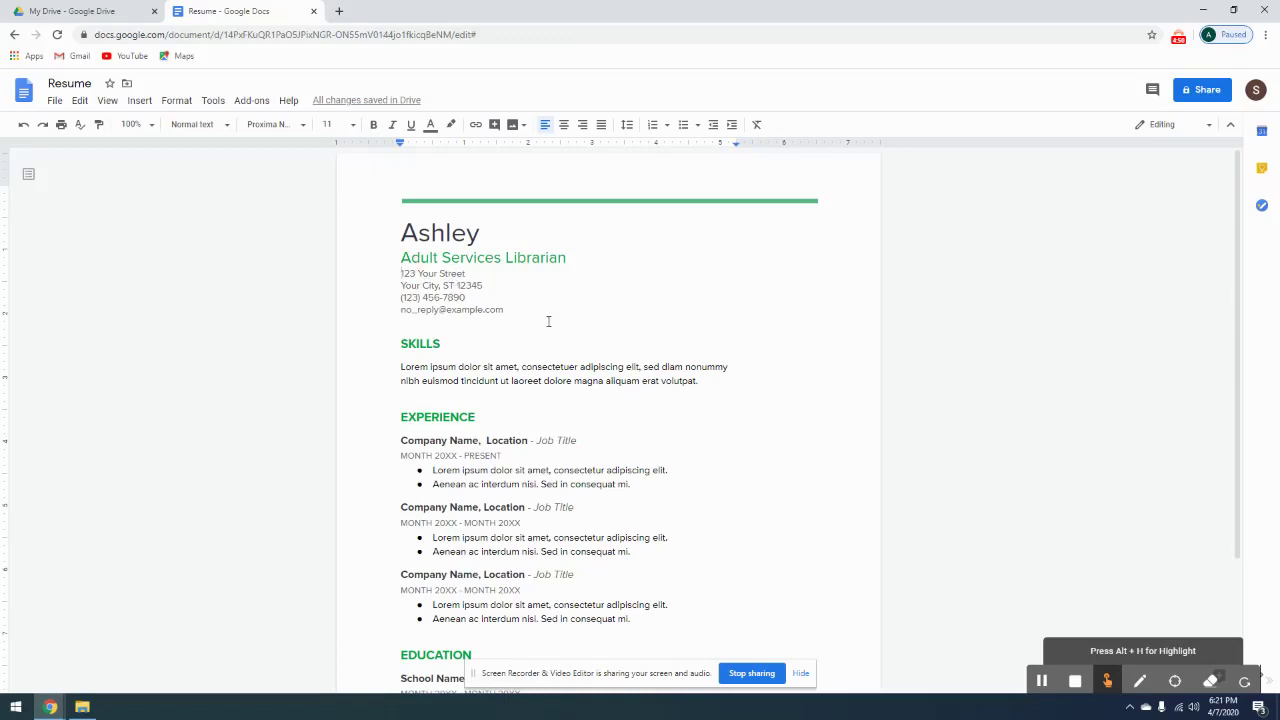
- Replace the placeholder paragraph under Skills with "Highly proficient in written and oral communication."
scroll(548, 321, down, 1)
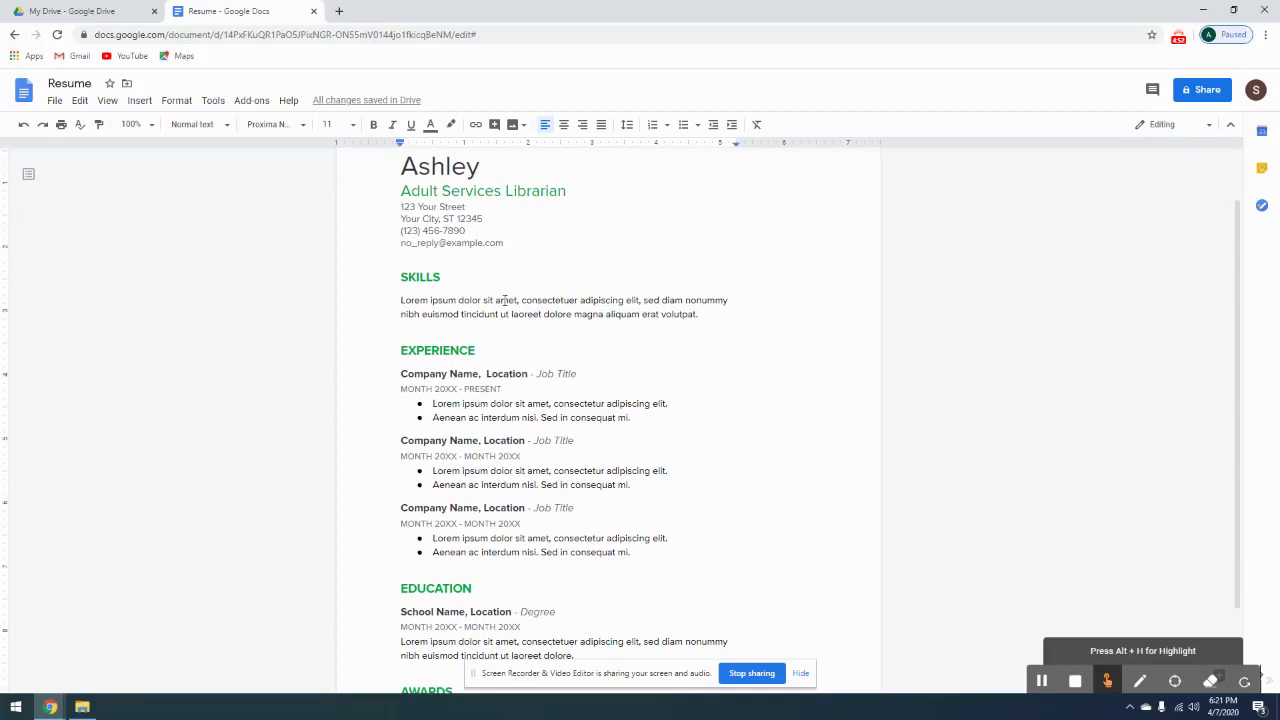
double_click(420, 277)
click(447, 300)
mouse_move(706, 317)
mouse_down()
mouse_move(571, 314)
mouse_move(712, 316)
mouse_up()
drag(712, 316, 383, 291)
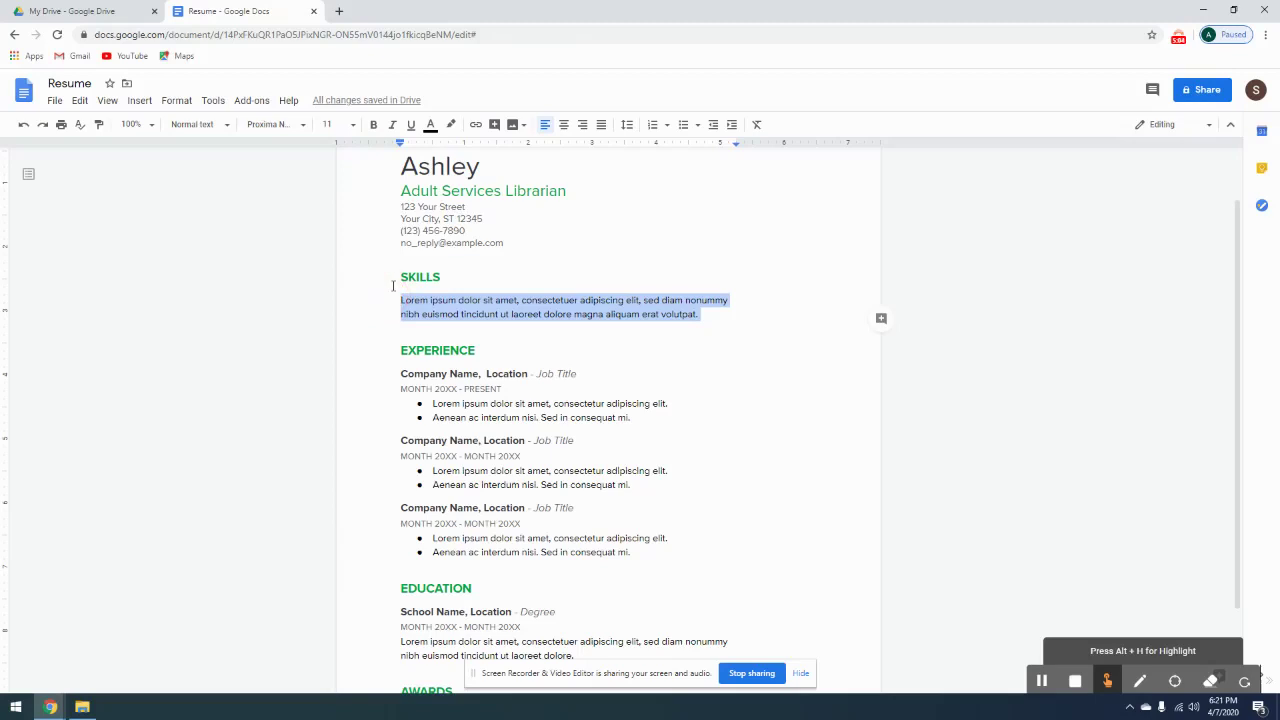
text(here)
key(BackSpace)
key(BackSpace)
key(BackSpace)
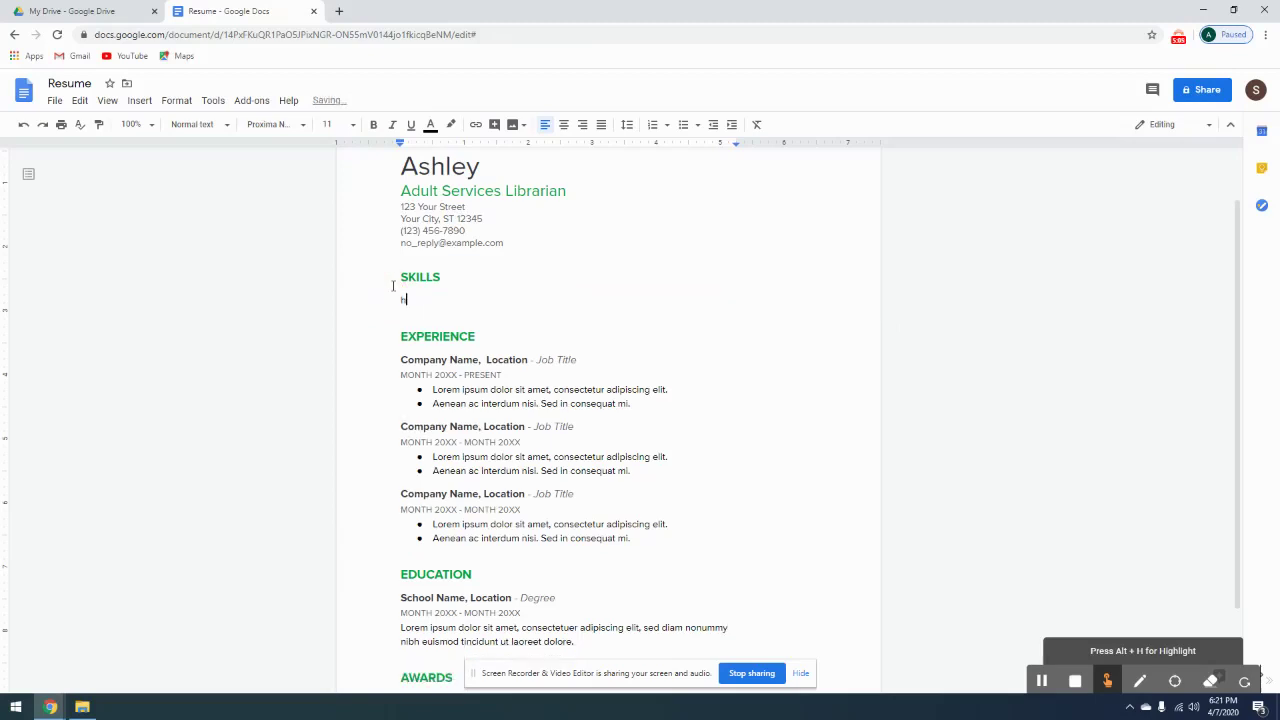
key(BackSpace)
text(Highly proficient in written and oral commu)
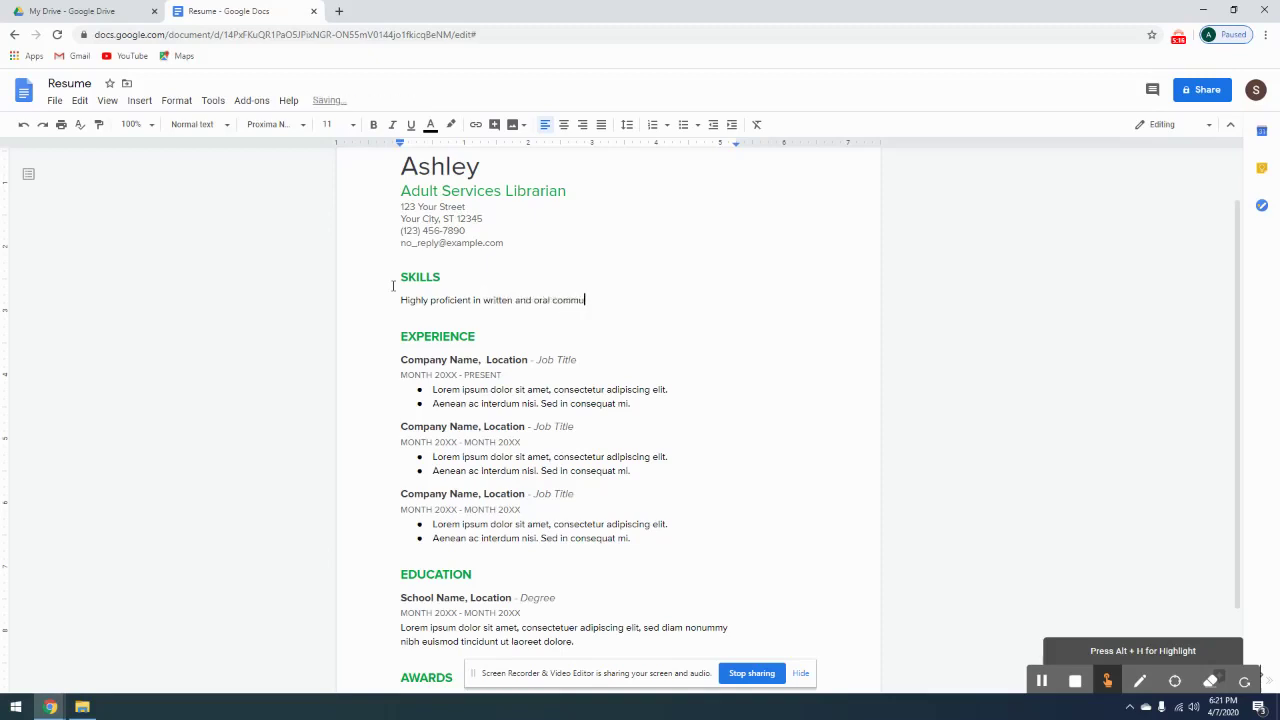
text(nitication.)
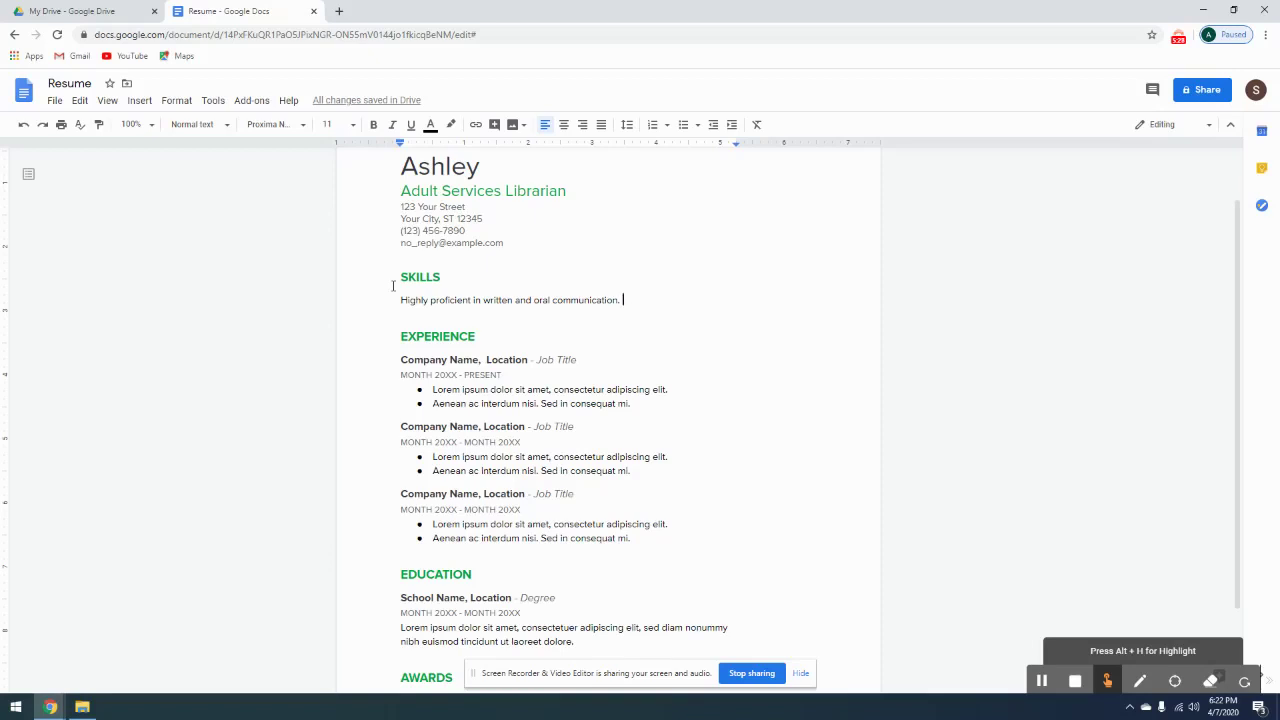
- Add "Innovative" on its own line as a second skill
key(Return)
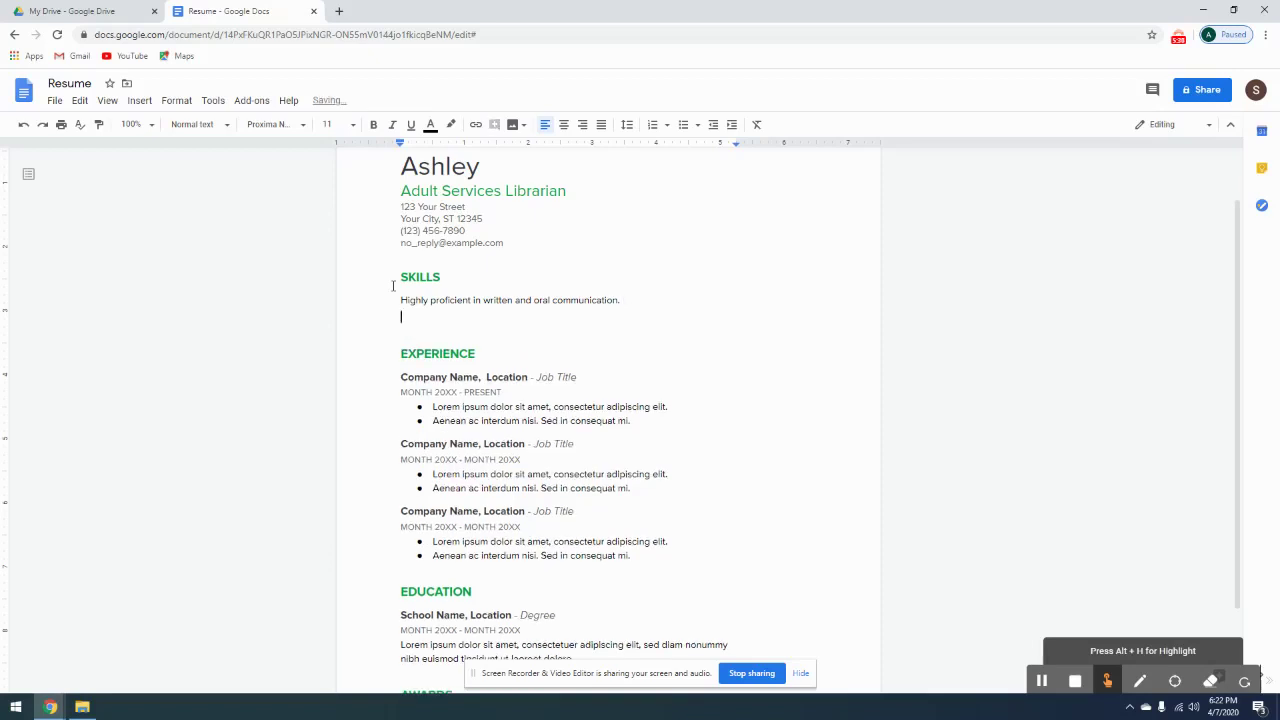
text(Innovative)
key(Return)
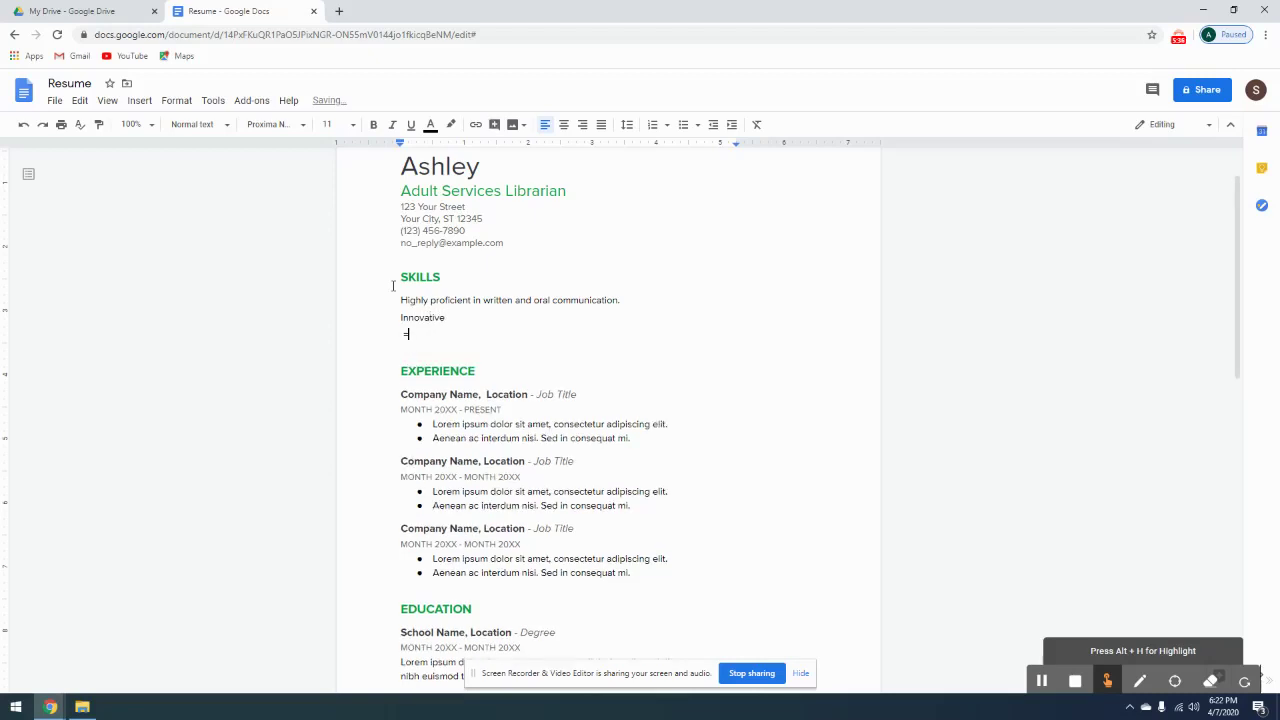
key(BackSpace)
scroll(390, 350, down, 2)
scroll(410, 316, up, 1)
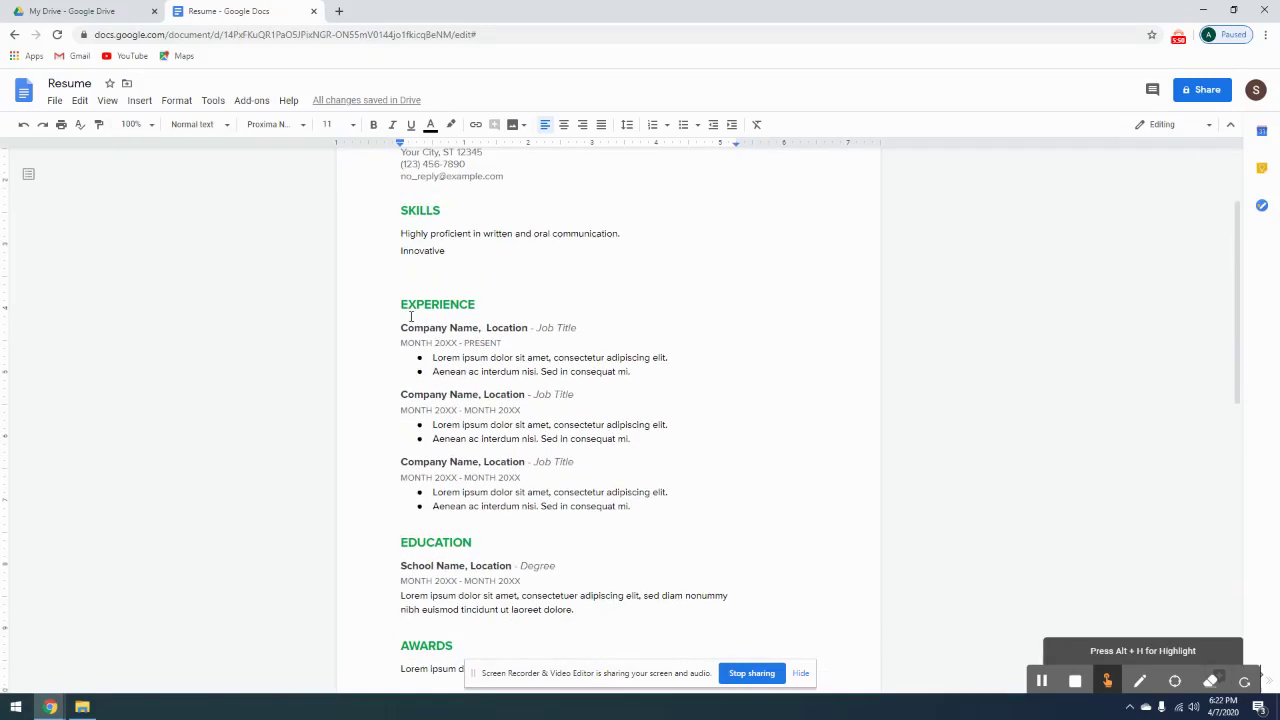
double_click(410, 310)
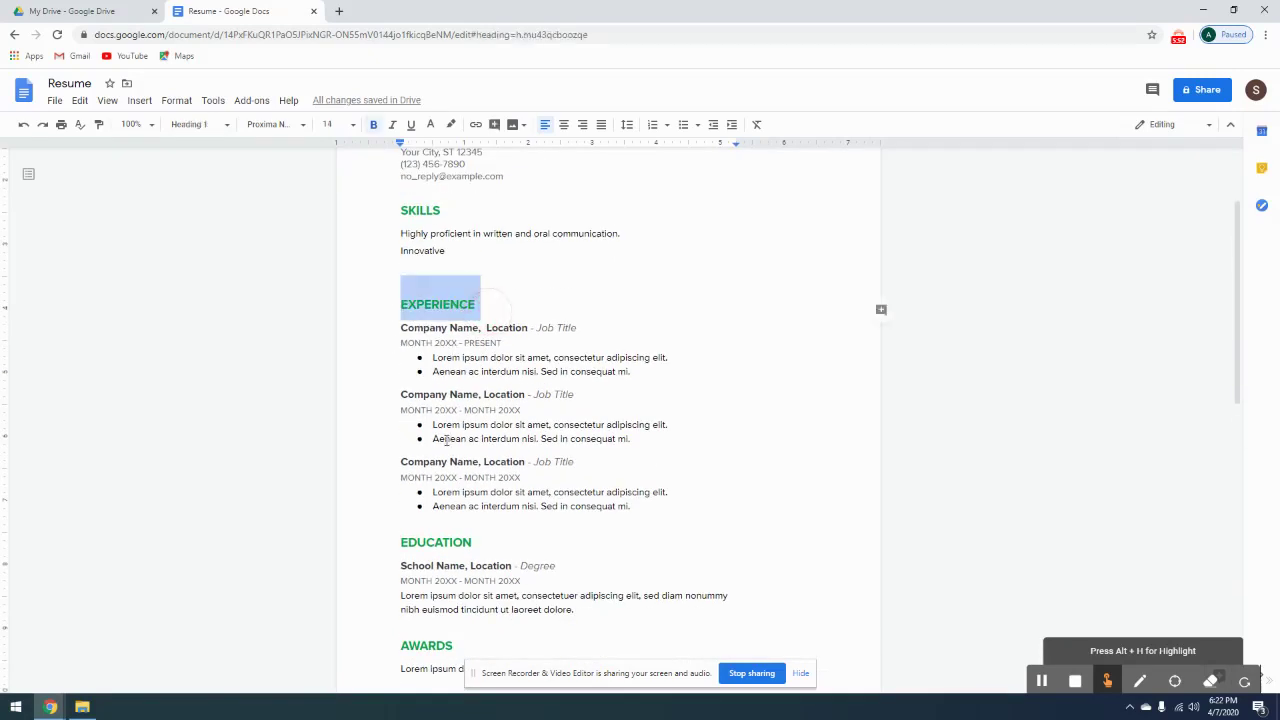
scroll(372, 455, down, 1)
drag(408, 476, 484, 499)
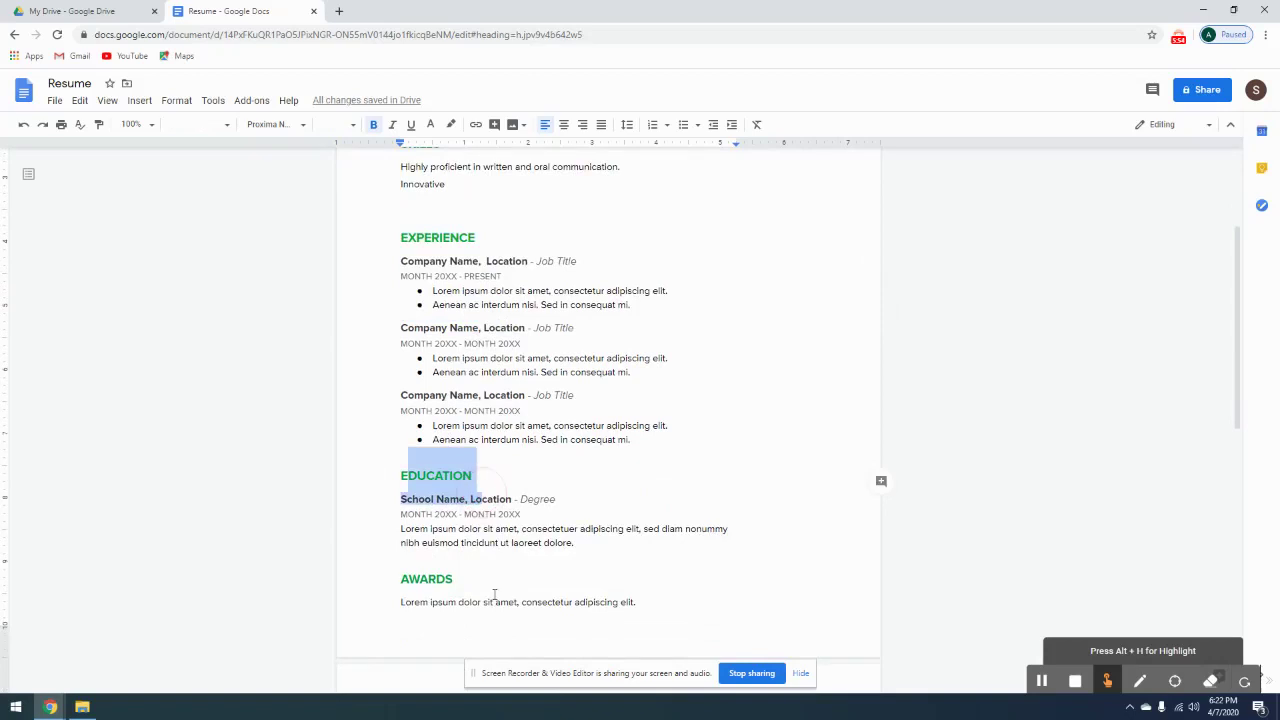
scroll(509, 368, up, 1)
click(487, 301)
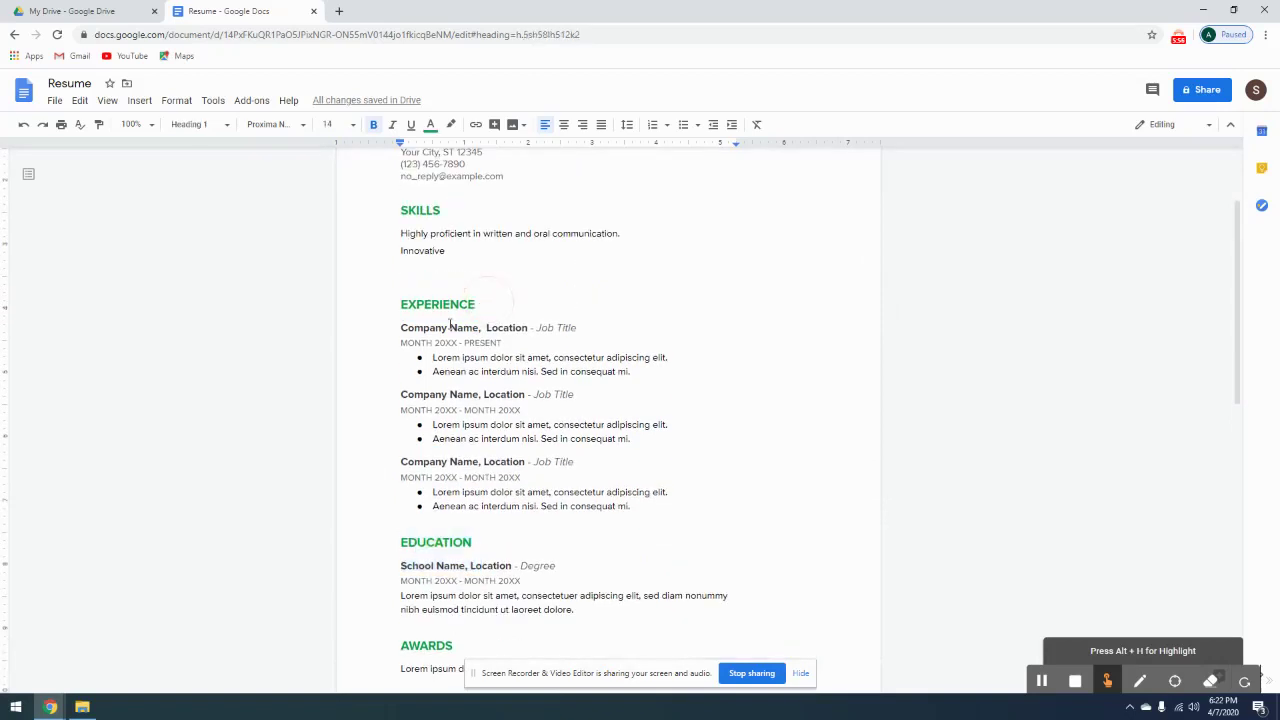
- Remove the empty line between "Innovative" and the Experience heading
click(425, 296)
key(Delete)
text(E)
click(415, 278)
click(469, 264)
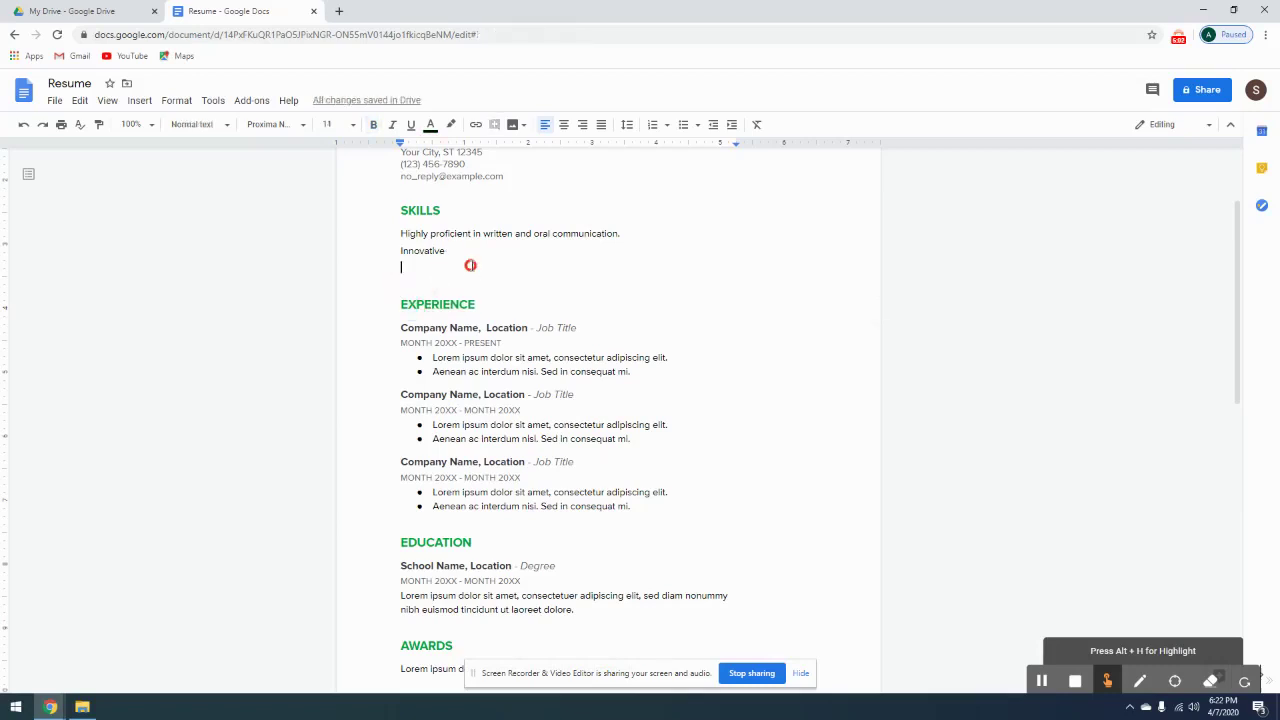
key(BackSpace)
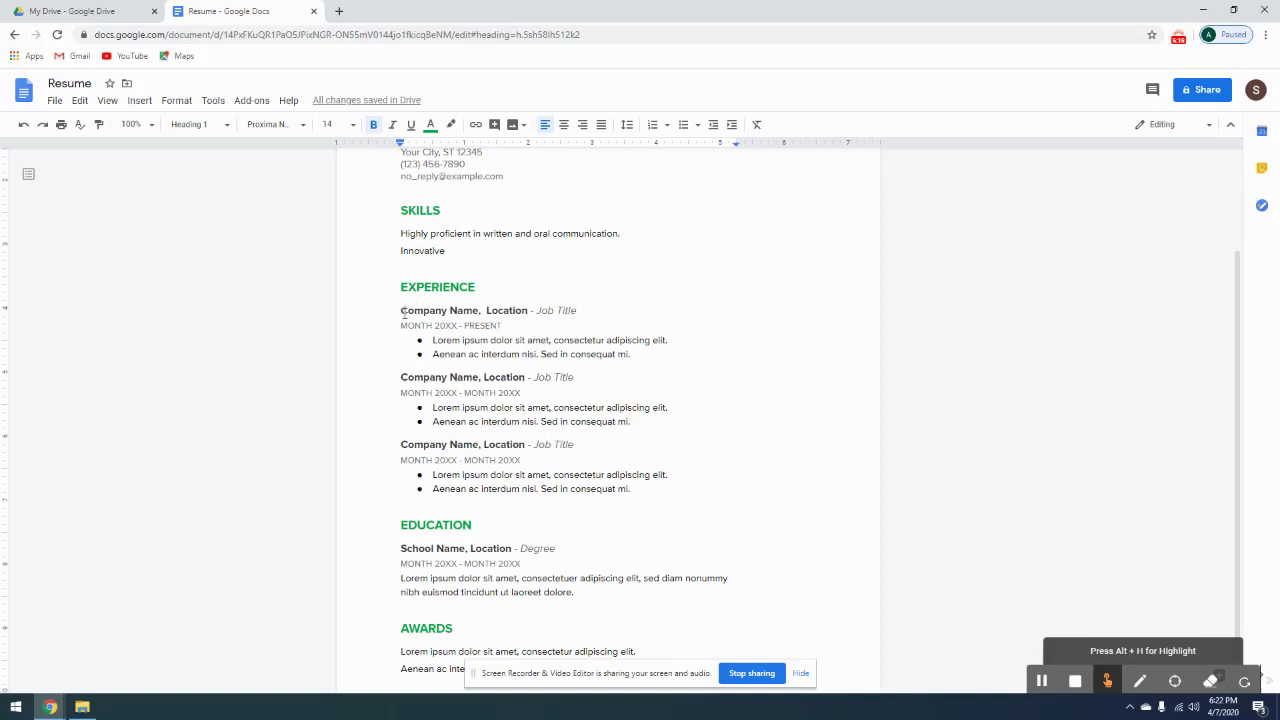
drag(401, 311, 587, 315)
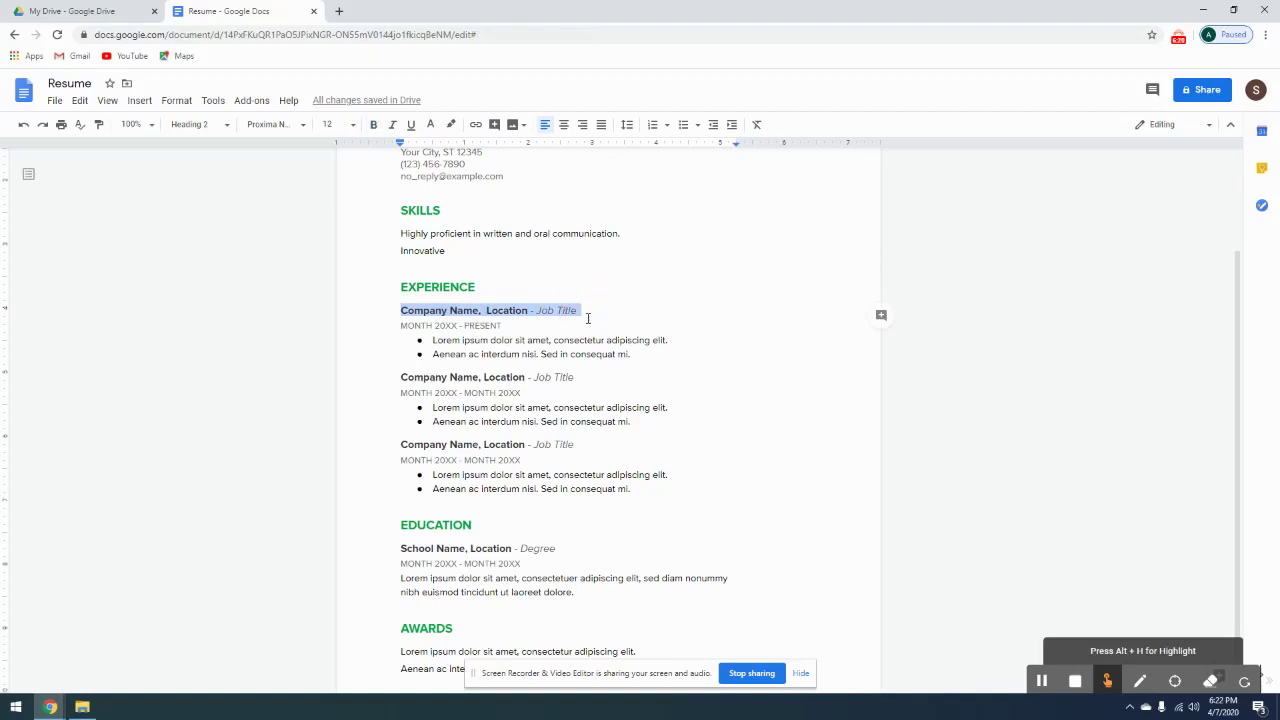
click(396, 375)
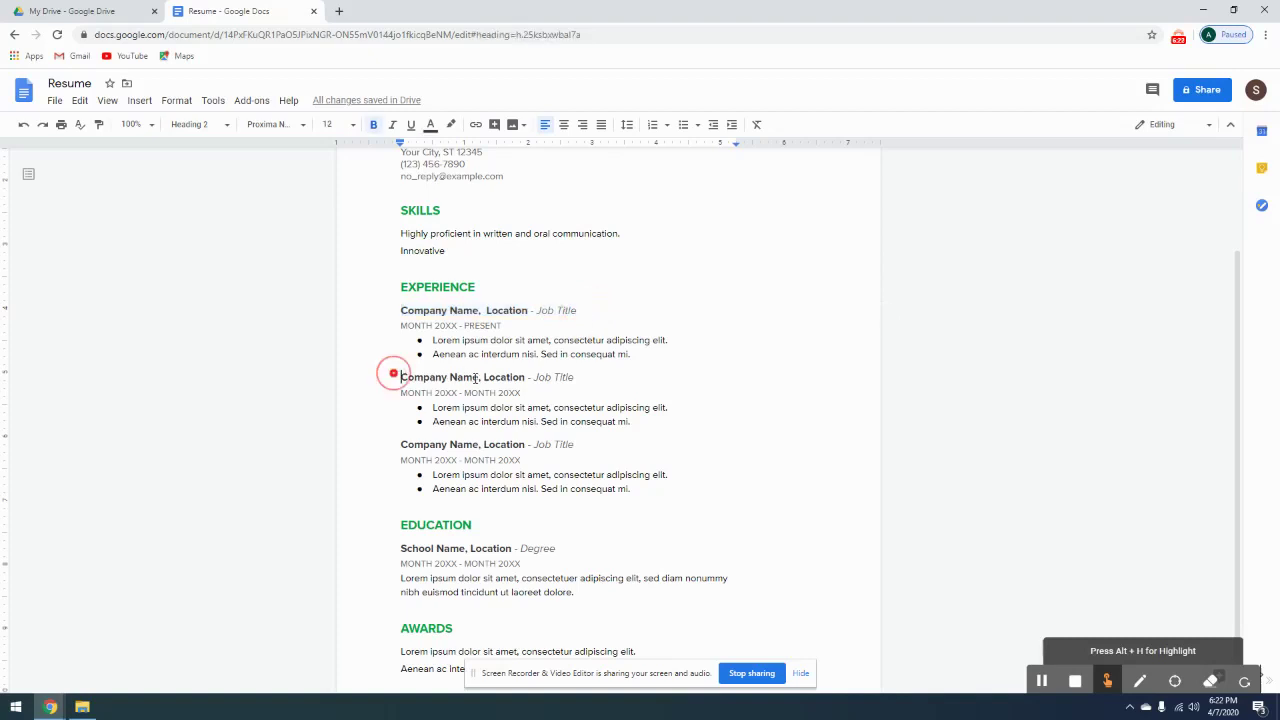
click(392, 424)
click(392, 456)
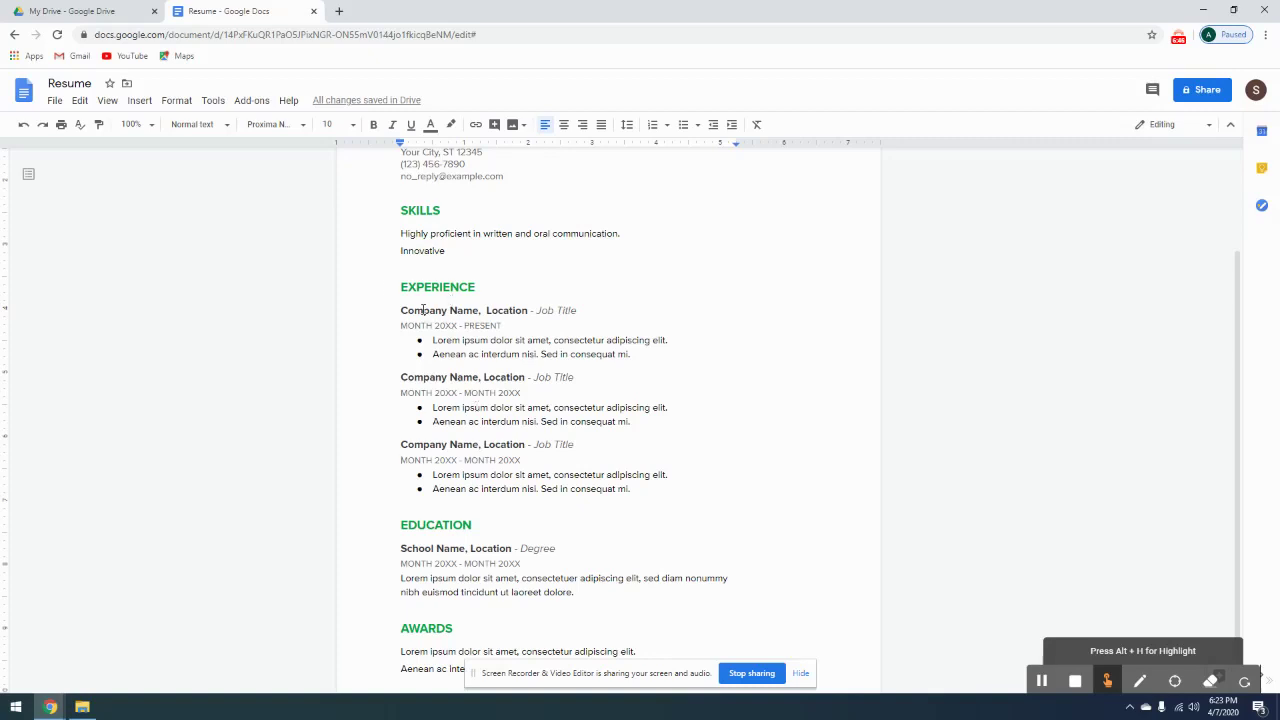
- Replace the company name placeholder in the first Experience entry with "Speedway Public Library,"
drag(401, 310, 481, 308)
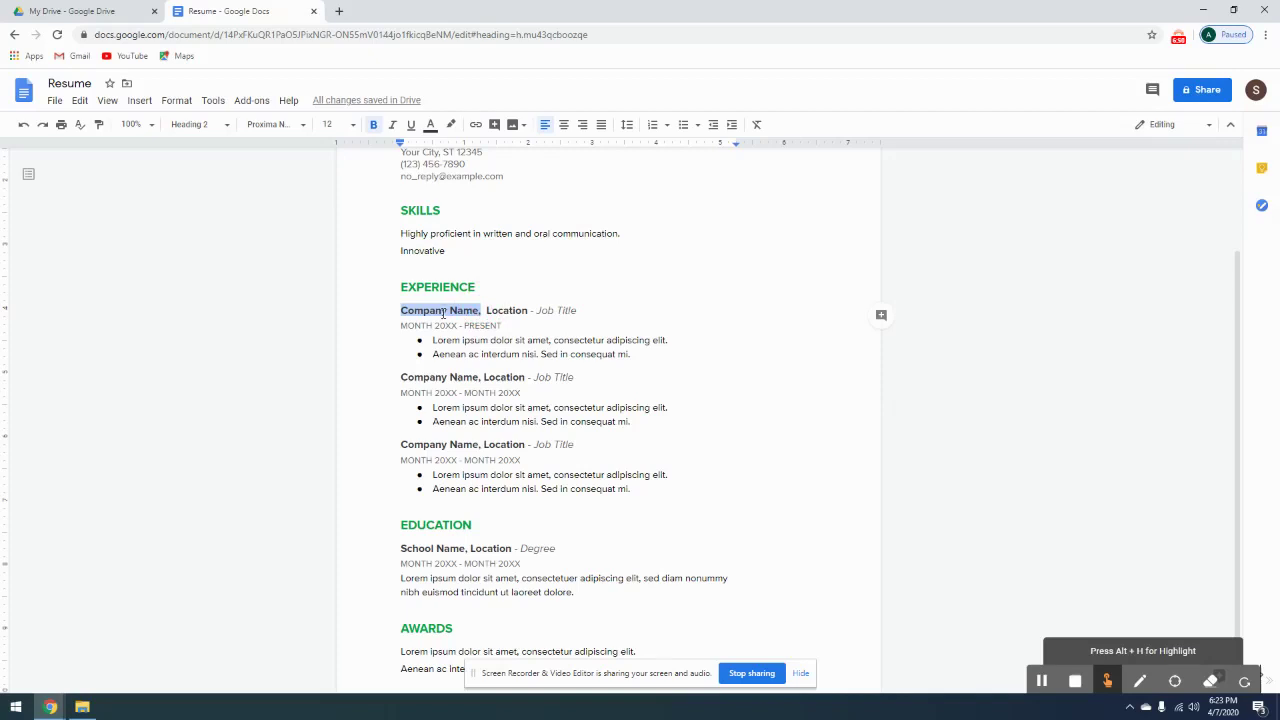
text(Spre)
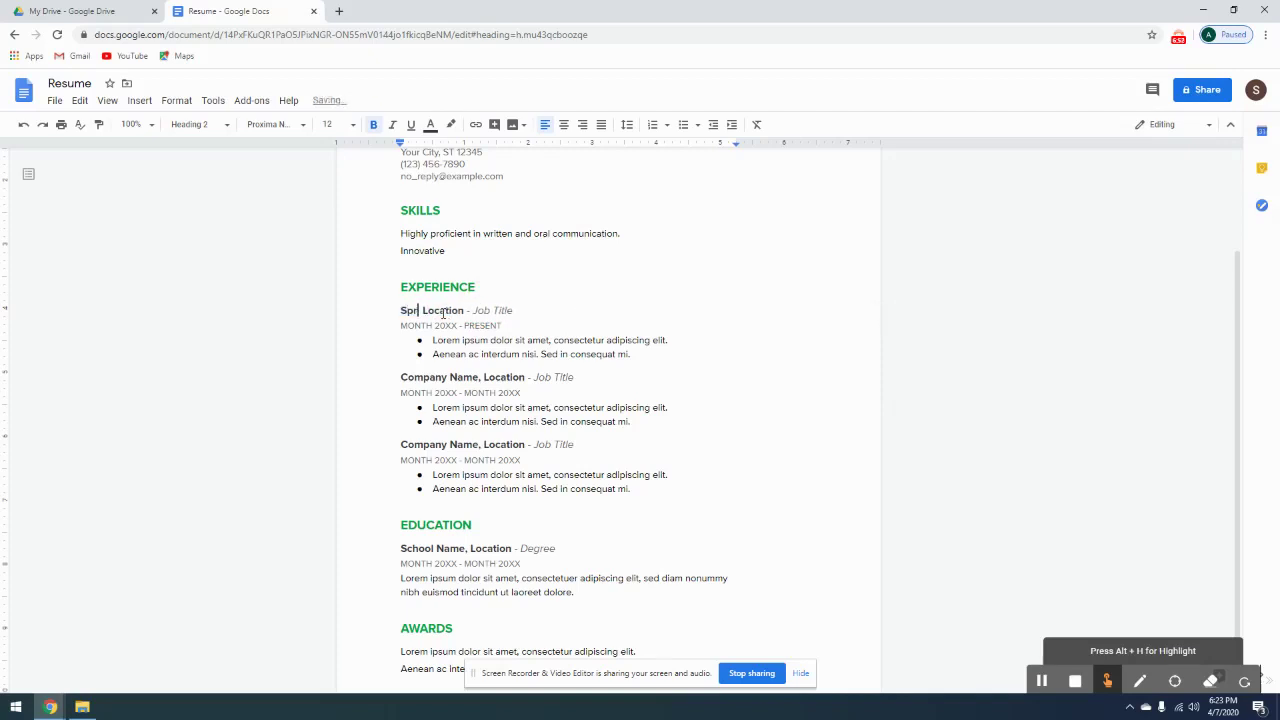
key(BackSpace)
key(BackSpace)
text(eedway)
text( Public Lib)
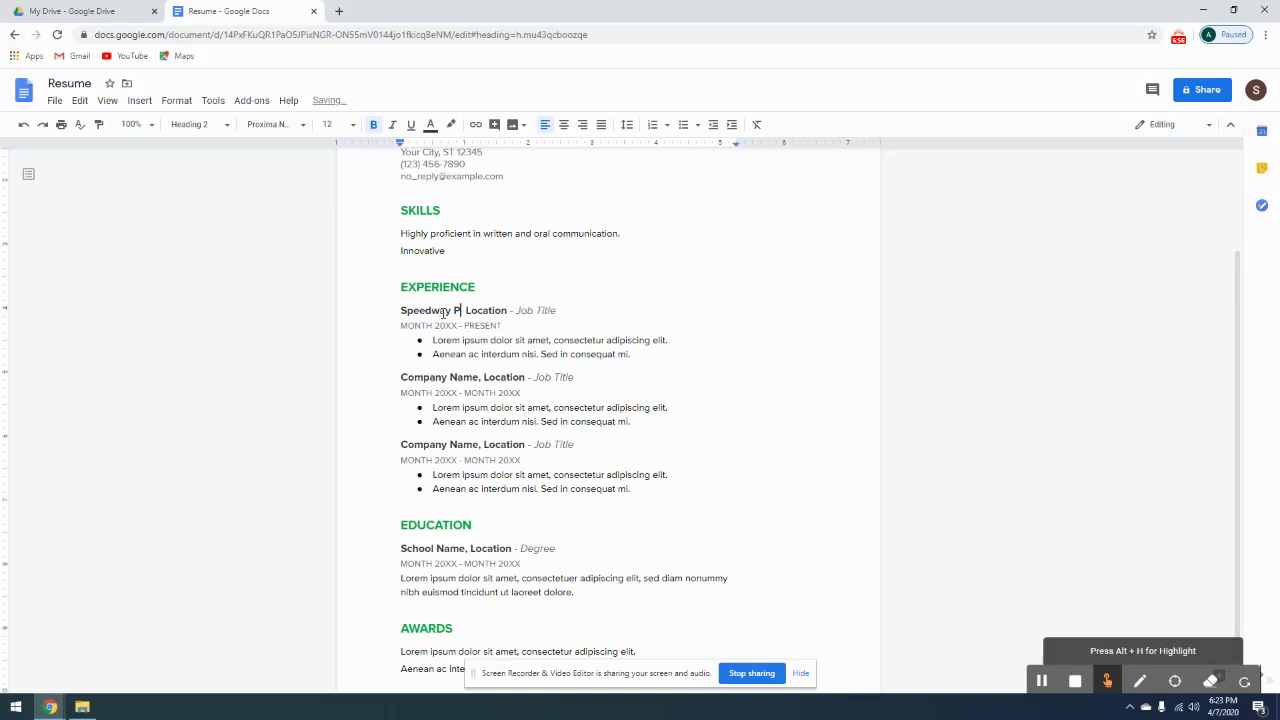
text(rary)
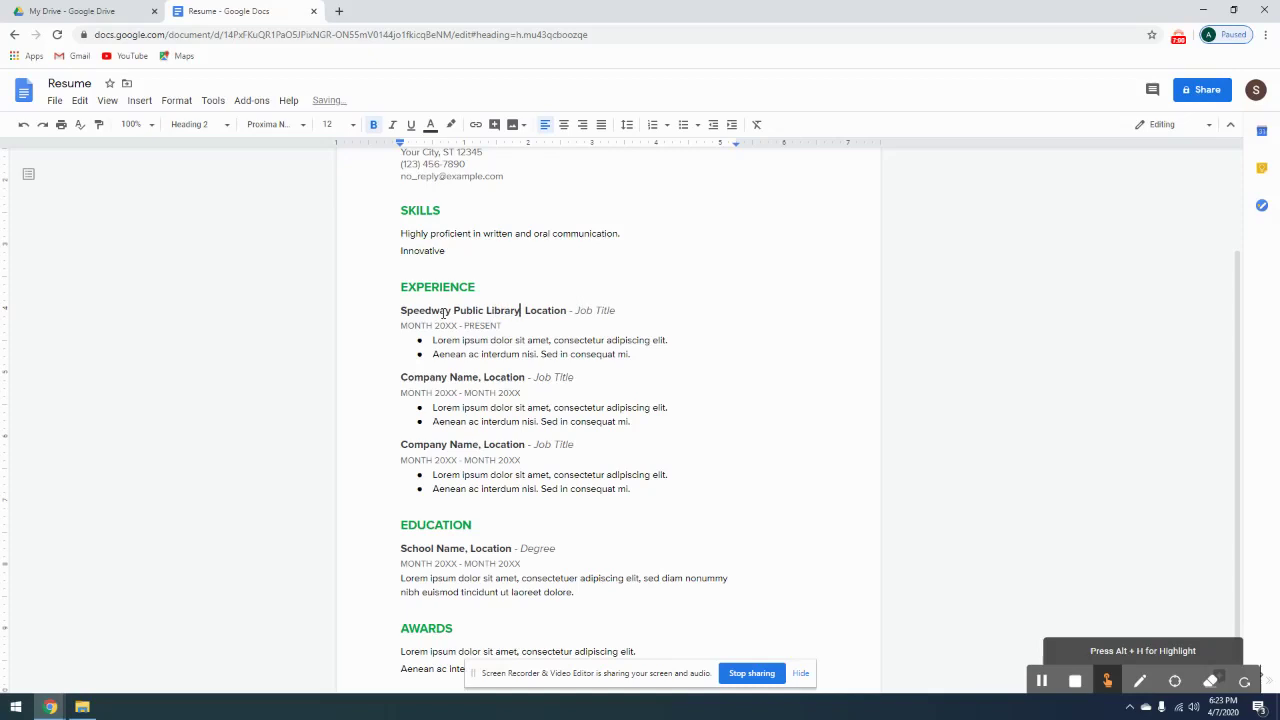
text(,)
- Set the first Experience entry's location to "Speedway, IN" and its job title to "Adult Services Librarian"
drag(525, 310, 571, 309)
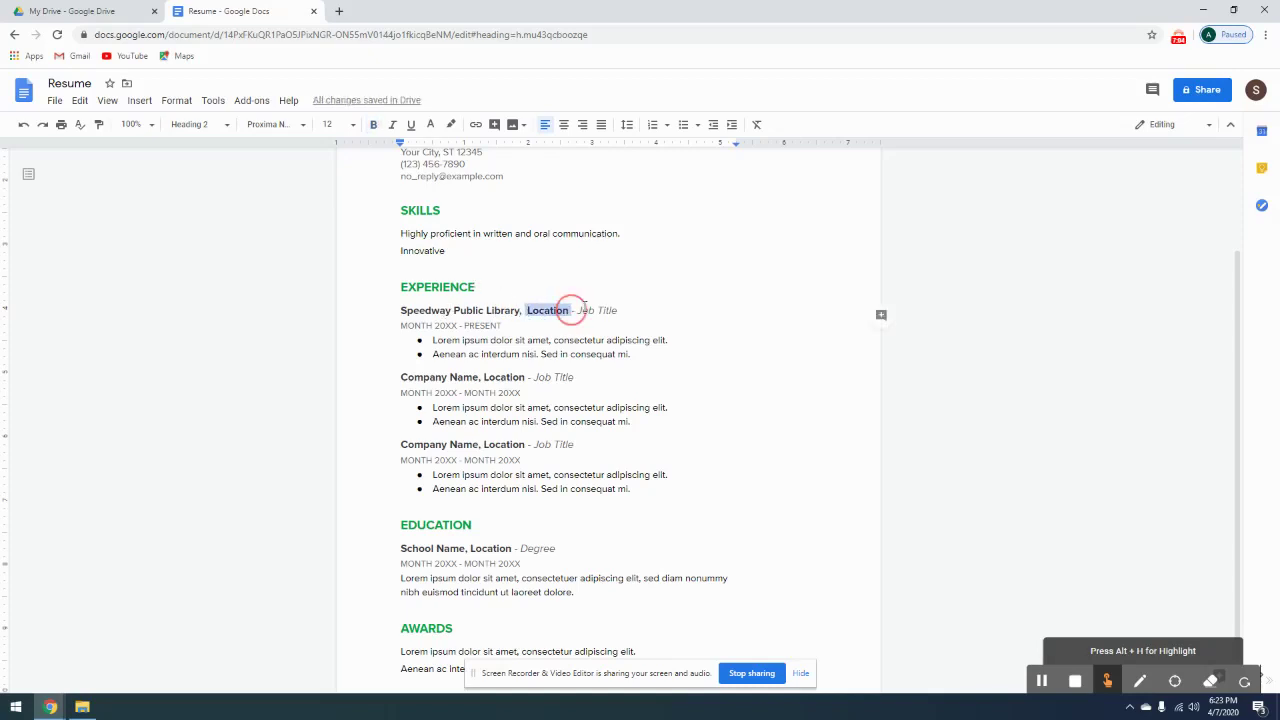
text(Speedw)
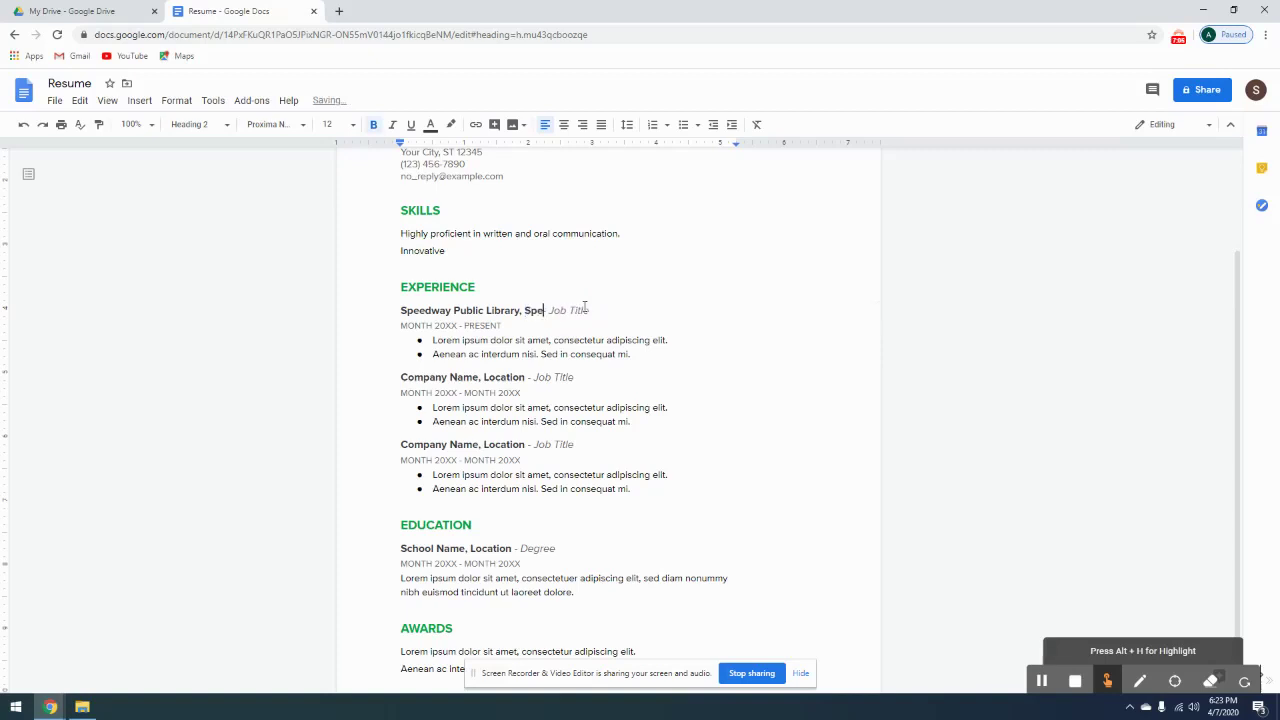
text(ay, IN)
drag(600, 309, 640, 311)
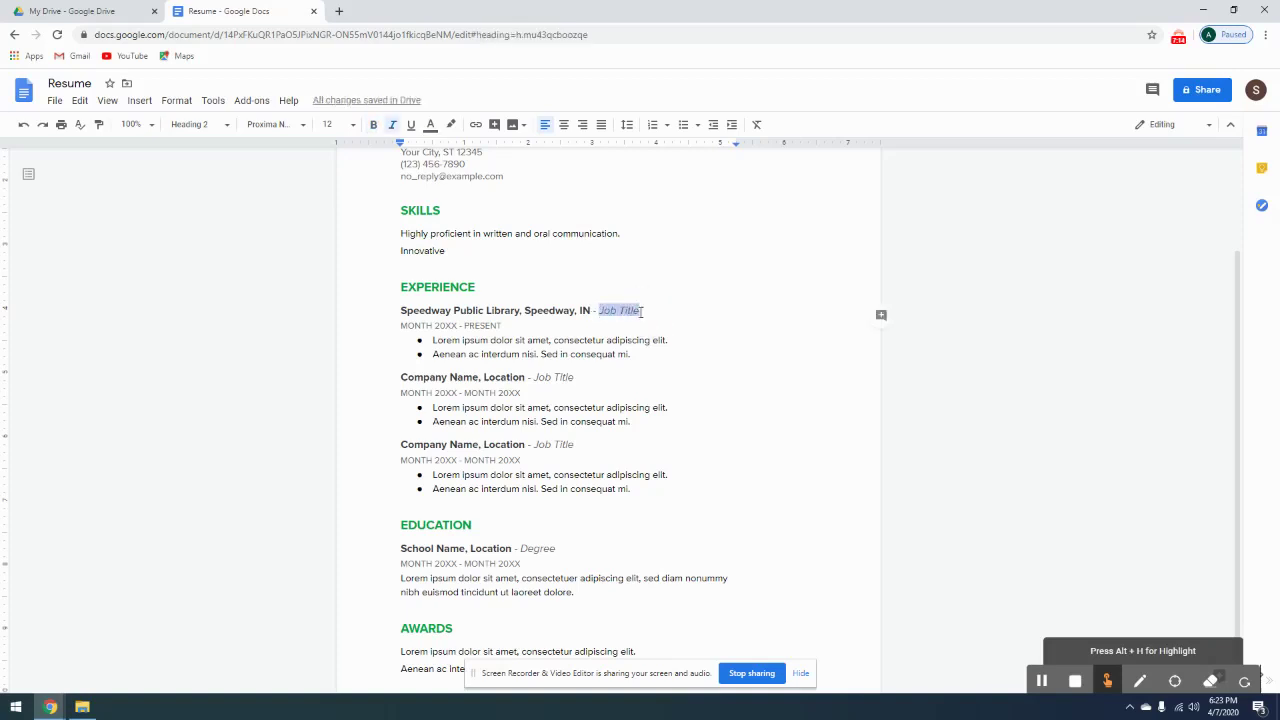
scroll(460, 272, up, 2)
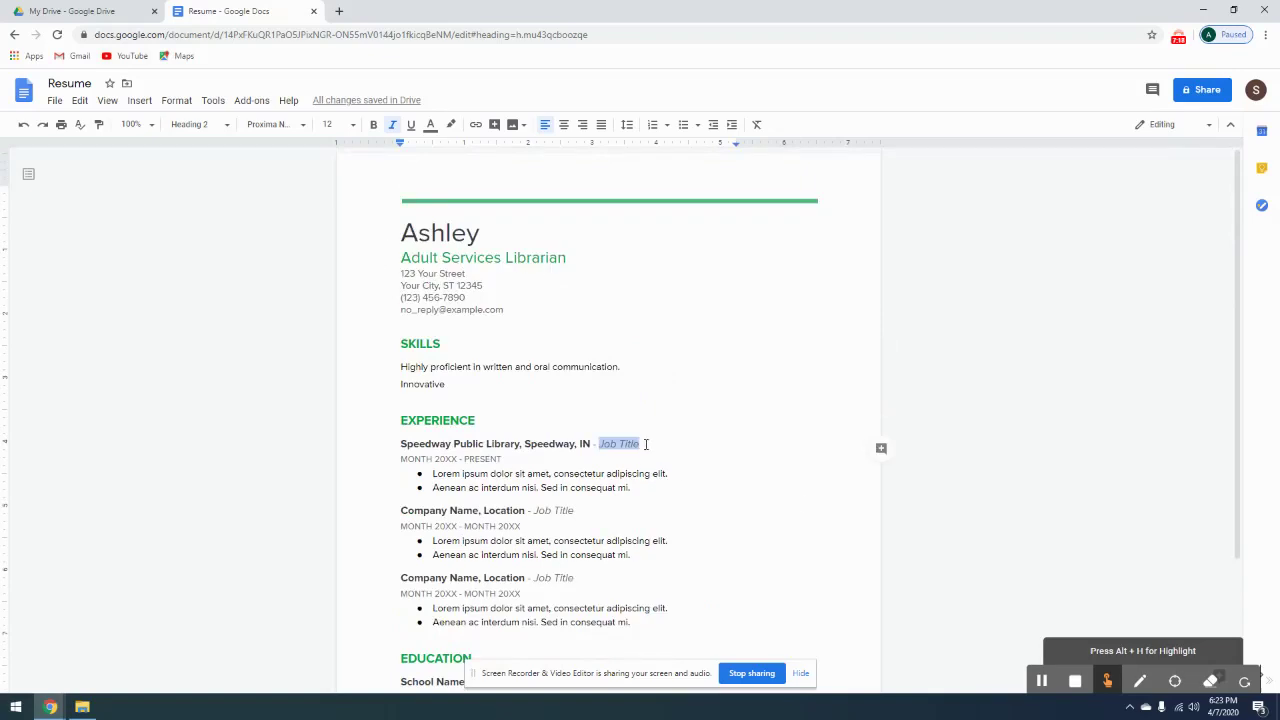
text(Adult S)
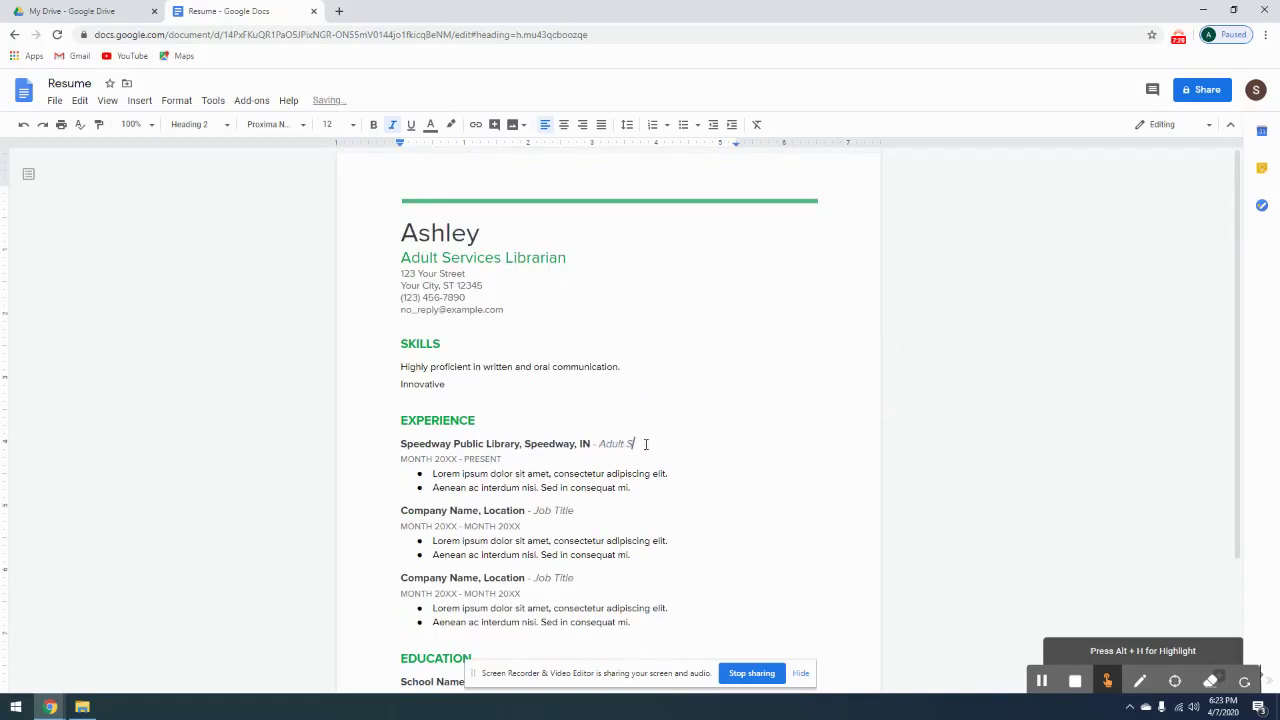
text(ervices Librarian)
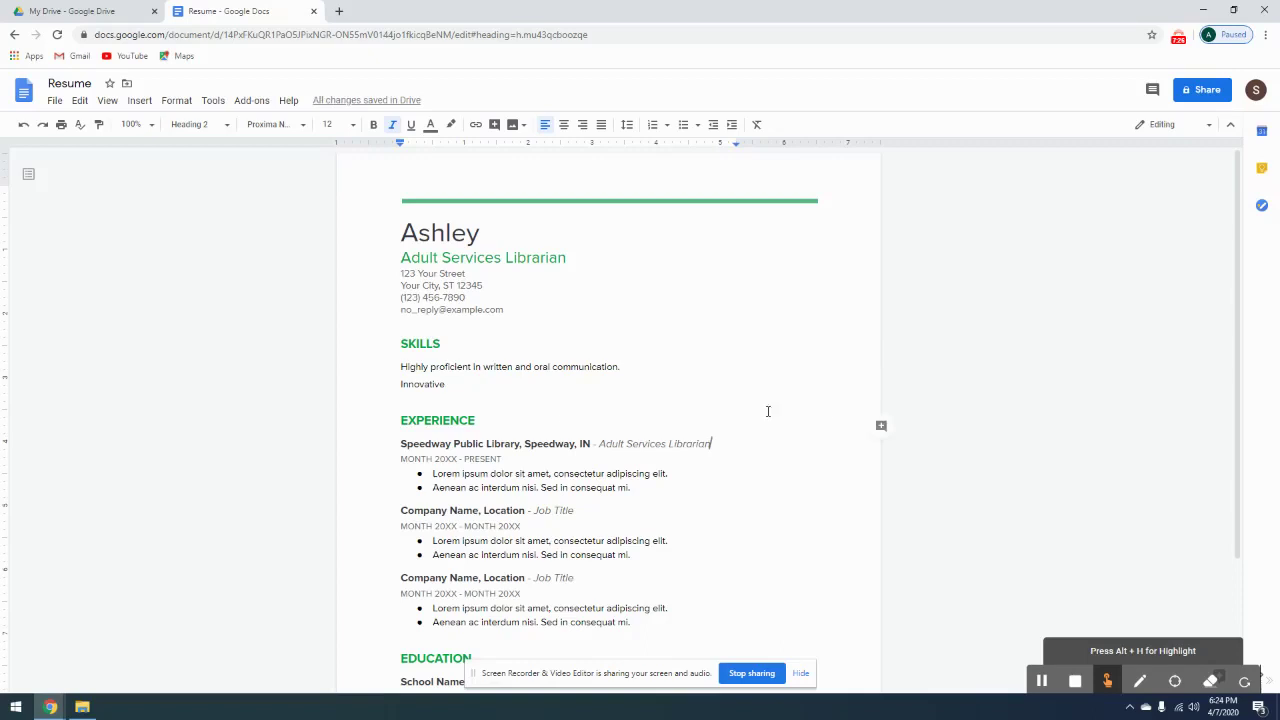
click(437, 455)
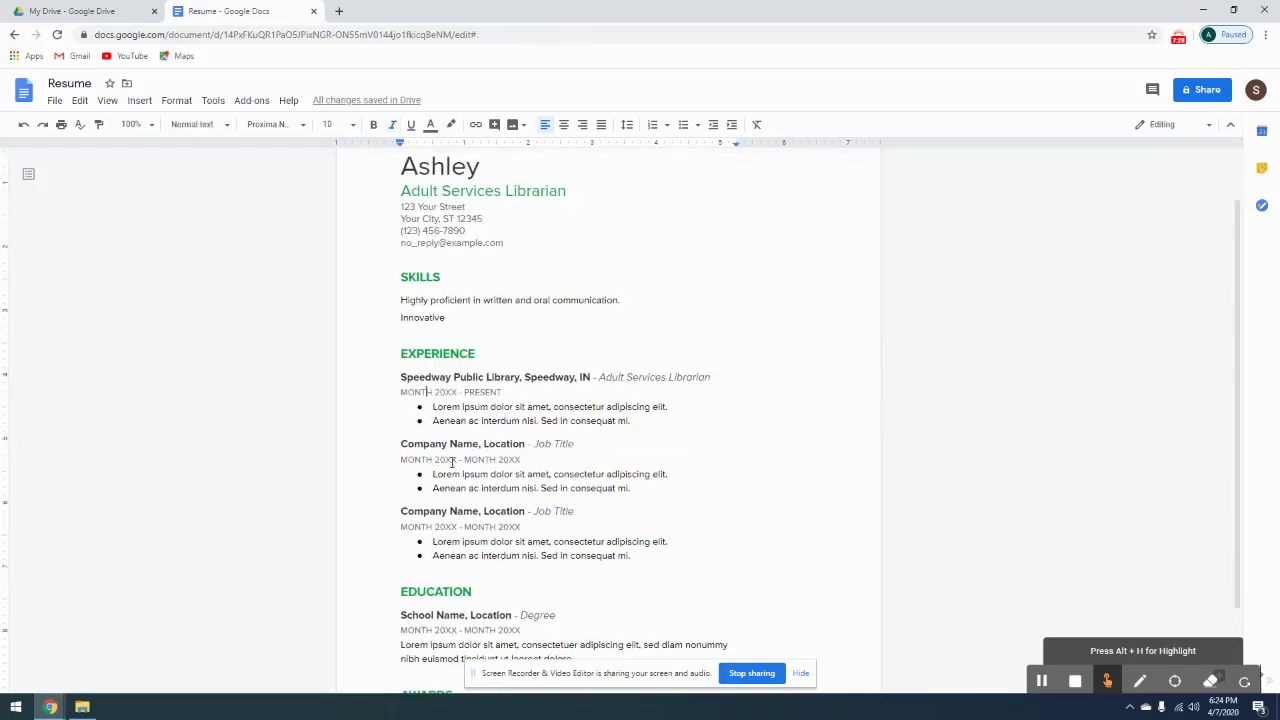
scroll(422, 440, down, 1)
double_click(408, 391)
double_click(450, 391)
scroll(465, 450, down, 1)
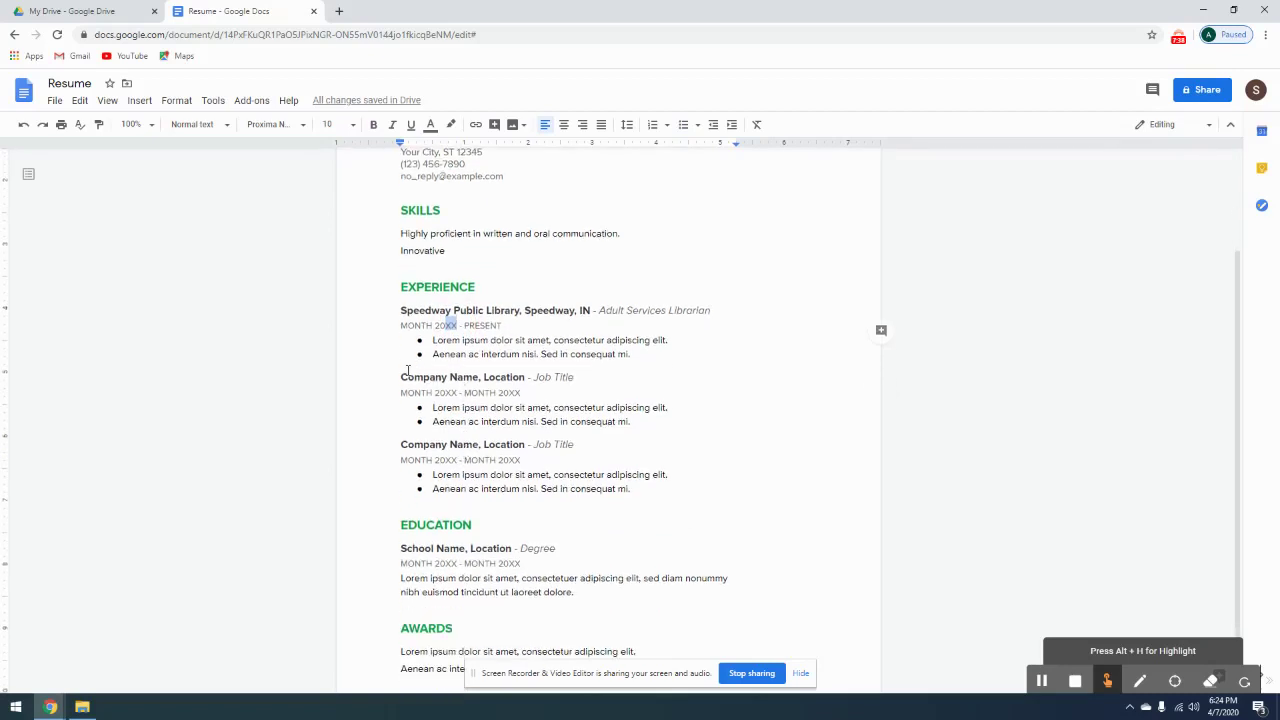
drag(408, 377, 507, 385)
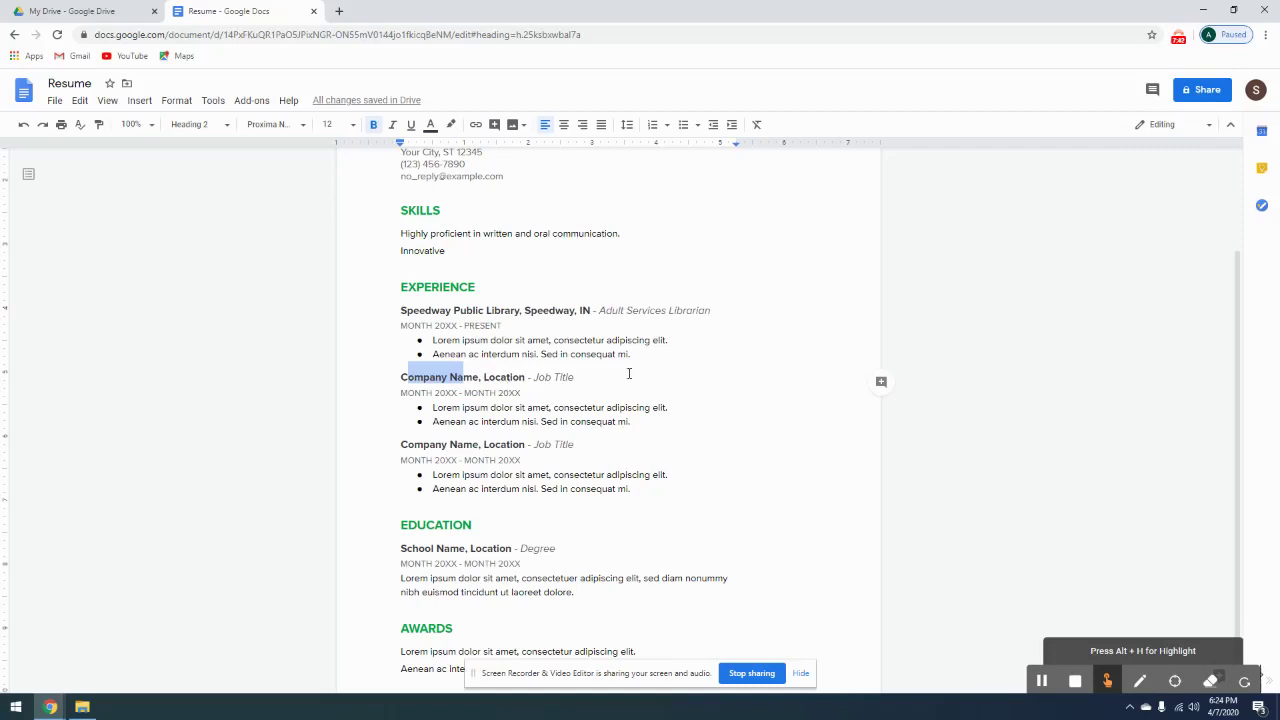
- Replace the first Experience entry's placeholder bullets with a bullet reading "Maintaining the adult and teen collections"
drag(654, 355, 433, 340)
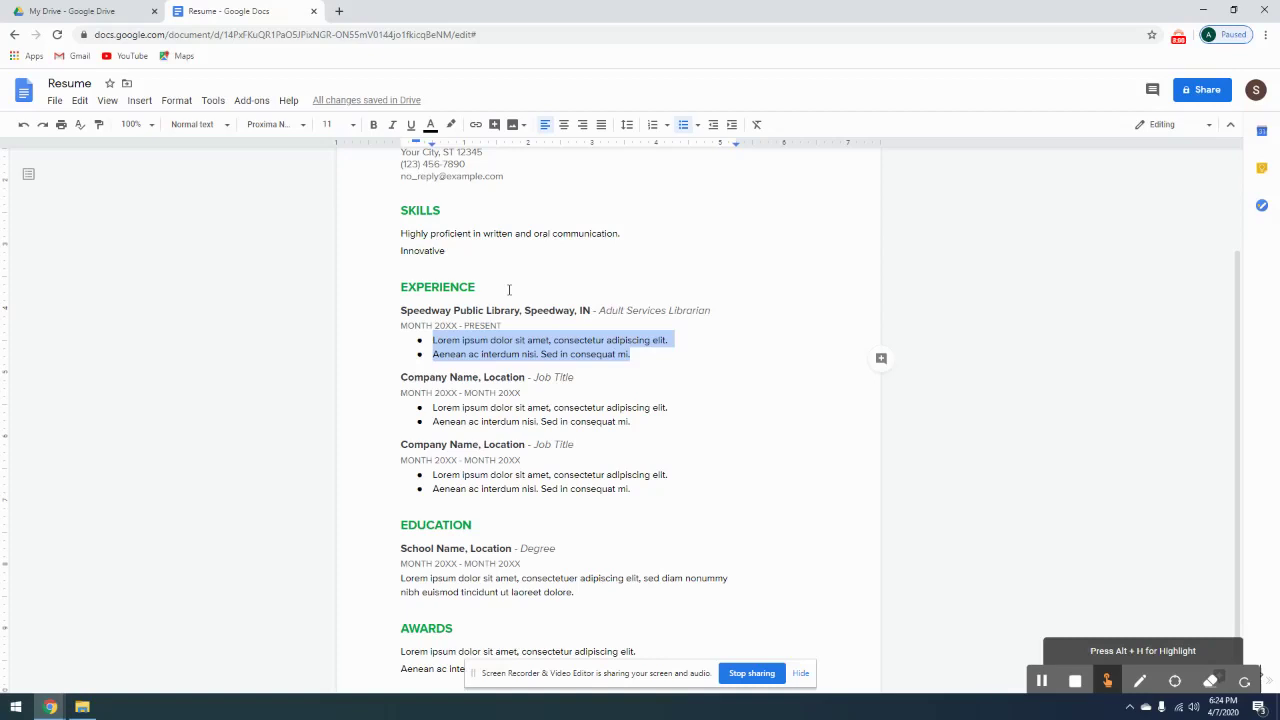
text(Maint)
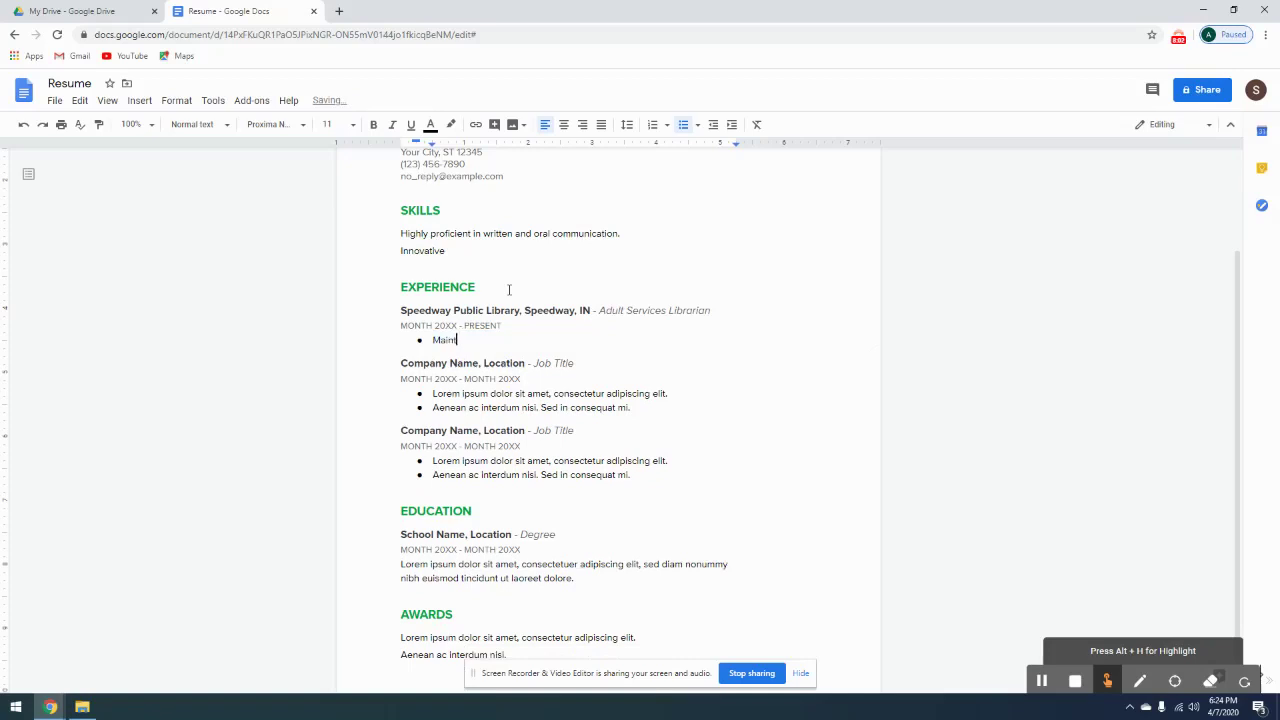
text(iaining the adult and teen collections)
key(Return)
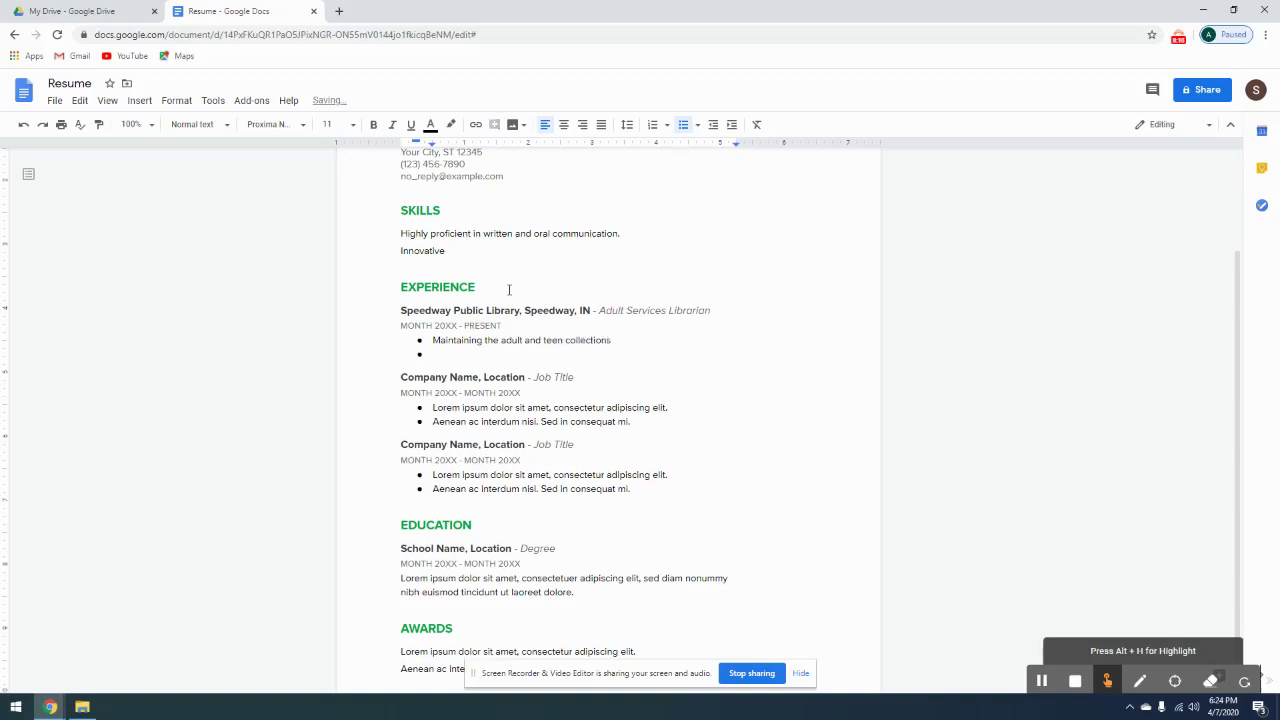
- Write the entry's second bullet as "Created educational and cultural programs", without a final period
text(creating educational and )
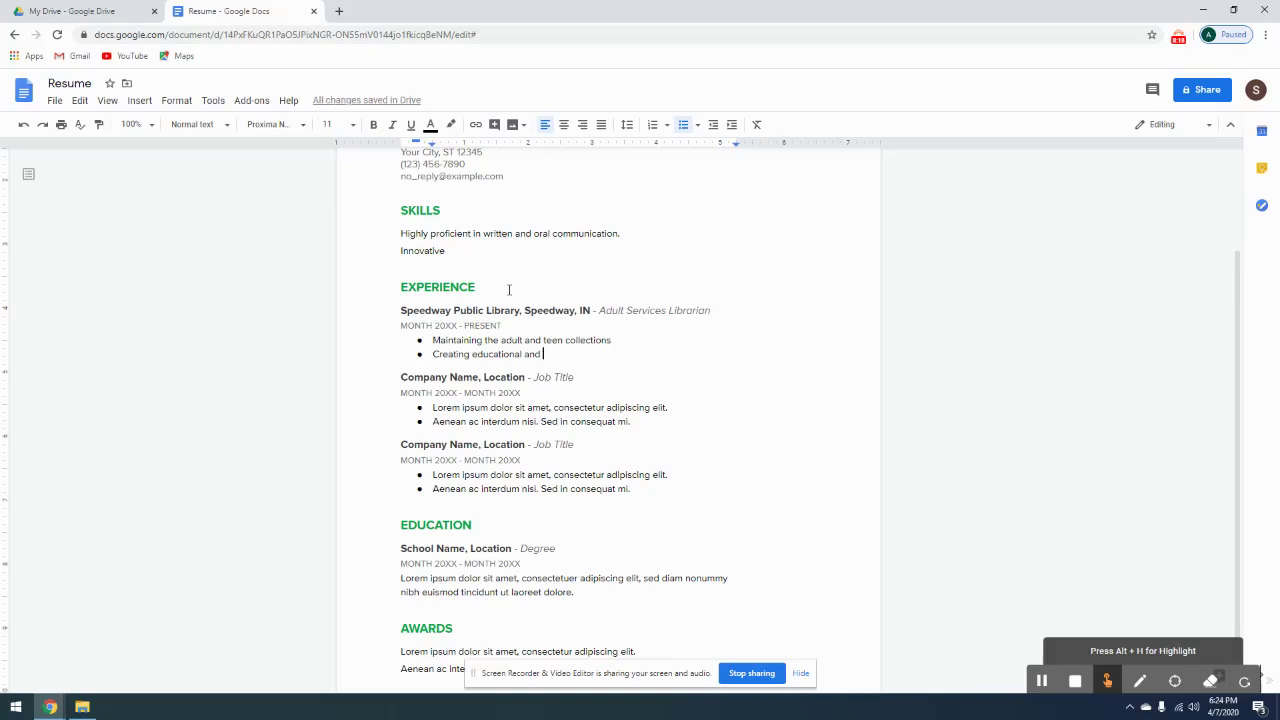
text(culture)
text(l programs.)
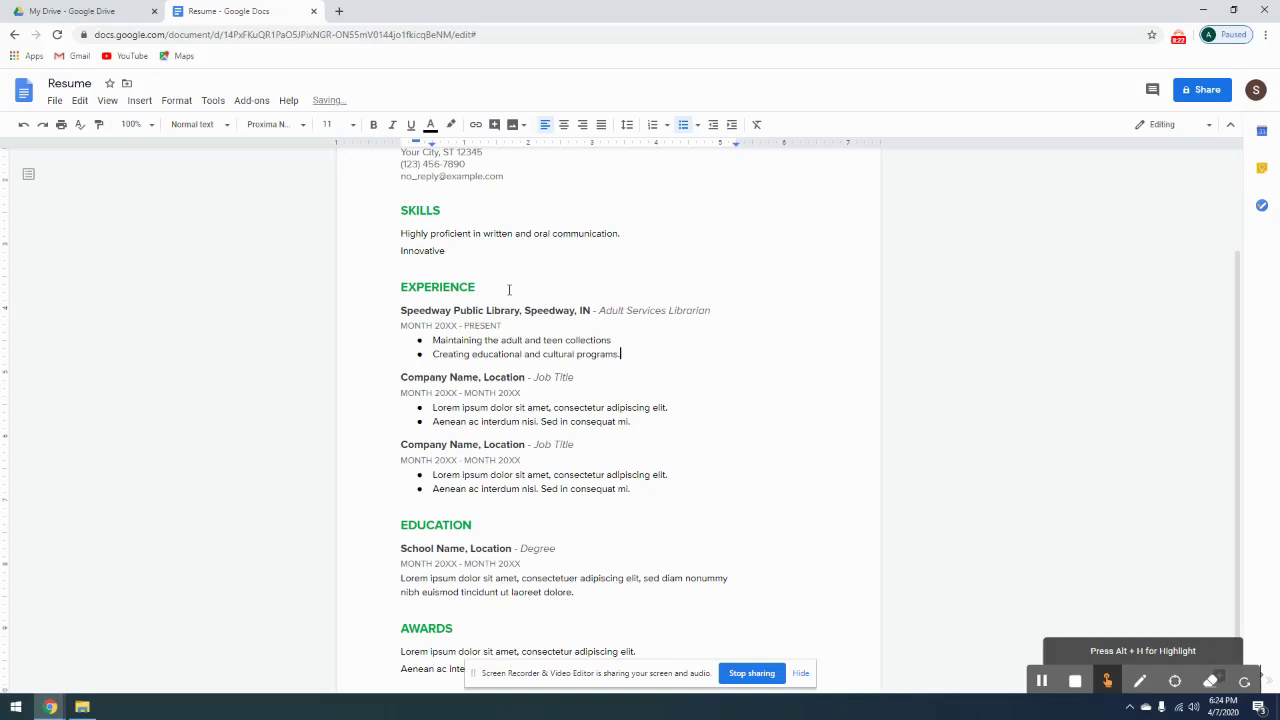
key(BackSpace)
drag(470, 354, 432, 354)
text(Created)
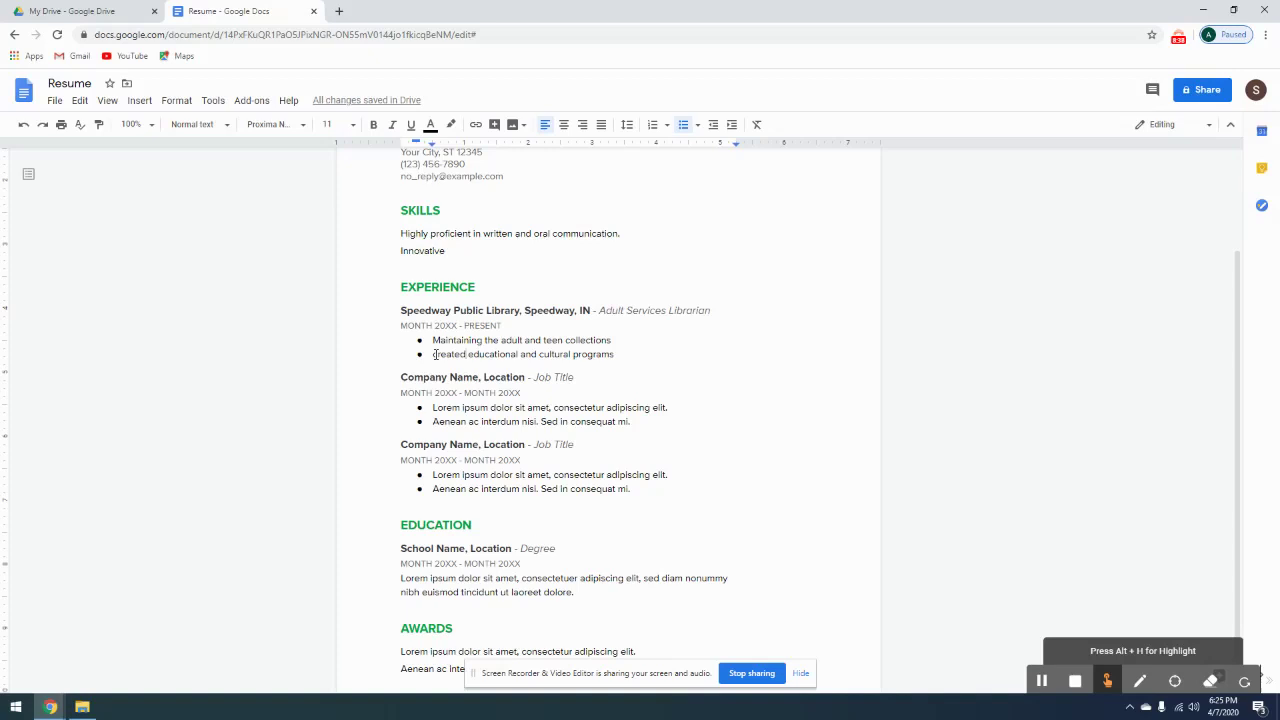
- Change the first word of the first Experience entry's second bullet to "Creating"
key(ctrl+z)
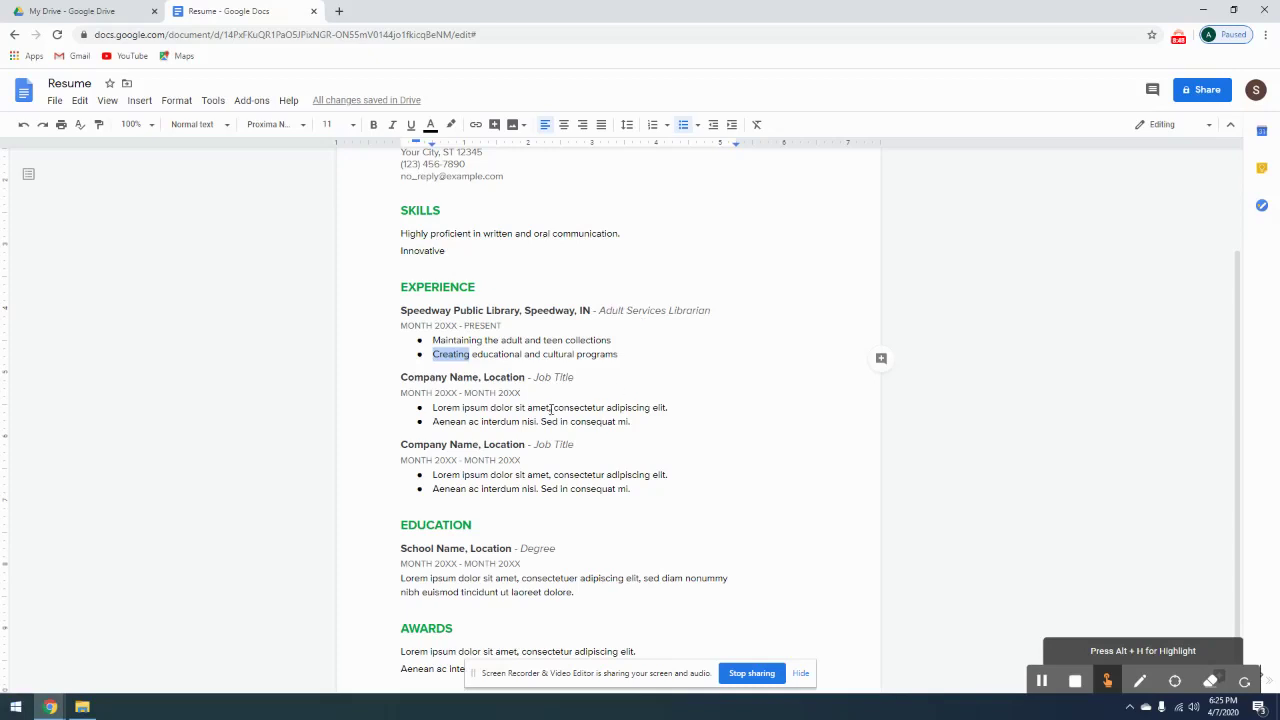
click(437, 409)
- Examine the placeholder bullets of the two remaining Experience entries and the first entry's date range
click(445, 487)
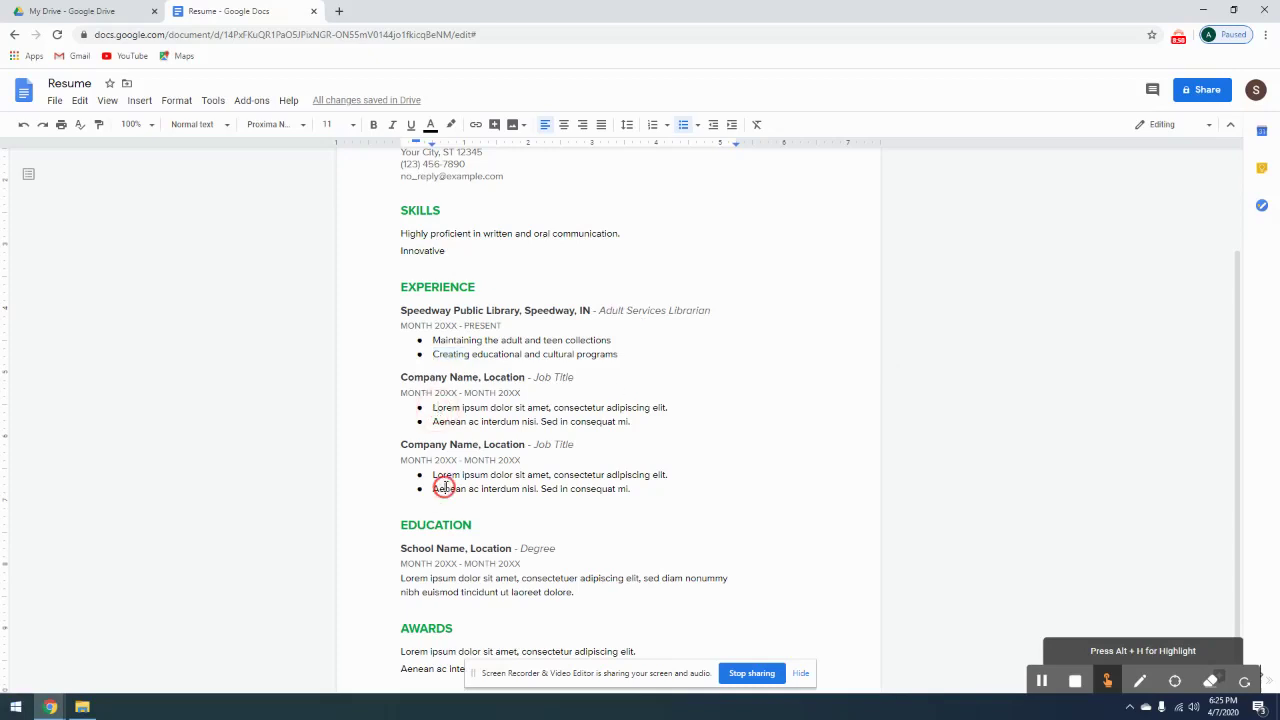
click(441, 418)
click(440, 413)
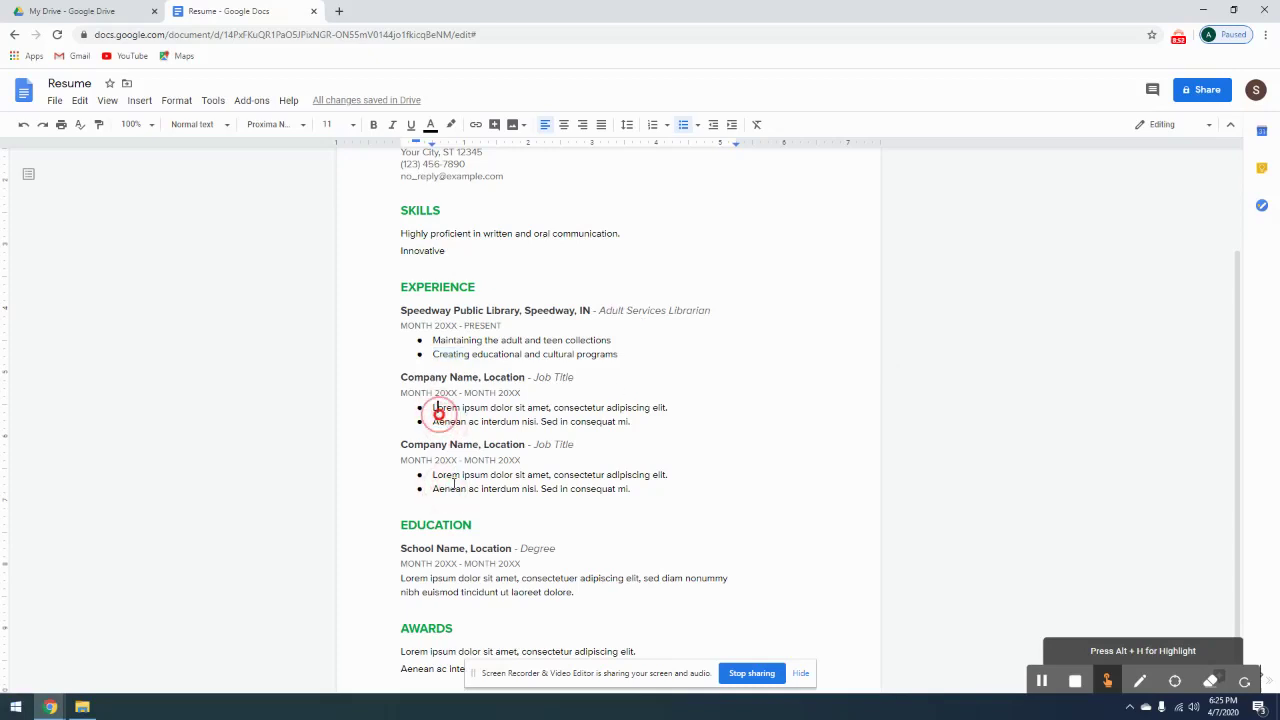
click(451, 486)
drag(502, 326, 457, 326)
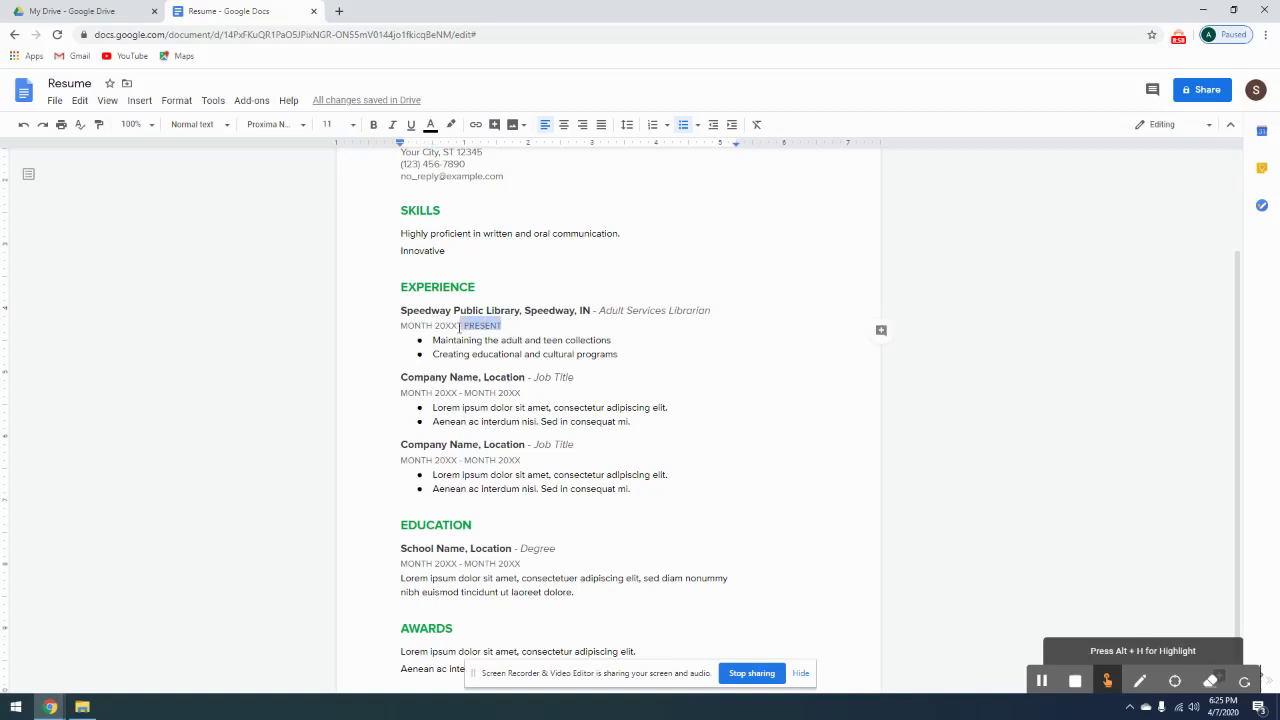
click(446, 408)
click(443, 482)
click(446, 408)
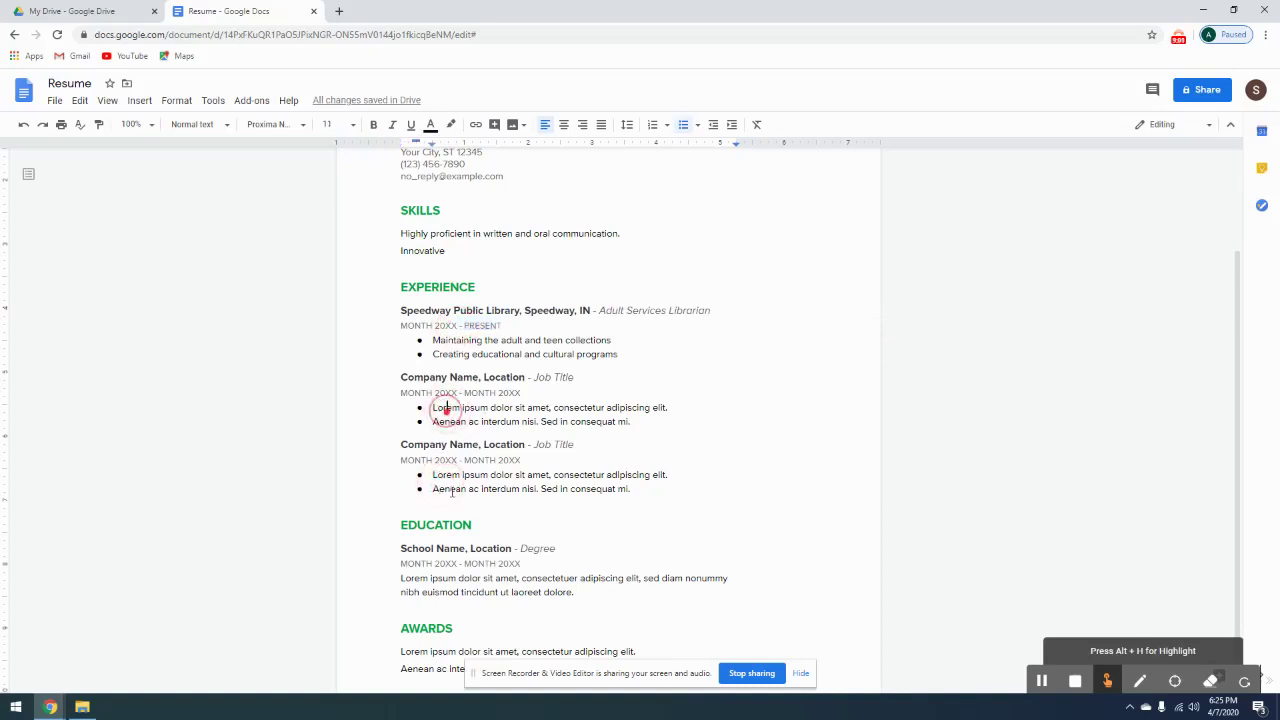
click(450, 496)
- Examine the Education section's placeholders for school name, location, degree and dates
scroll(455, 508, down, 1)
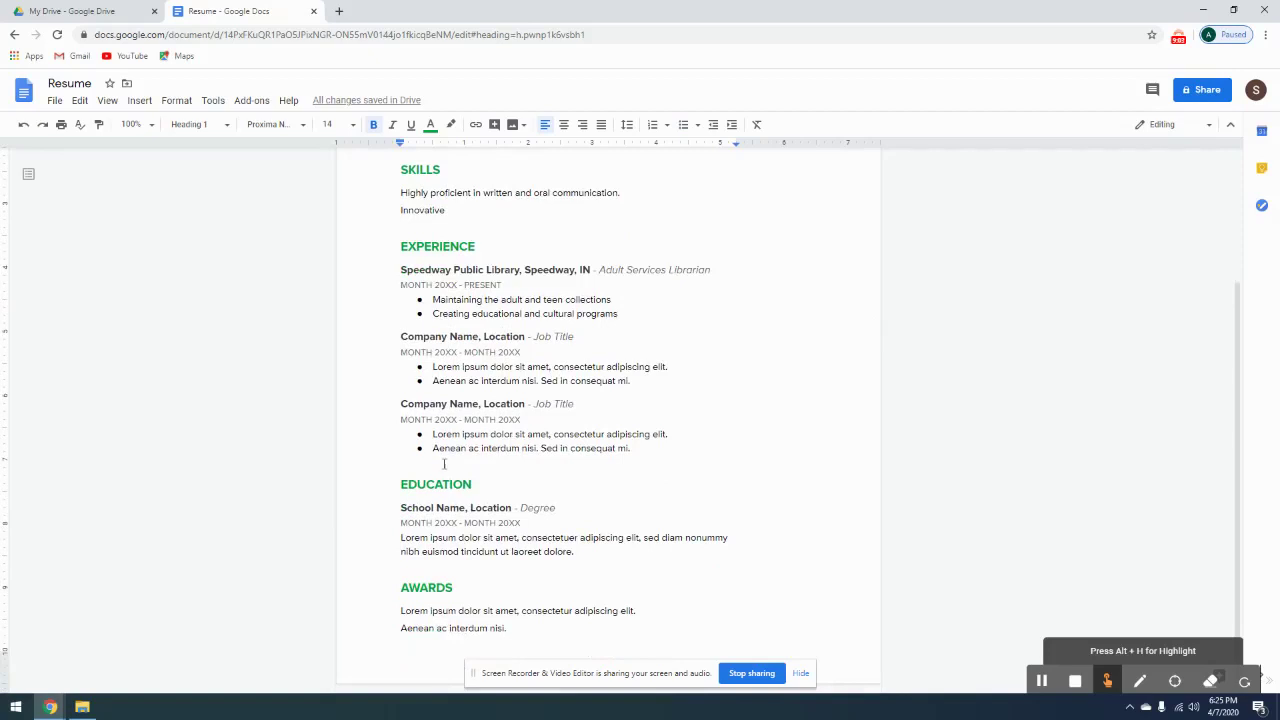
click(460, 534)
click(399, 507)
drag(395, 509, 557, 508)
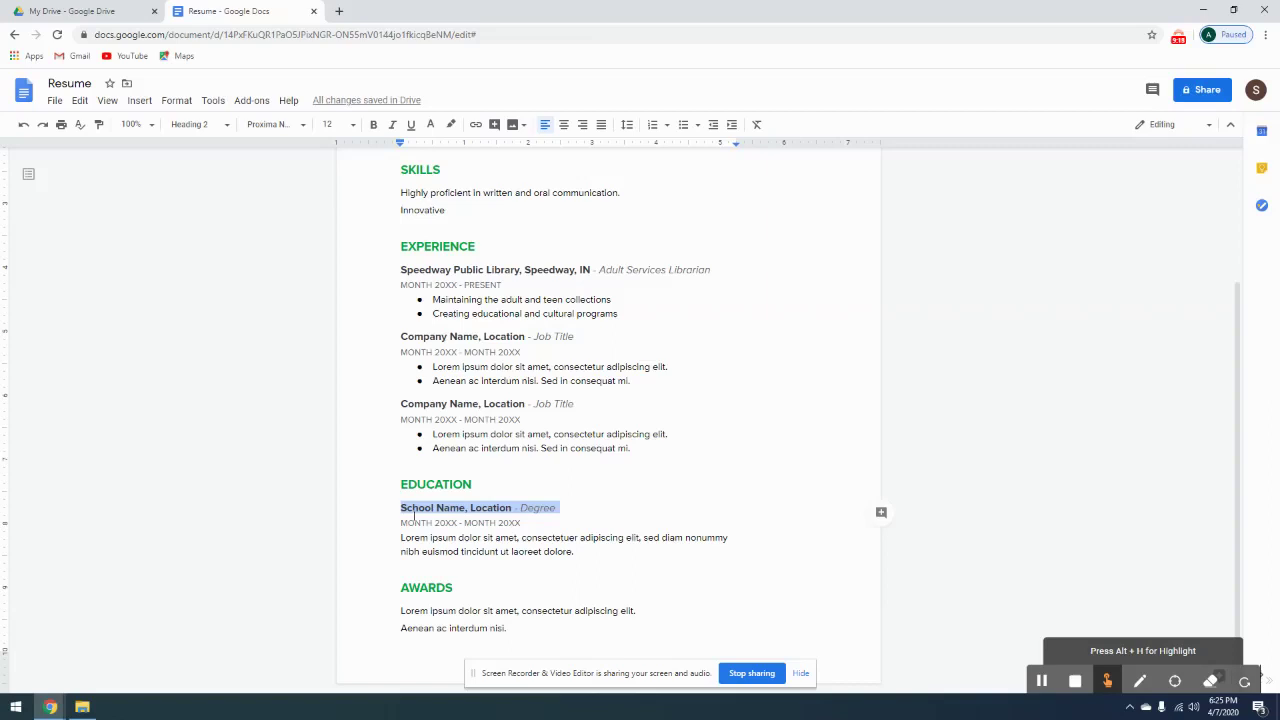
click(590, 523)
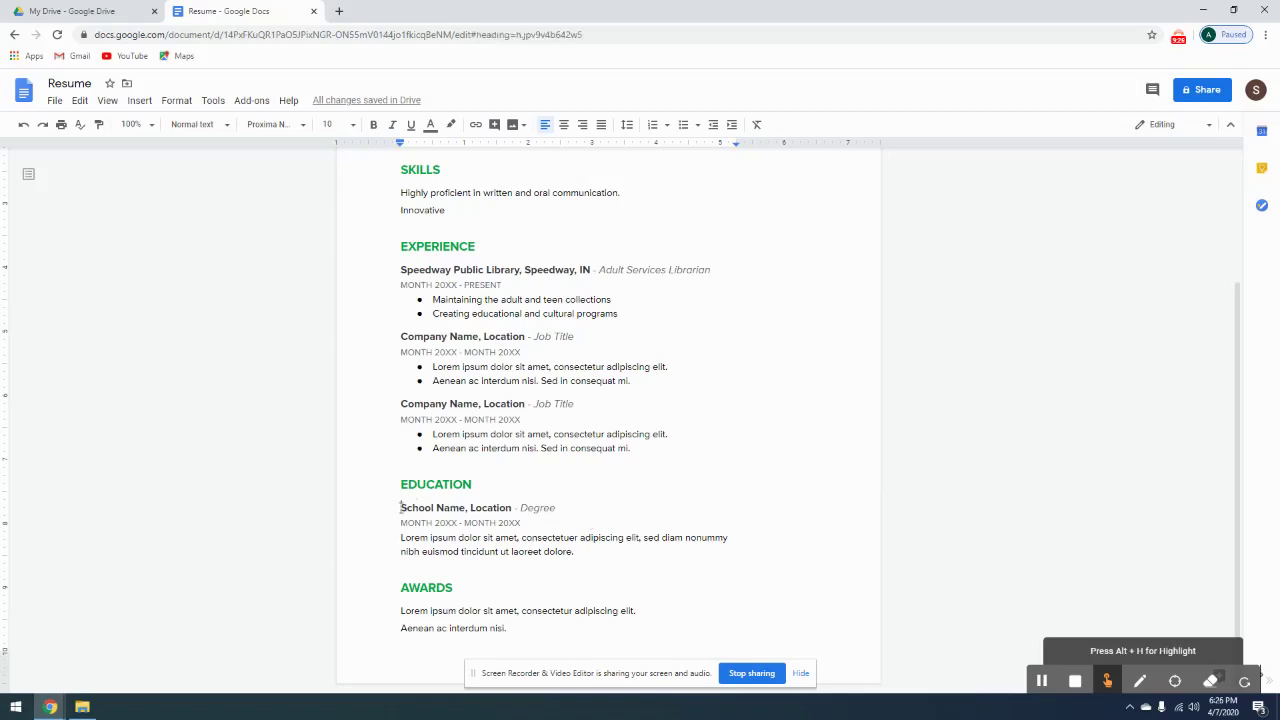
drag(401, 507, 466, 510)
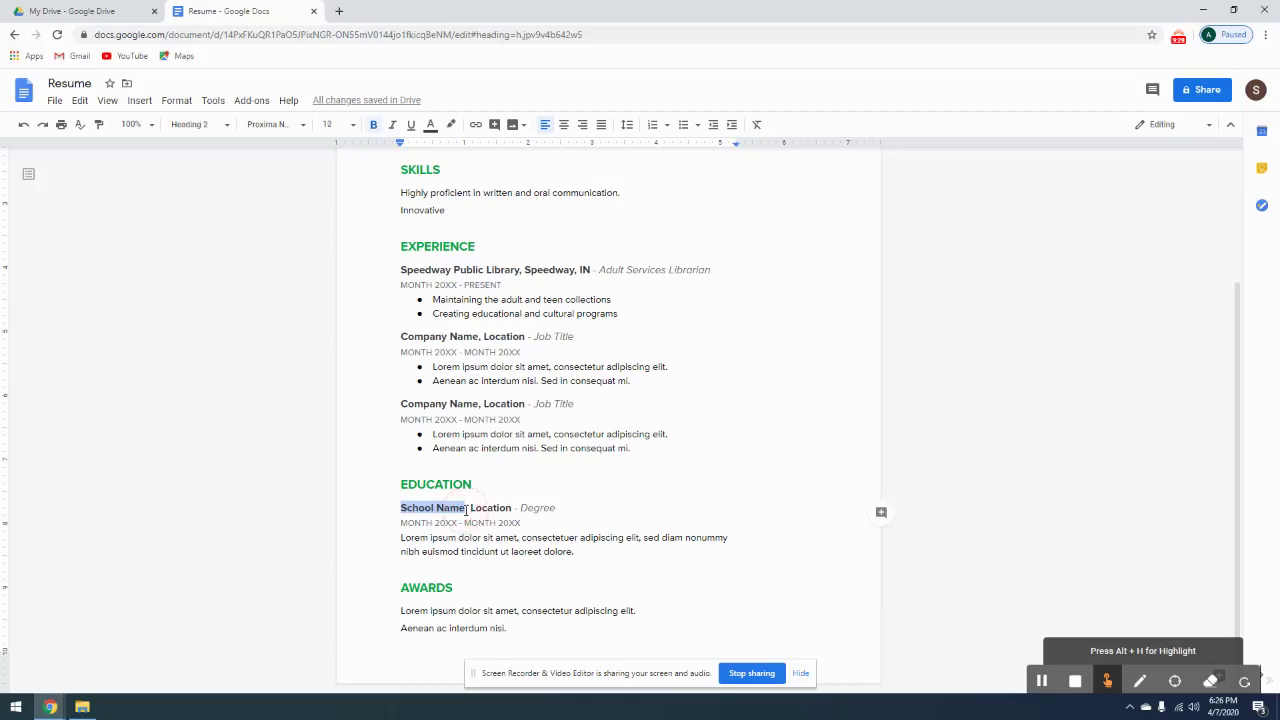
double_click(540, 508)
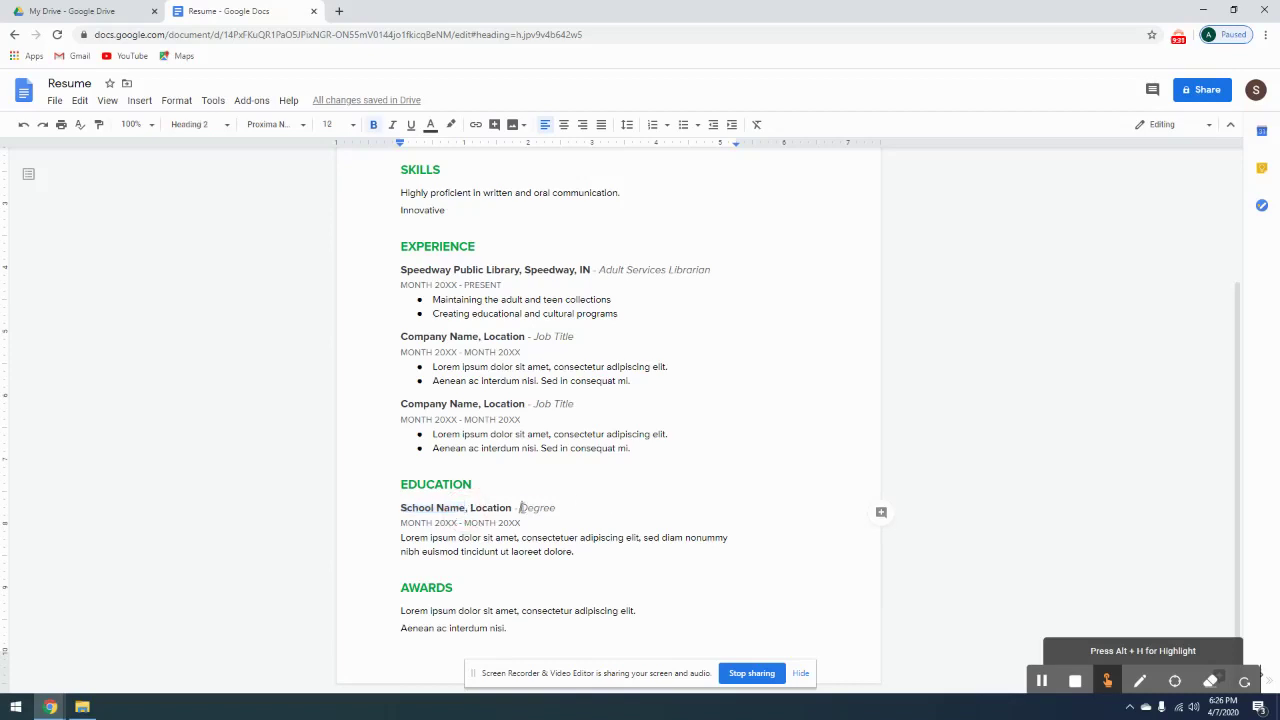
click(646, 514)
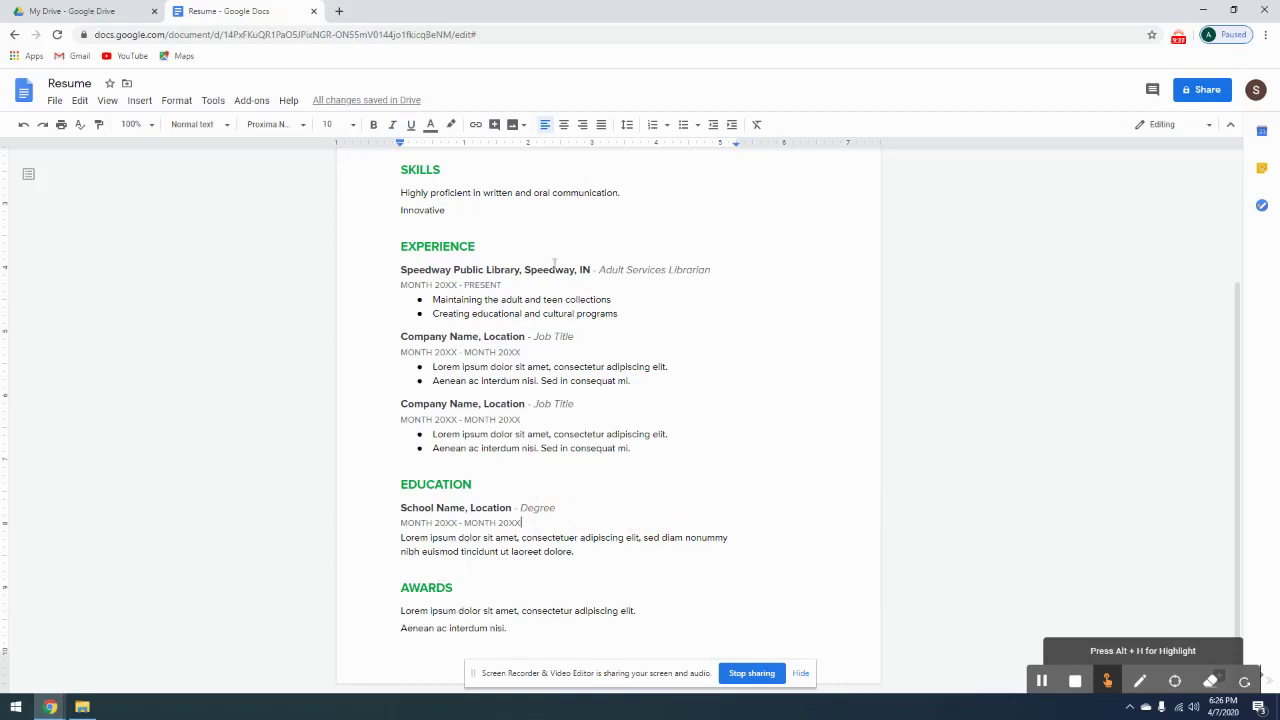
- Add empty lines below the first Experience entry's last bullet and remove them again
click(632, 311)
key(Return)
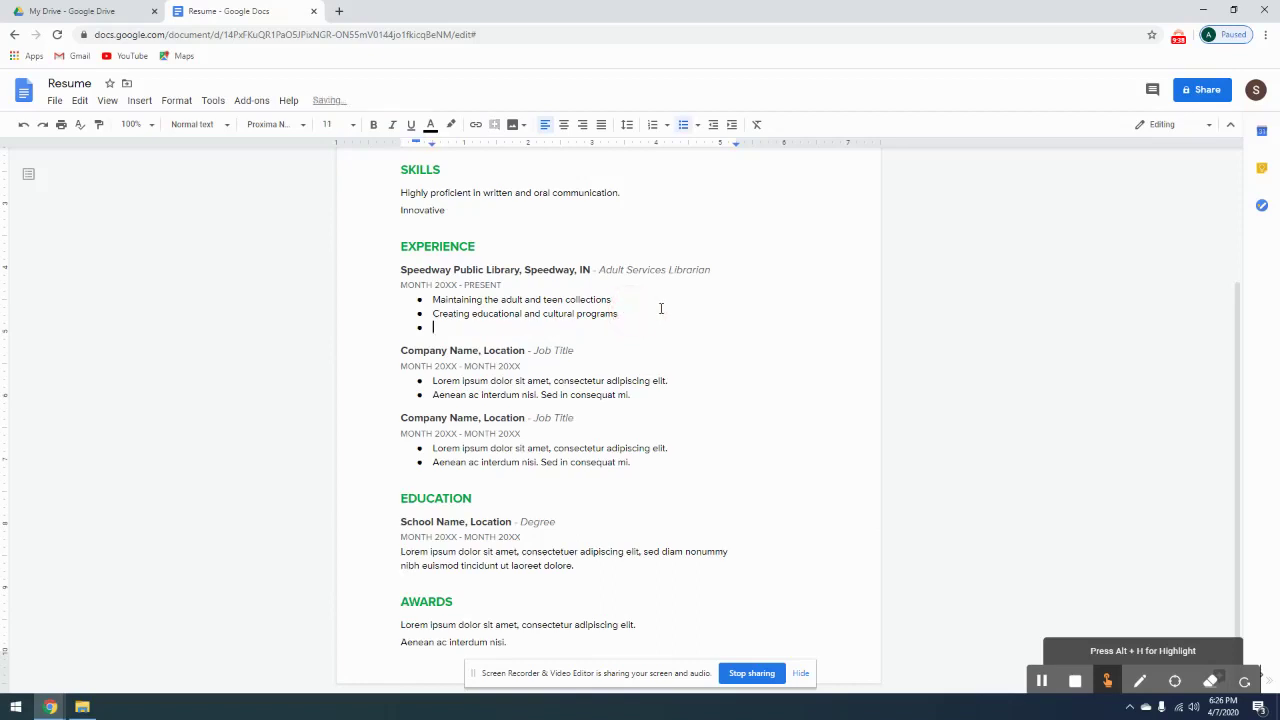
key(Return)
key(Return)
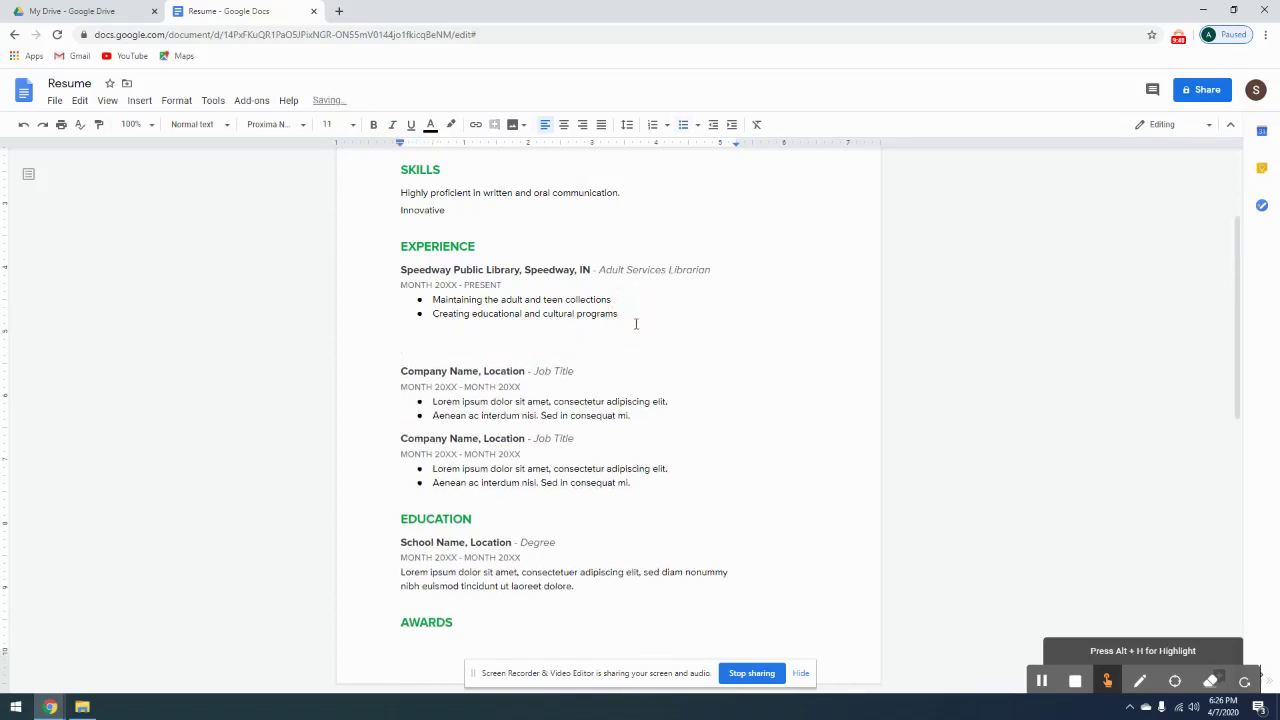
key(BackSpace)
key(BackSpace)
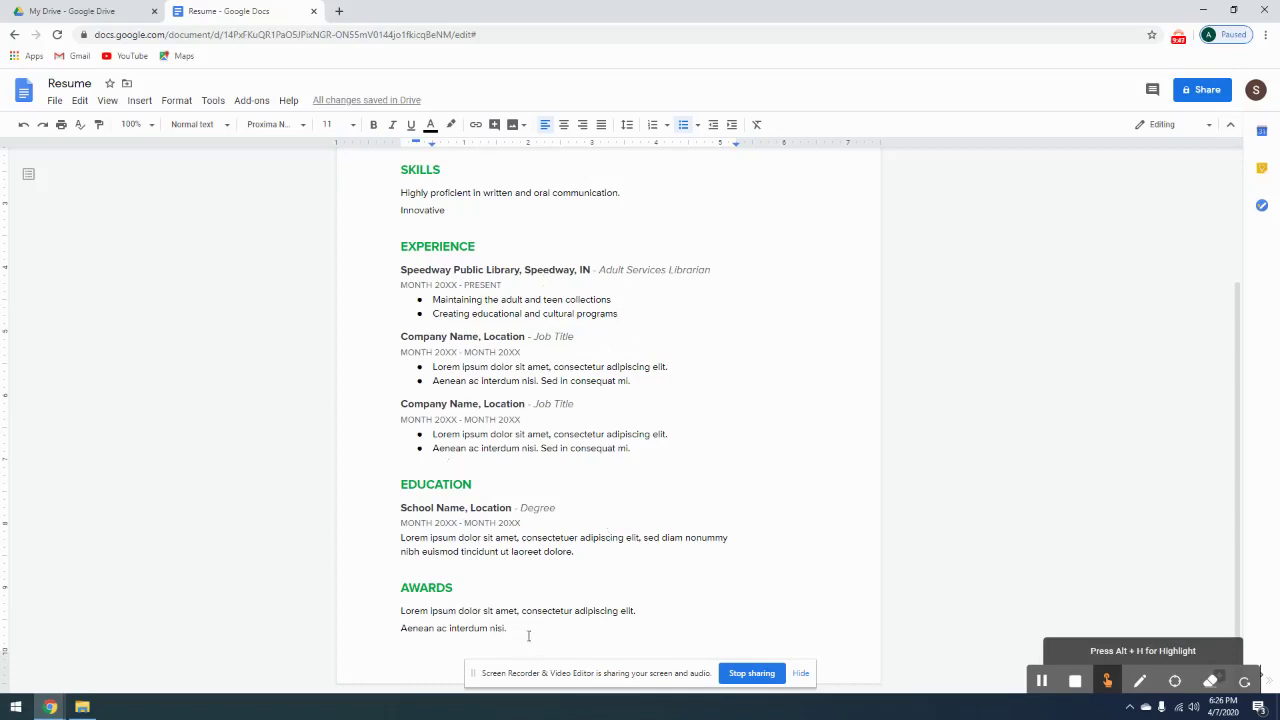
- Delete the Awards section, including its heading and placeholder text
drag(528, 636, 371, 586)
key(BackSpace)
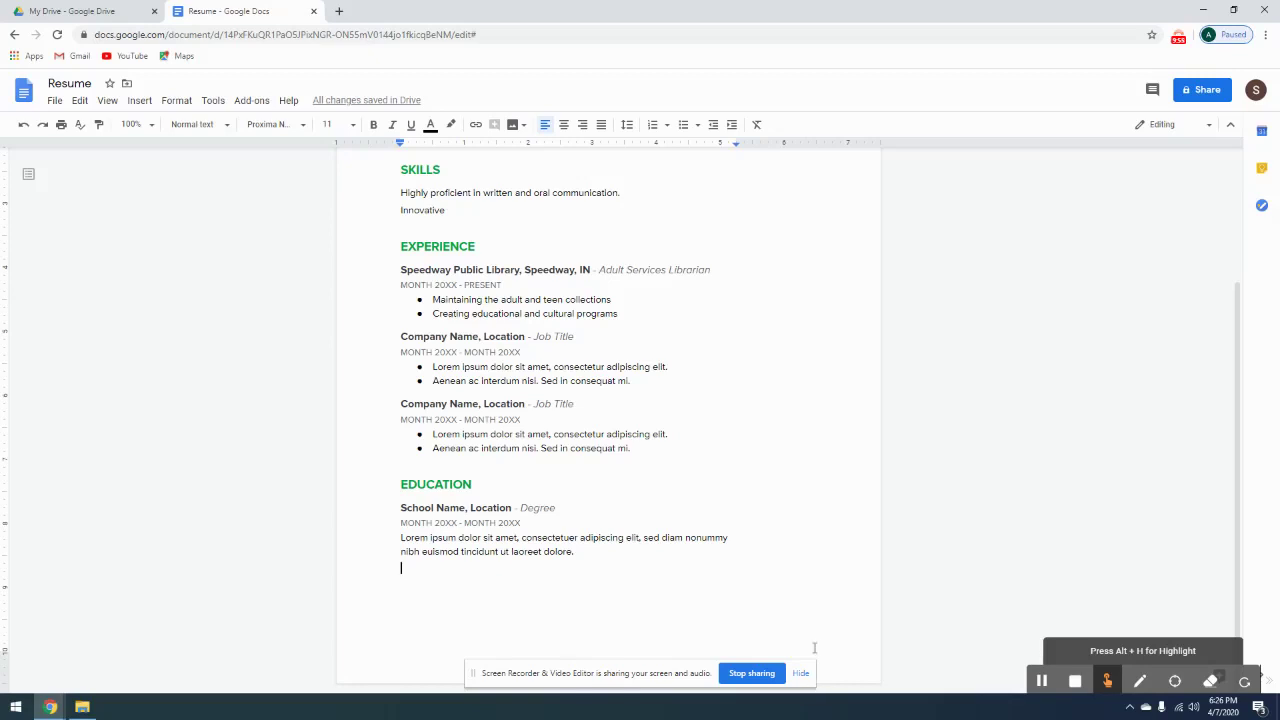
scroll(806, 622, up, 2)
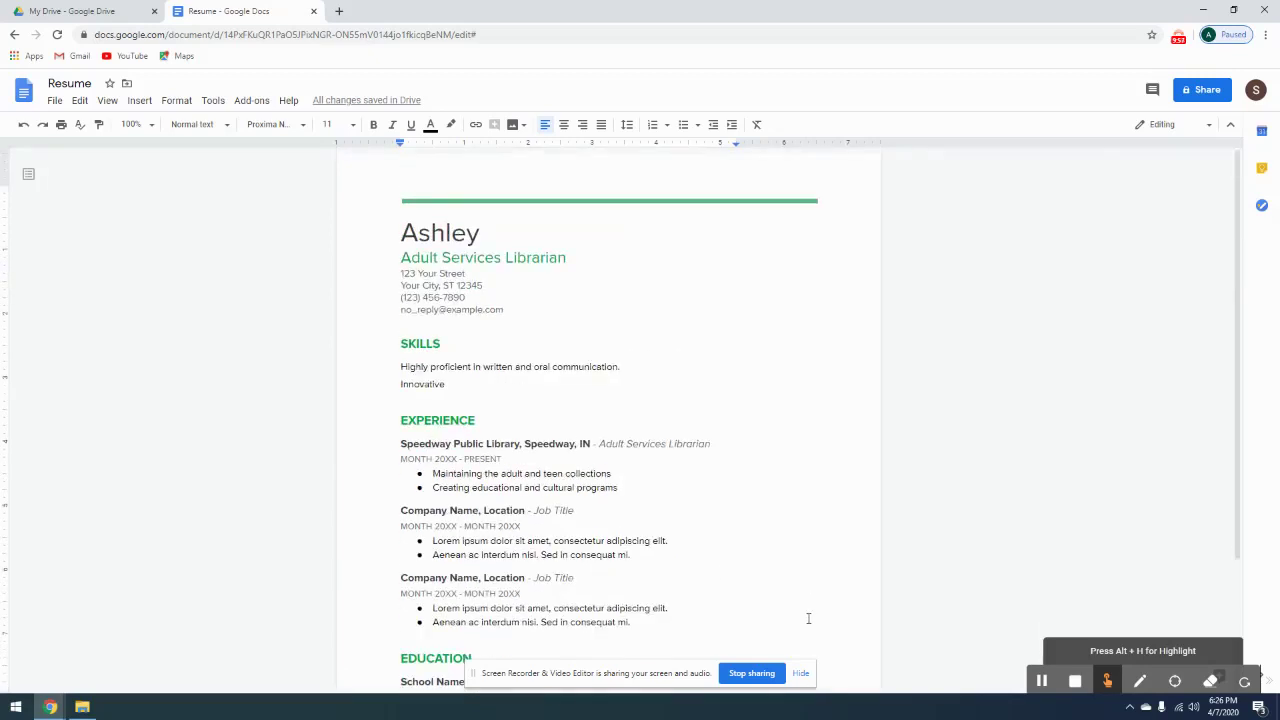
scroll(616, 368, down, 2)
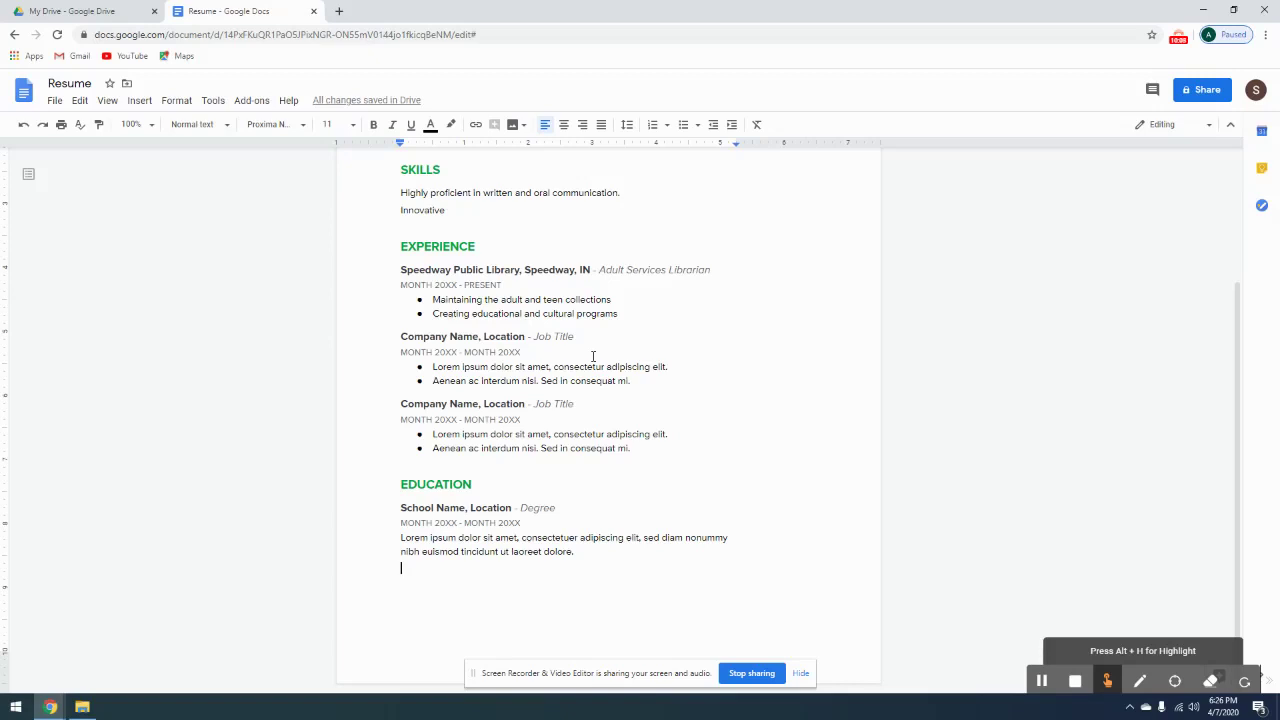
- Shift the left indent of all the resume text outward by about a quarter inch, past the left margin
scroll(593, 356, up, 3)
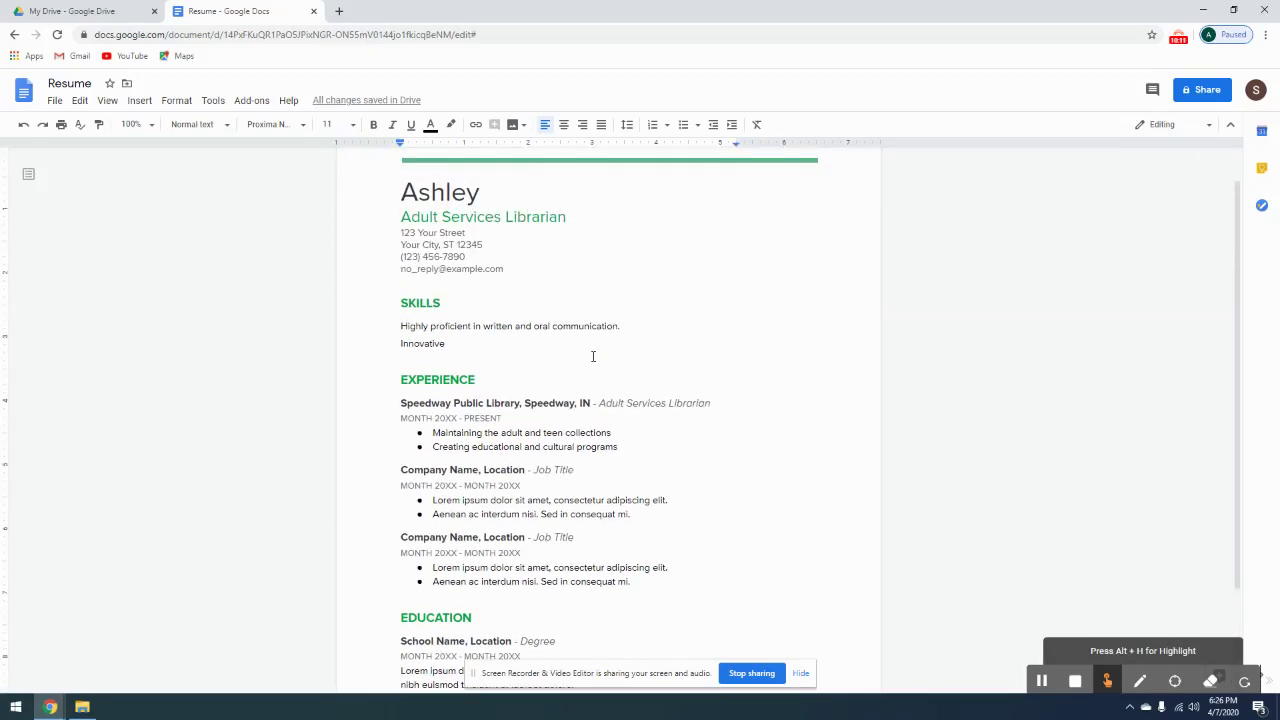
scroll(660, 363, up, 1)
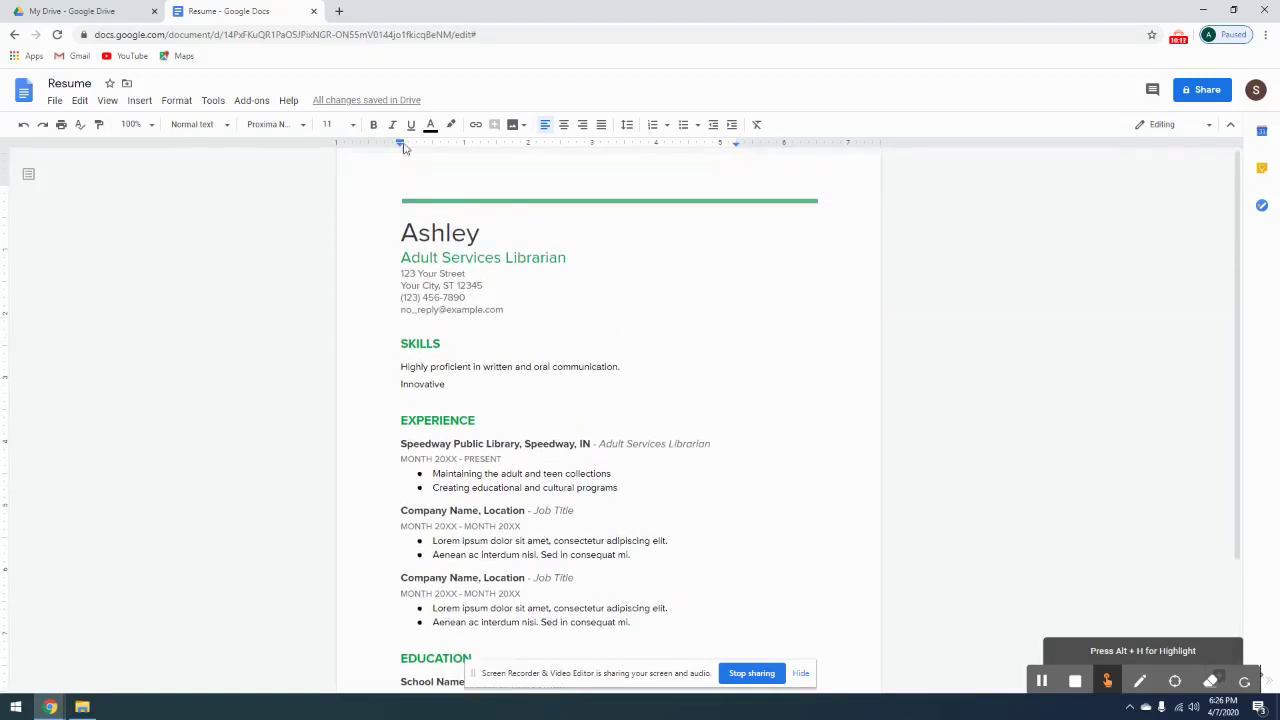
drag(398, 147, 380, 148)
key(ctrl+a)
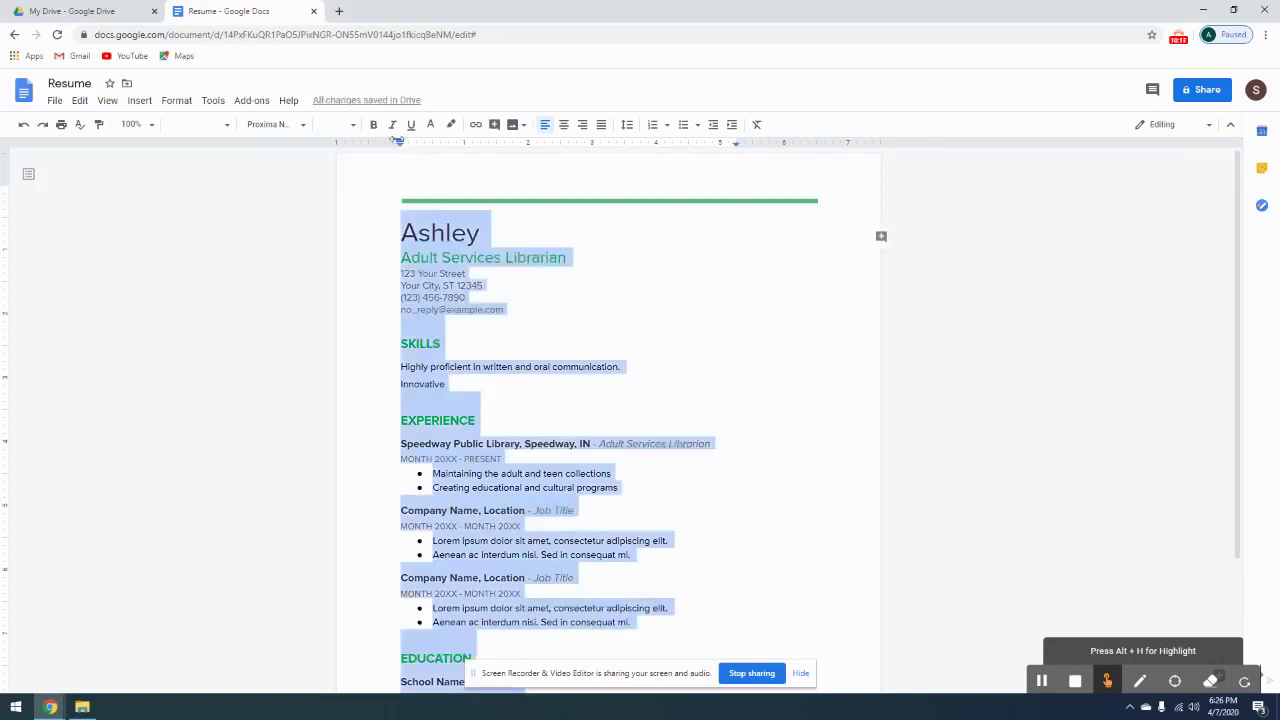
drag(398, 147, 384, 147)
scroll(590, 477, down, 2)
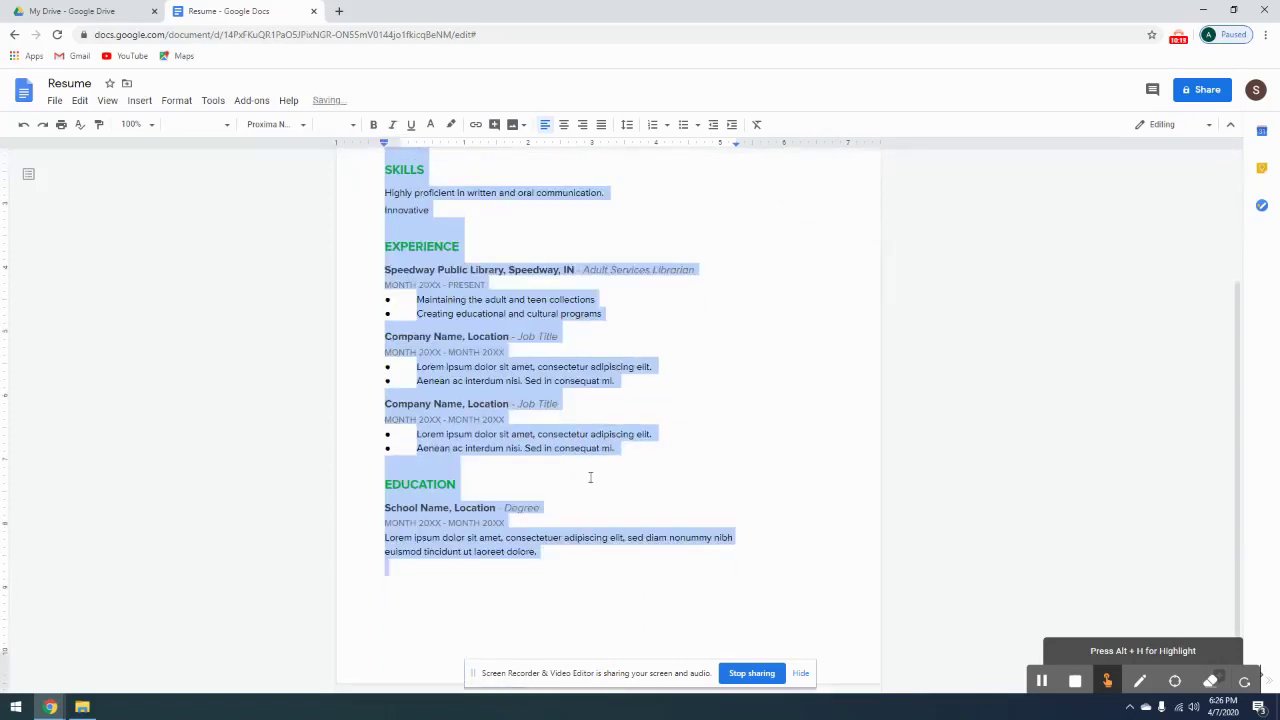
scroll(612, 256, up, 2)
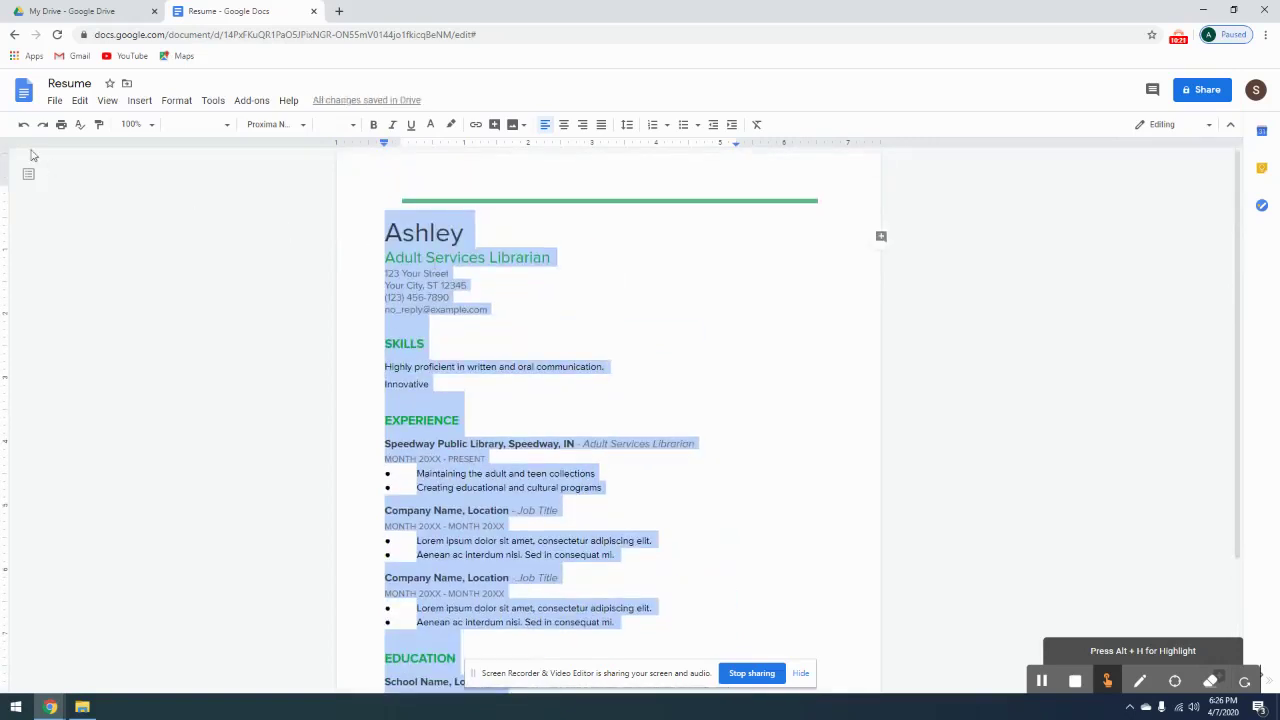
- Reduce the page's top margin by about a quarter inch and deselect the resume text
drag(6, 183, 6, 176)
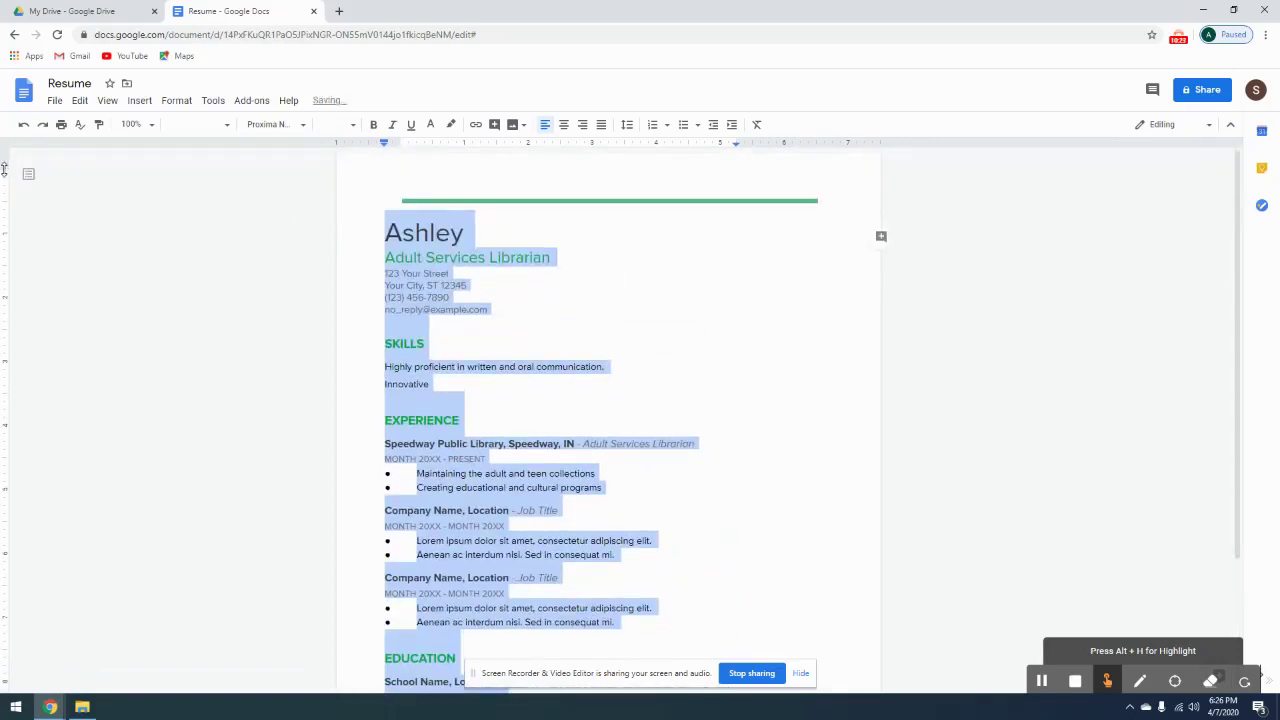
click(591, 180)
click(493, 170)
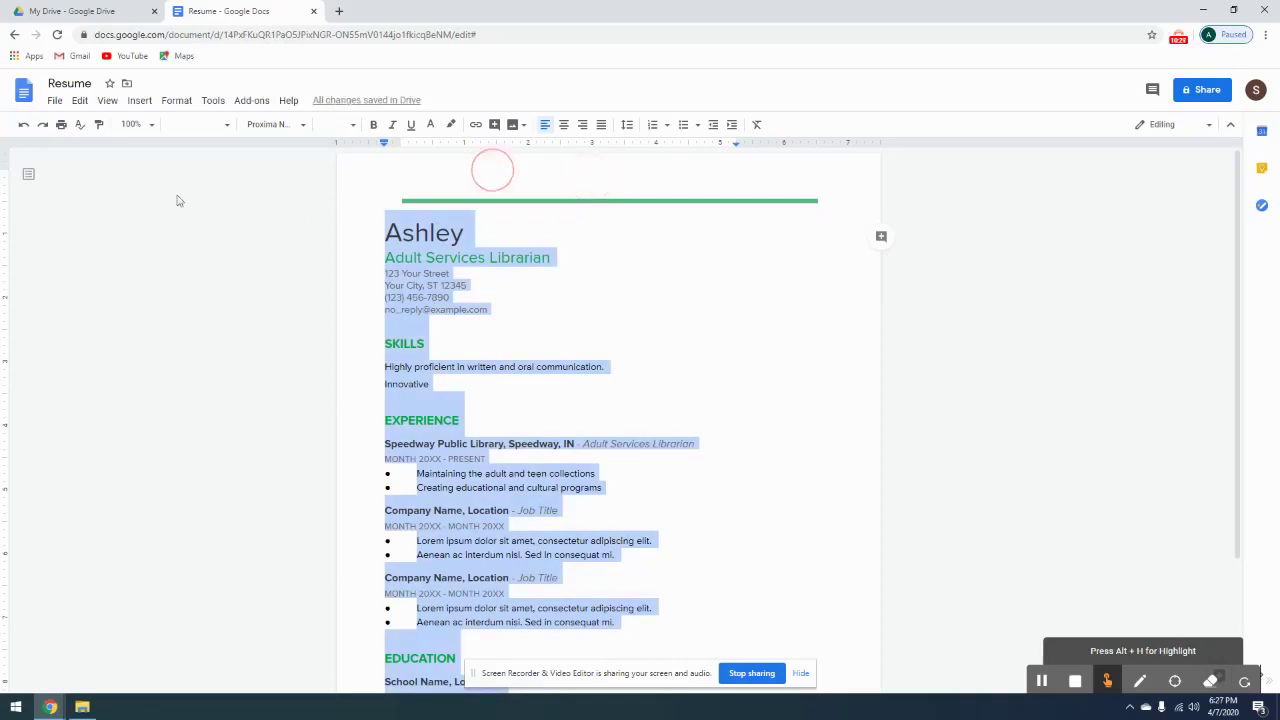
click(620, 225)
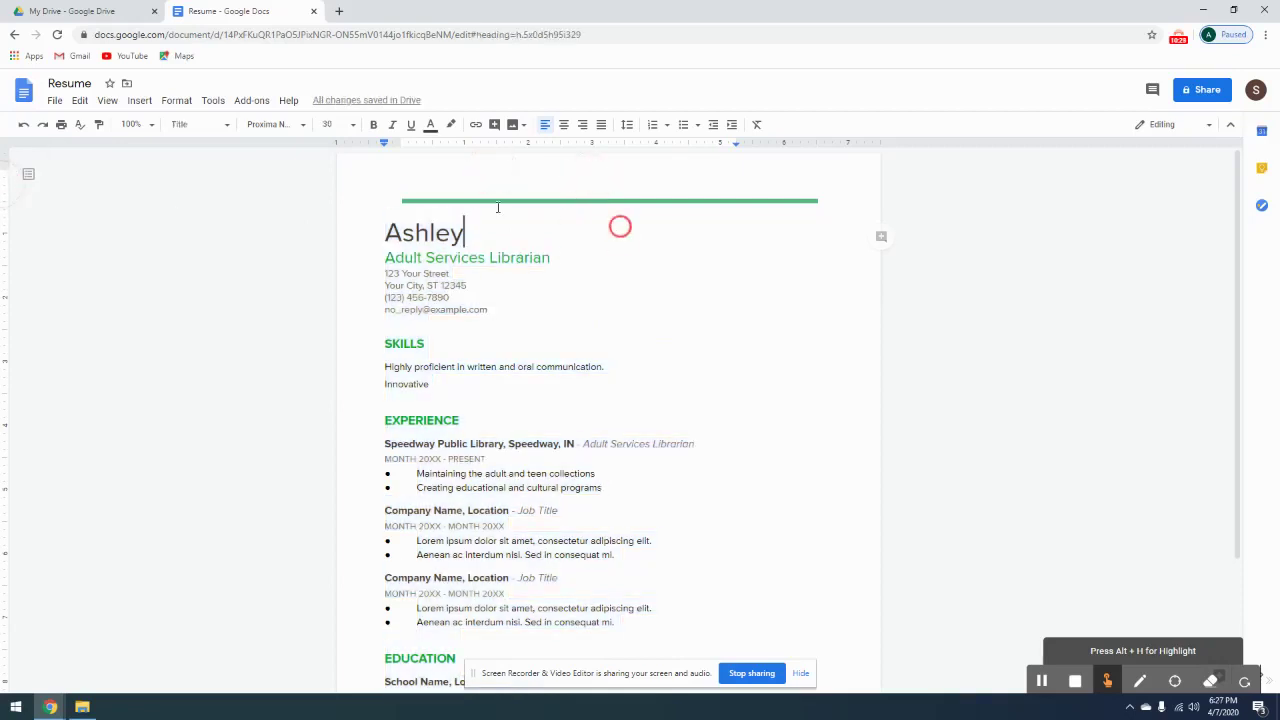
click(748, 309)
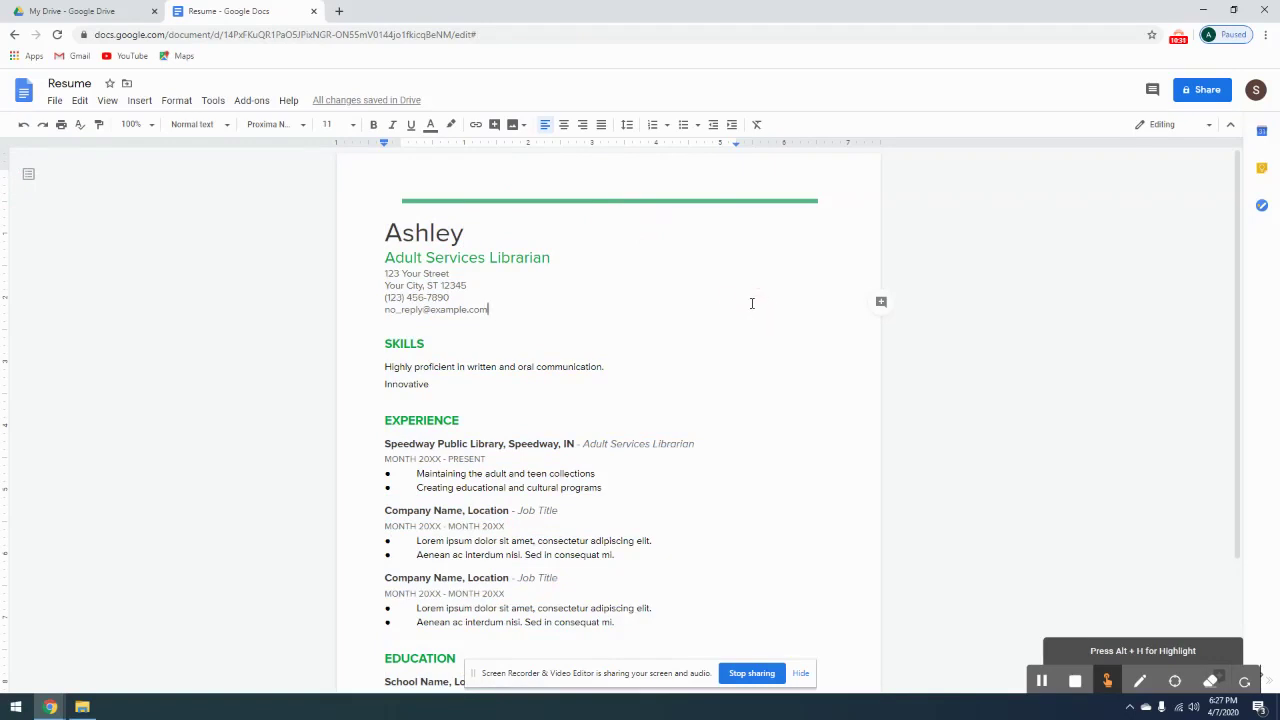
scroll(632, 281, down, 2)
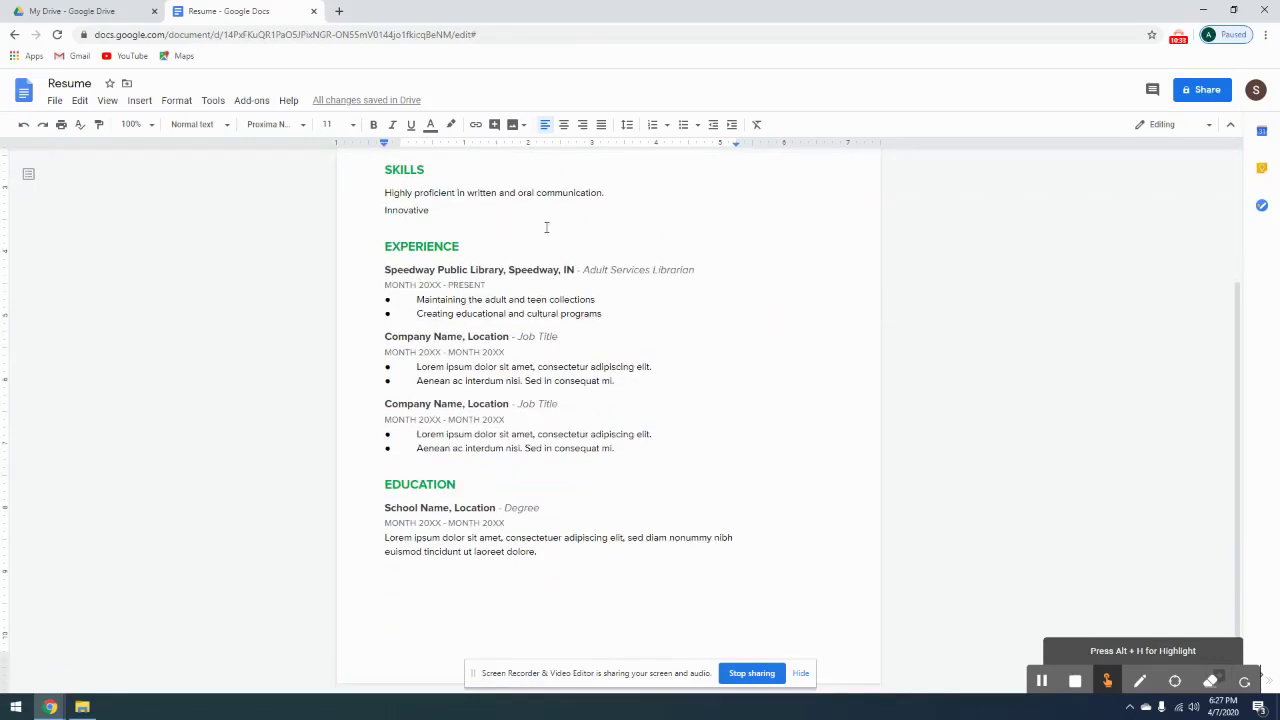
scroll(754, 349, up, 2)
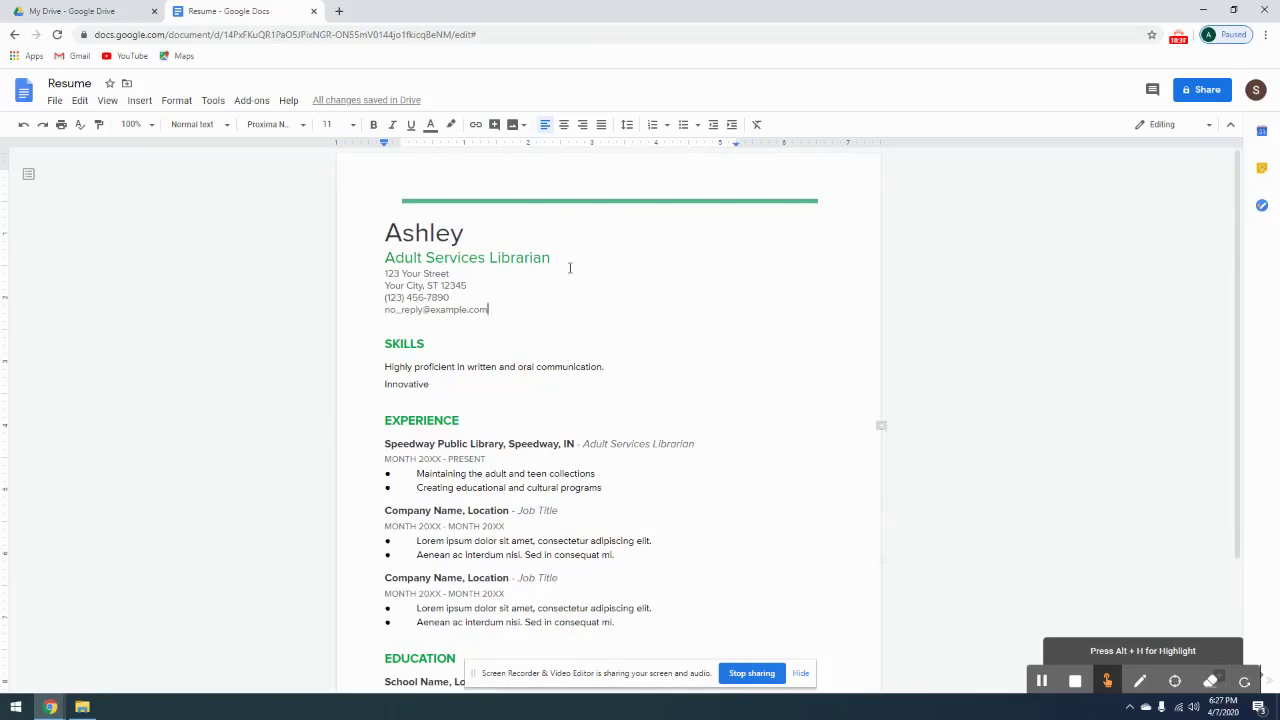
- Append the test text "dadfadfa" to the e-mail line and open the document's version history
click(506, 307)
click(373, 84)
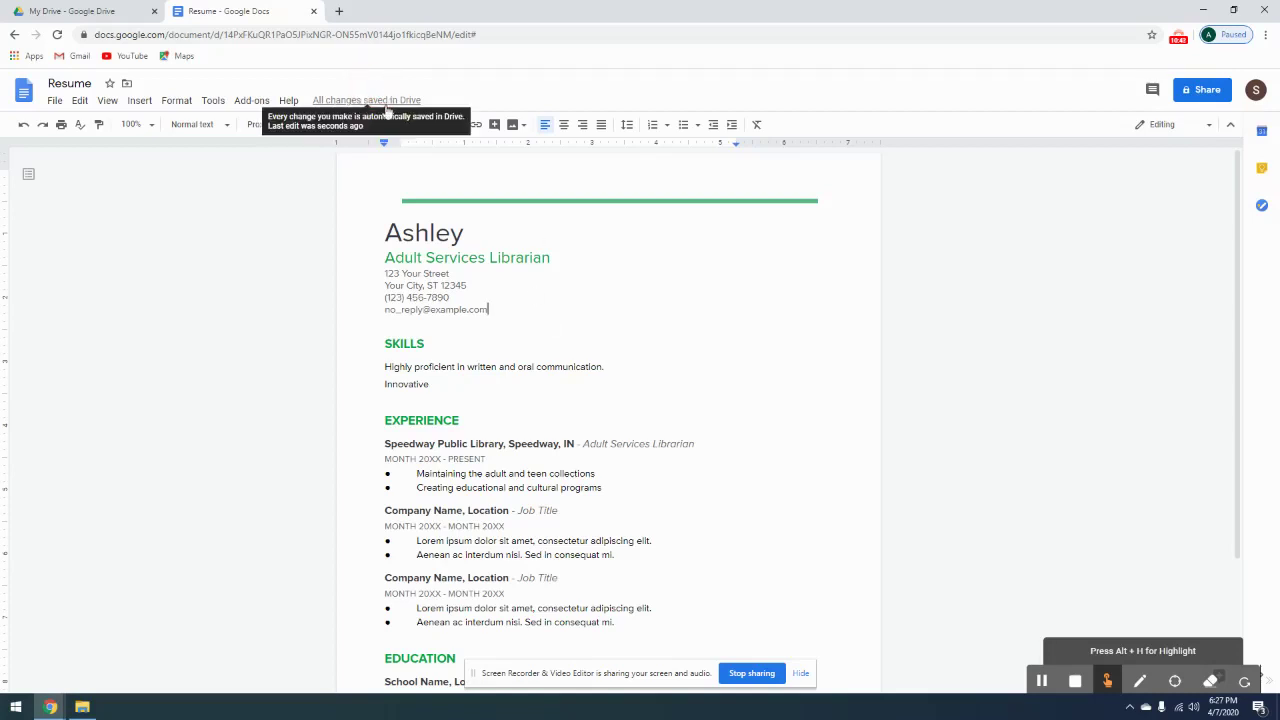
click(516, 311)
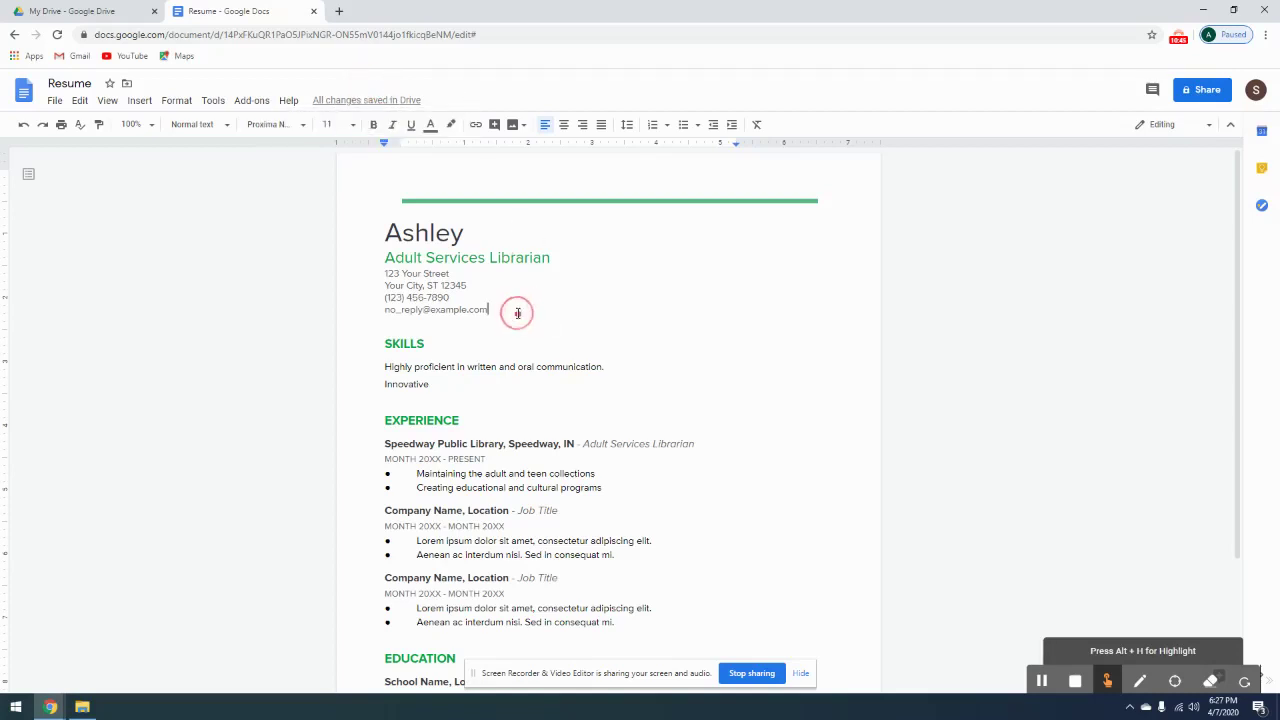
text(dadfadfa)
click(371, 88)
click(366, 100)
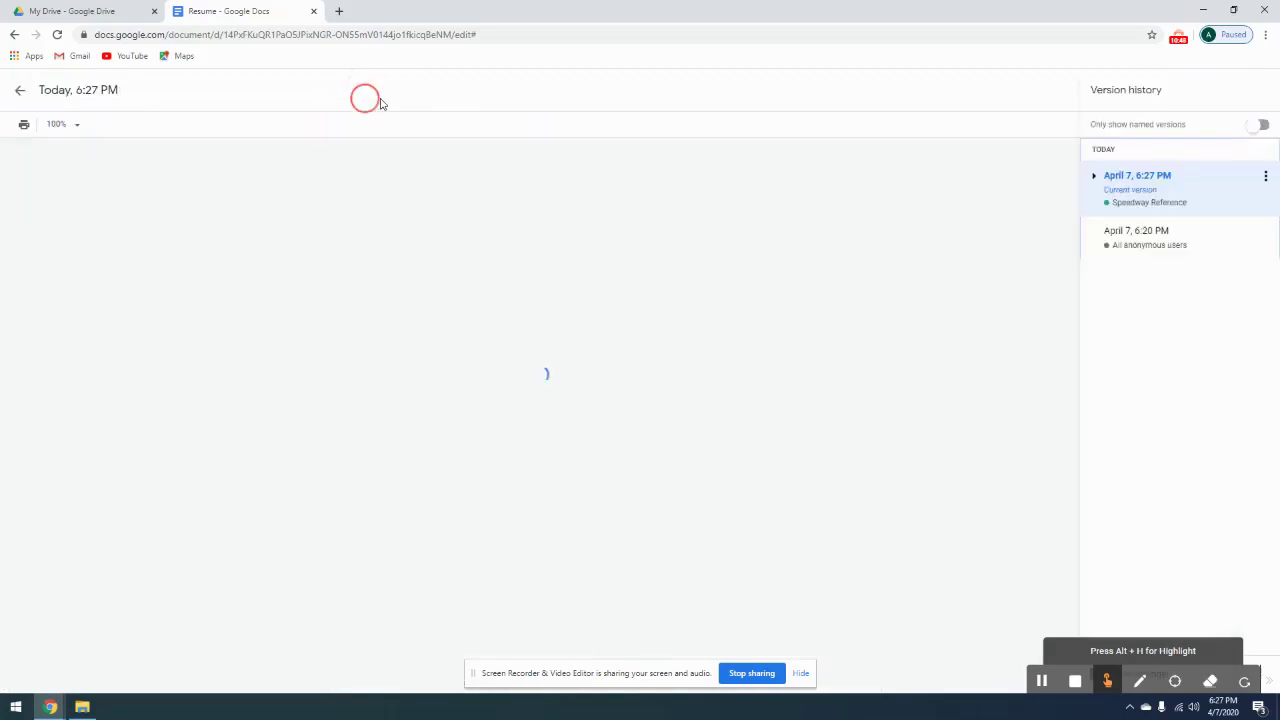
- Return to the template gallery and create a new resume from the Spearmint template
click(13, 35)
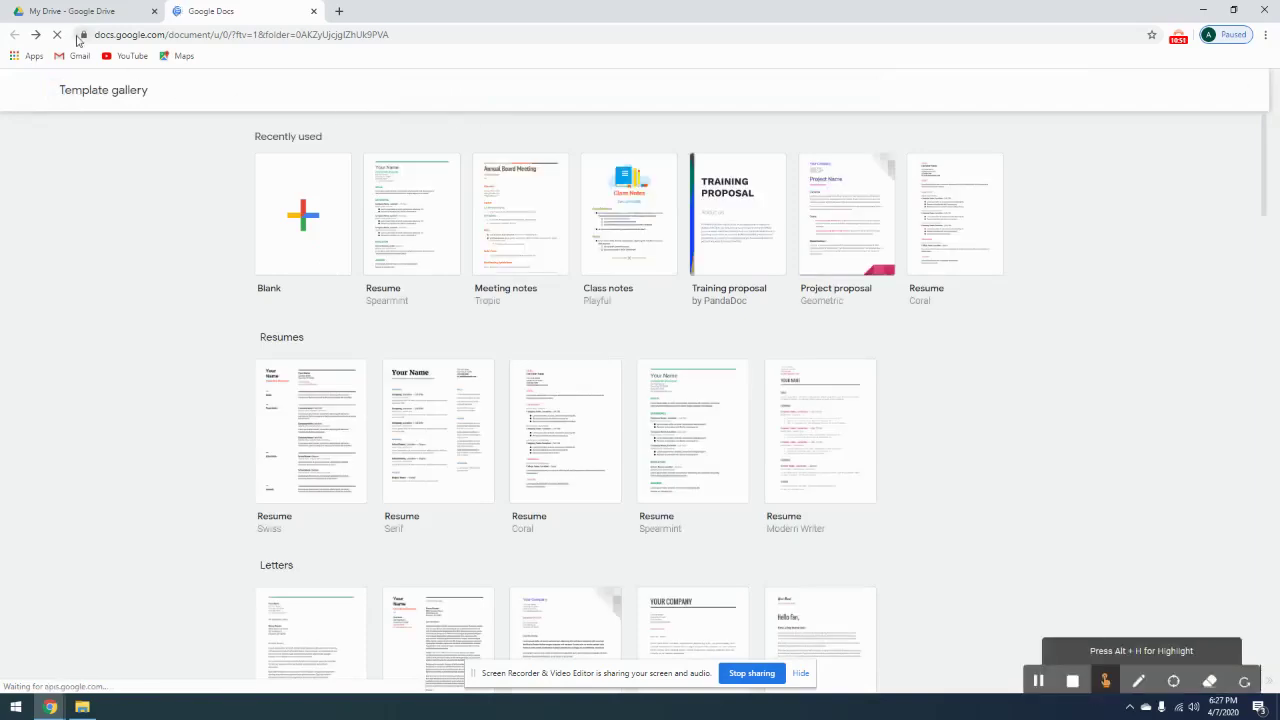
click(406, 222)
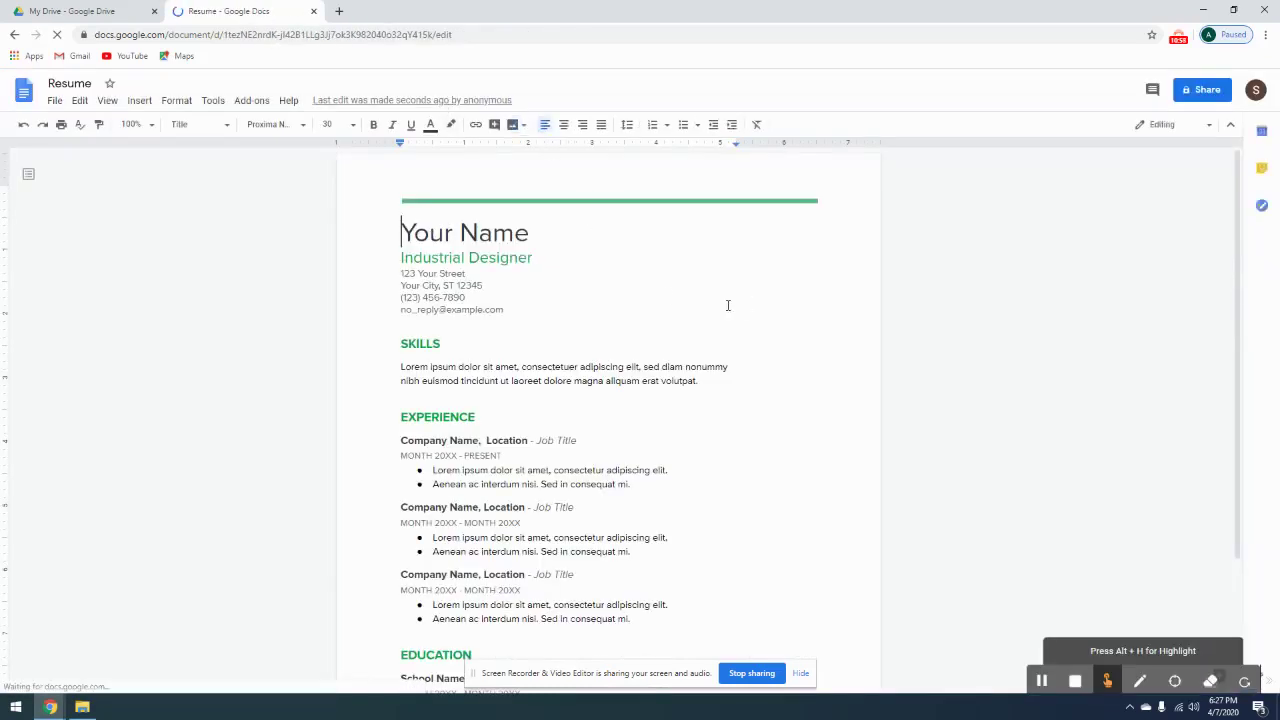
- Append the test text "fdfdf" to the city line in the new resume's contact details
click(575, 281)
text(fdfdf)
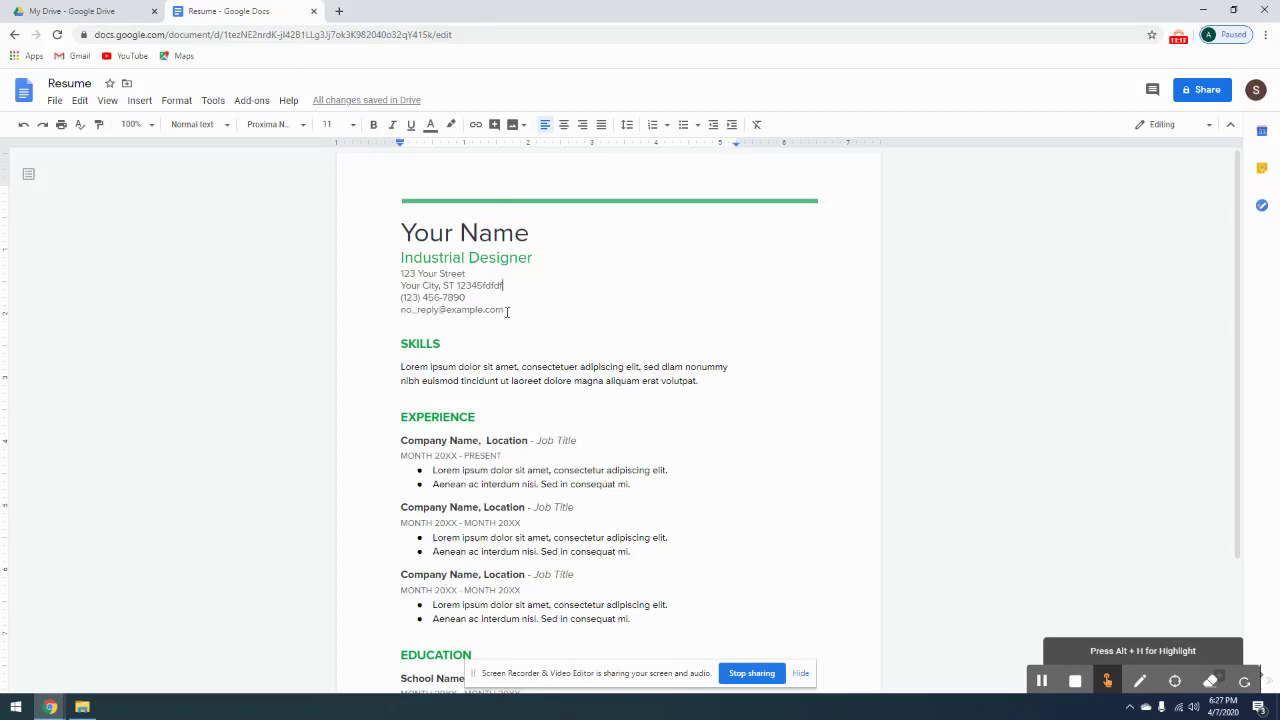
click(52, 100)
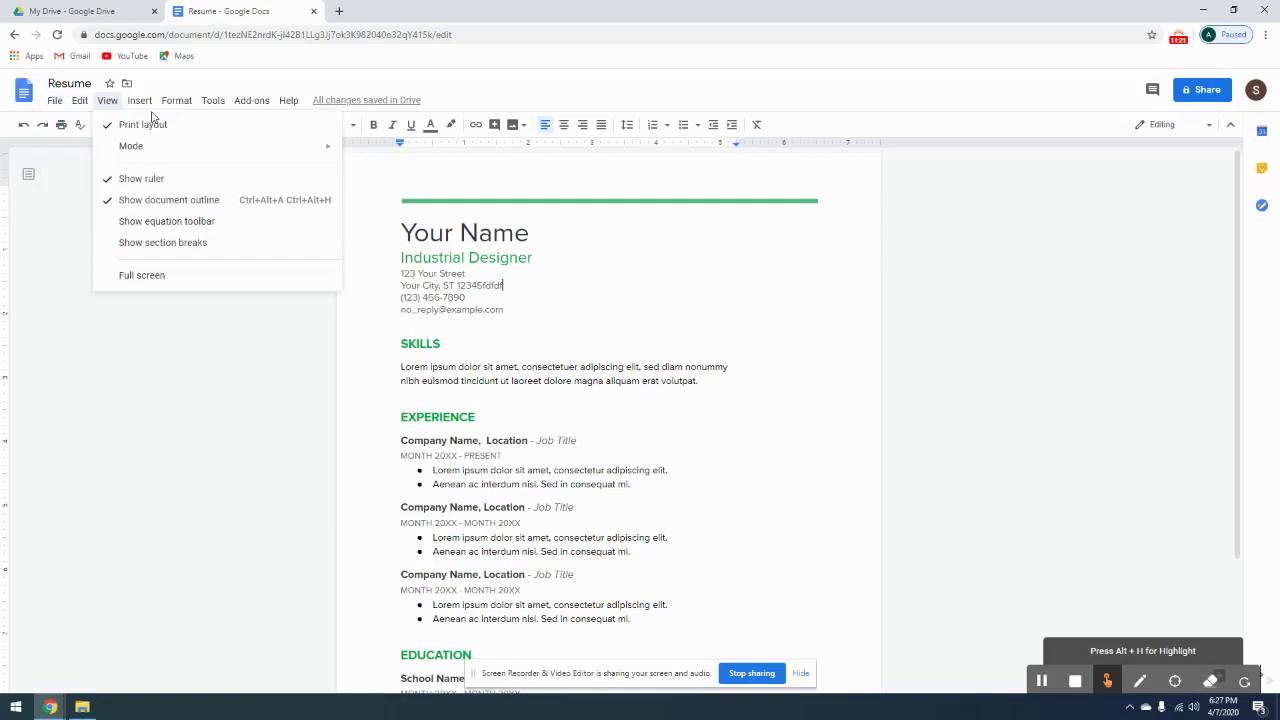
mouse_move(134, 306)
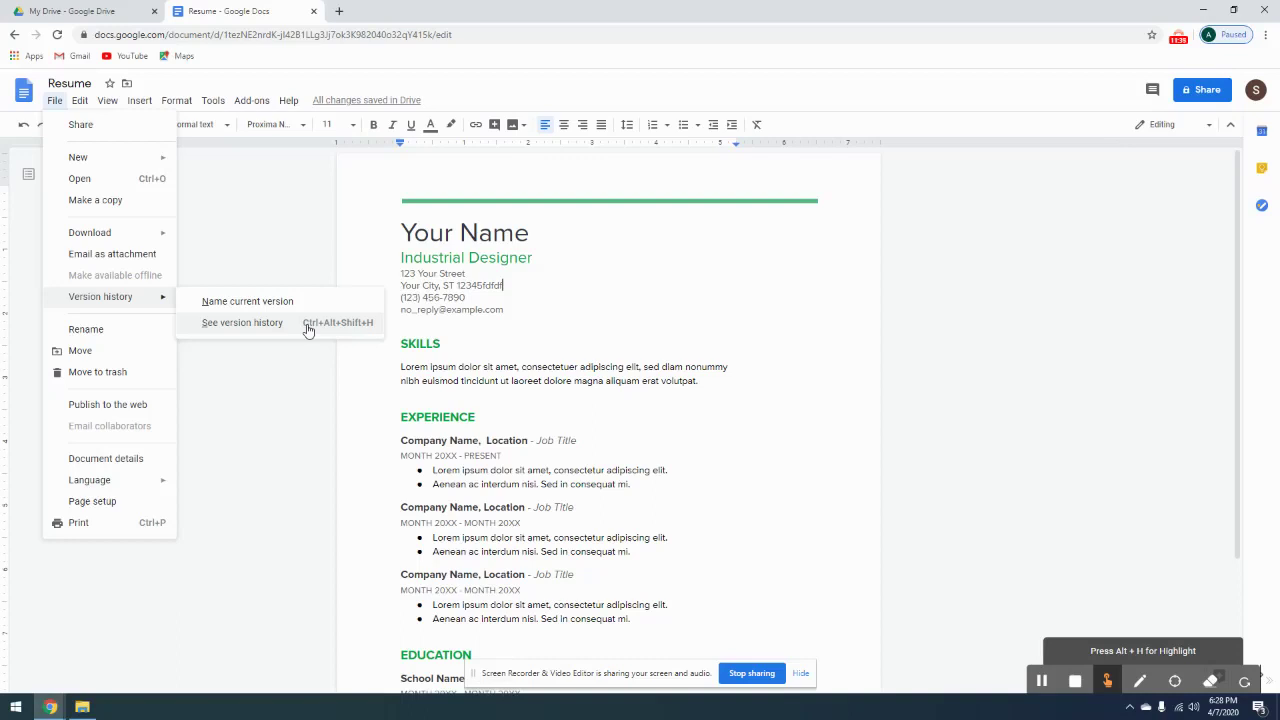
click(568, 311)
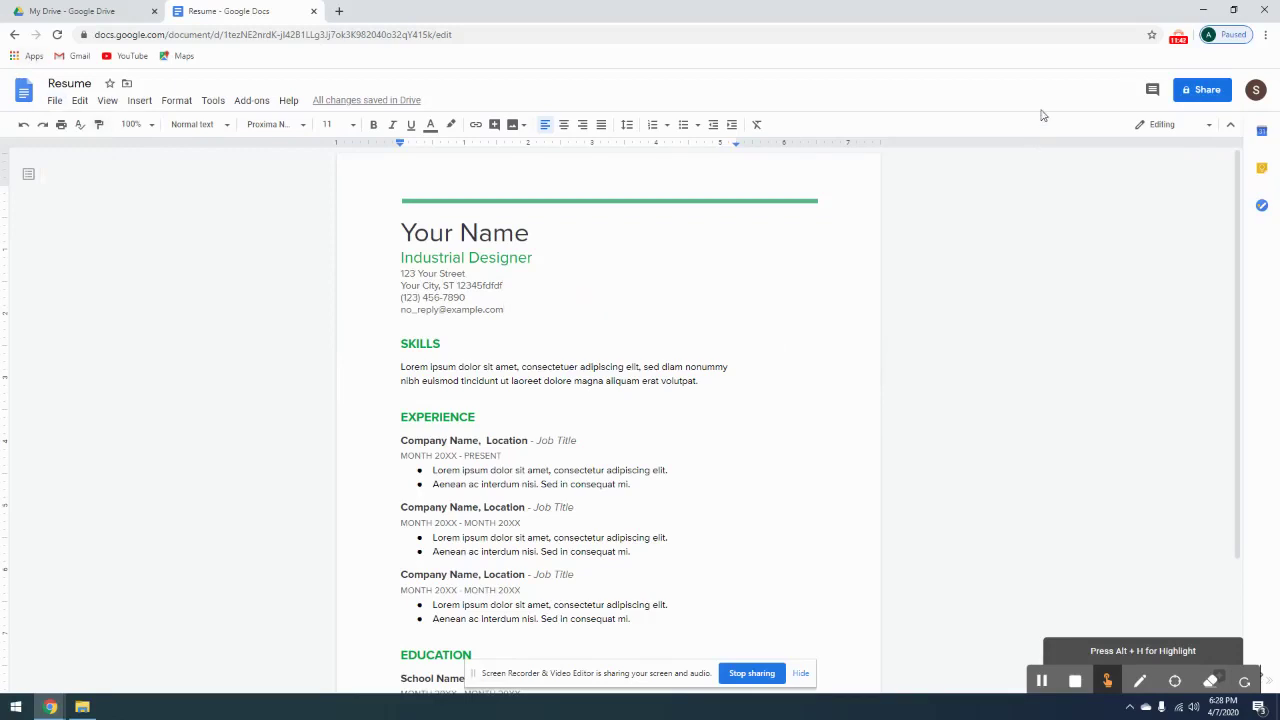
- Return to the Docs home page, switch to Google Drive and open the earlier edited Resume document
click(24, 93)
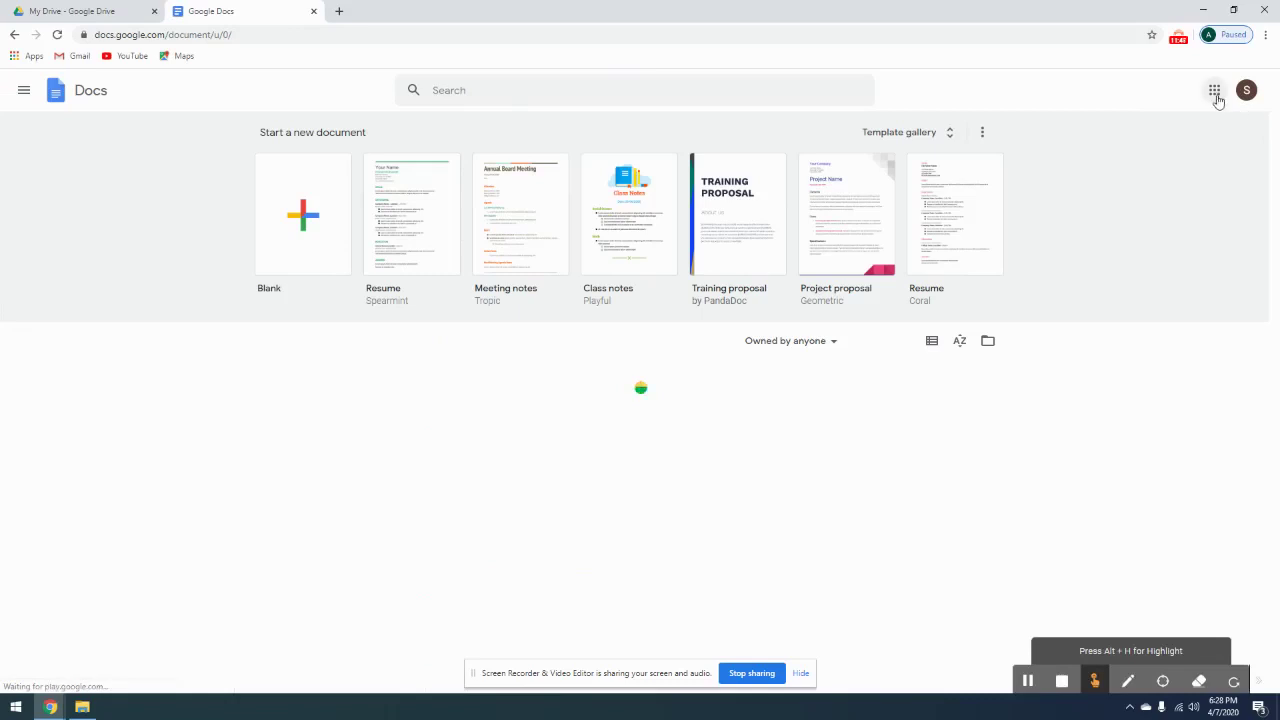
click(1215, 93)
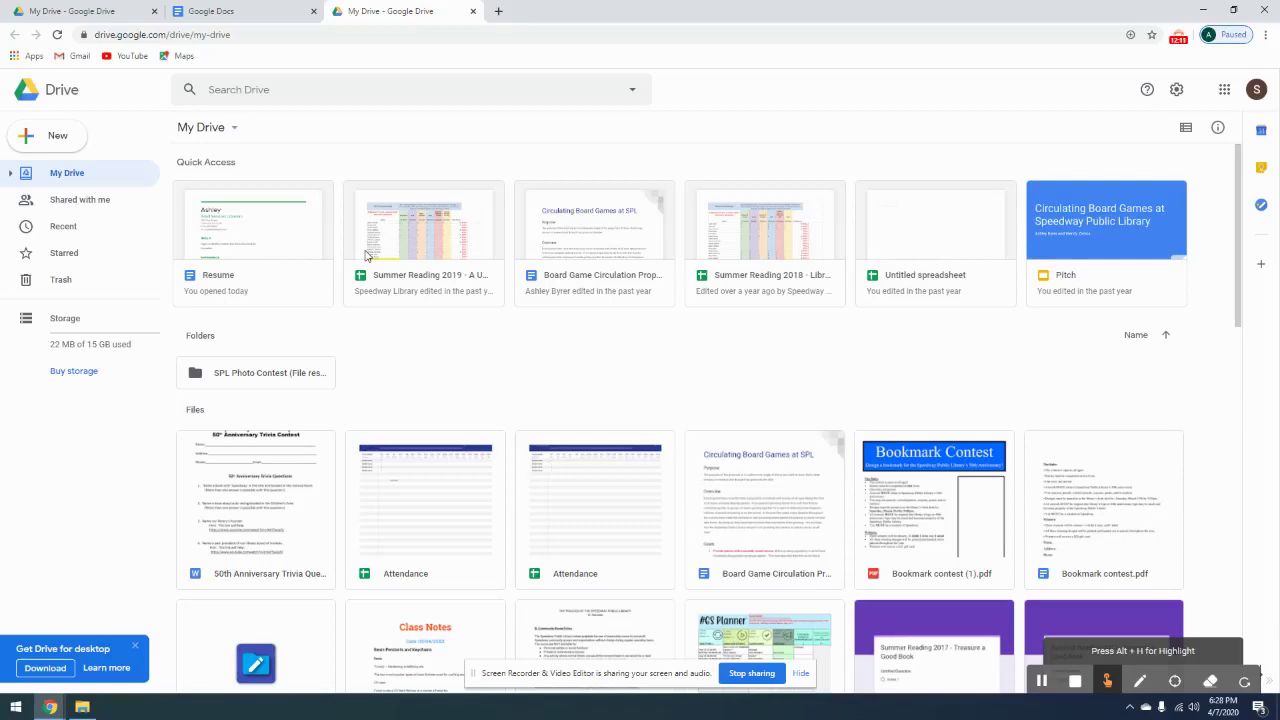
click(323, 264)
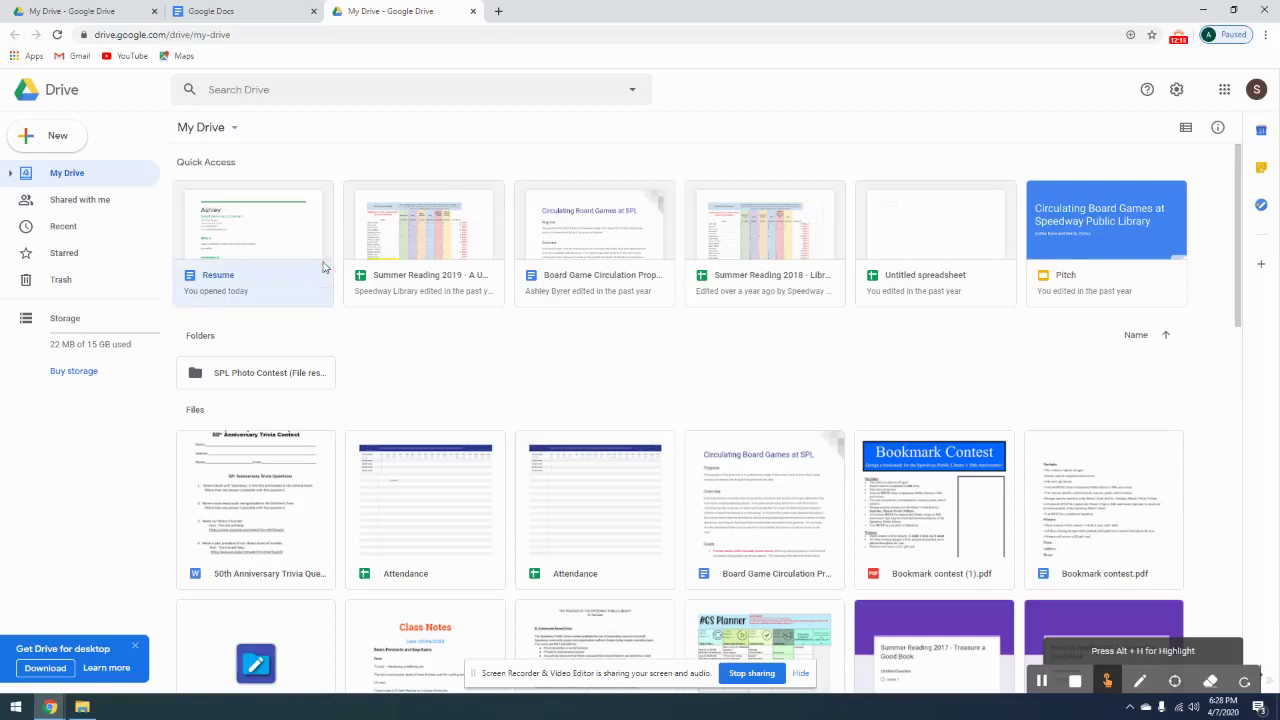
double_click(297, 261)
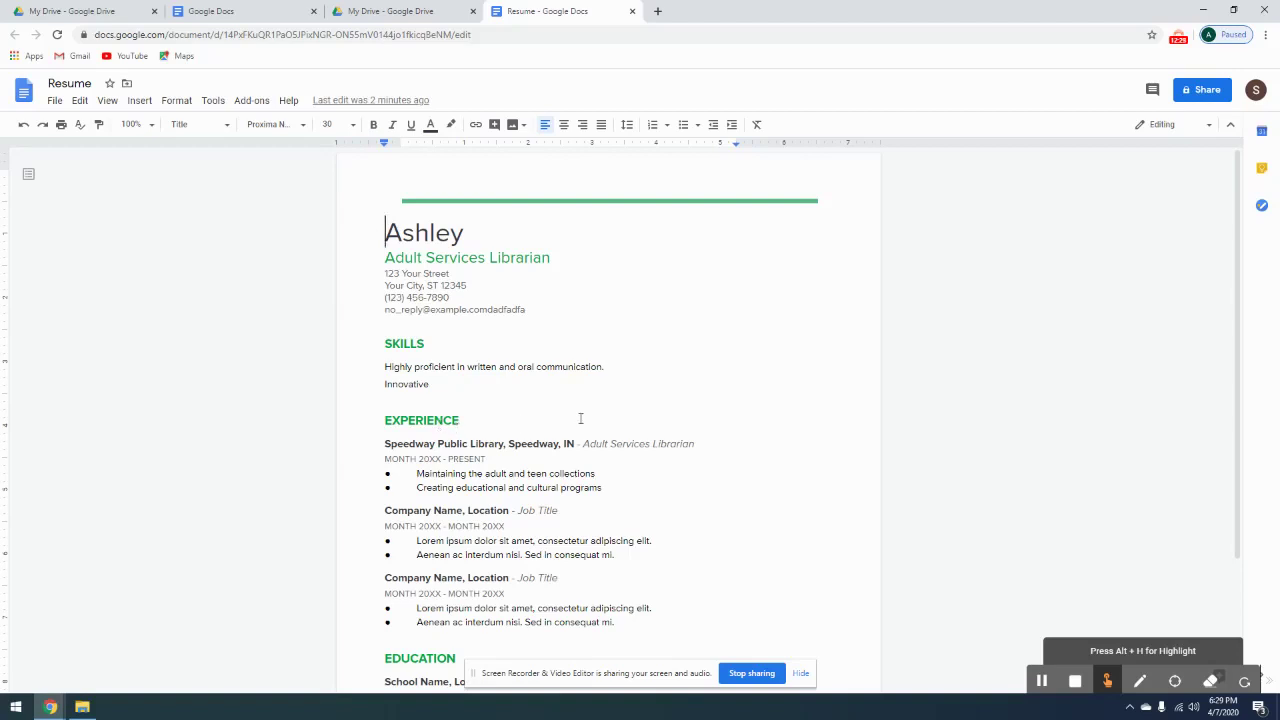
click(1265, 34)
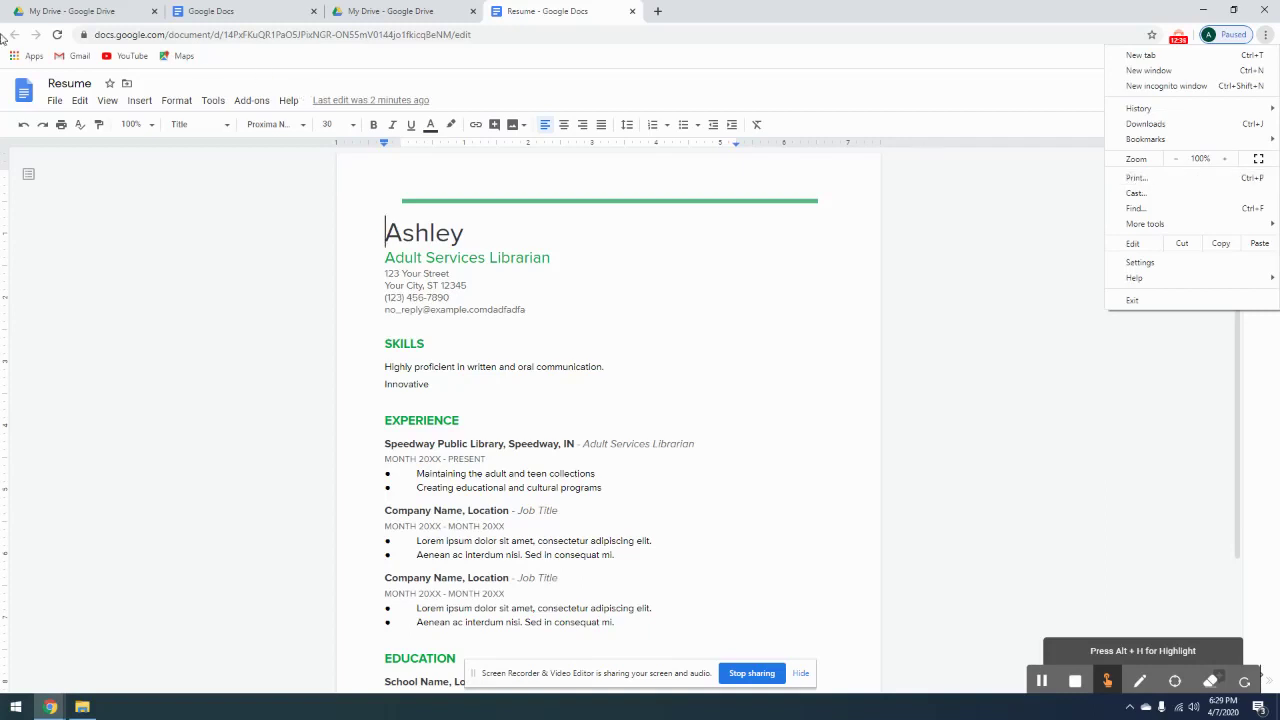
click(278, 68)
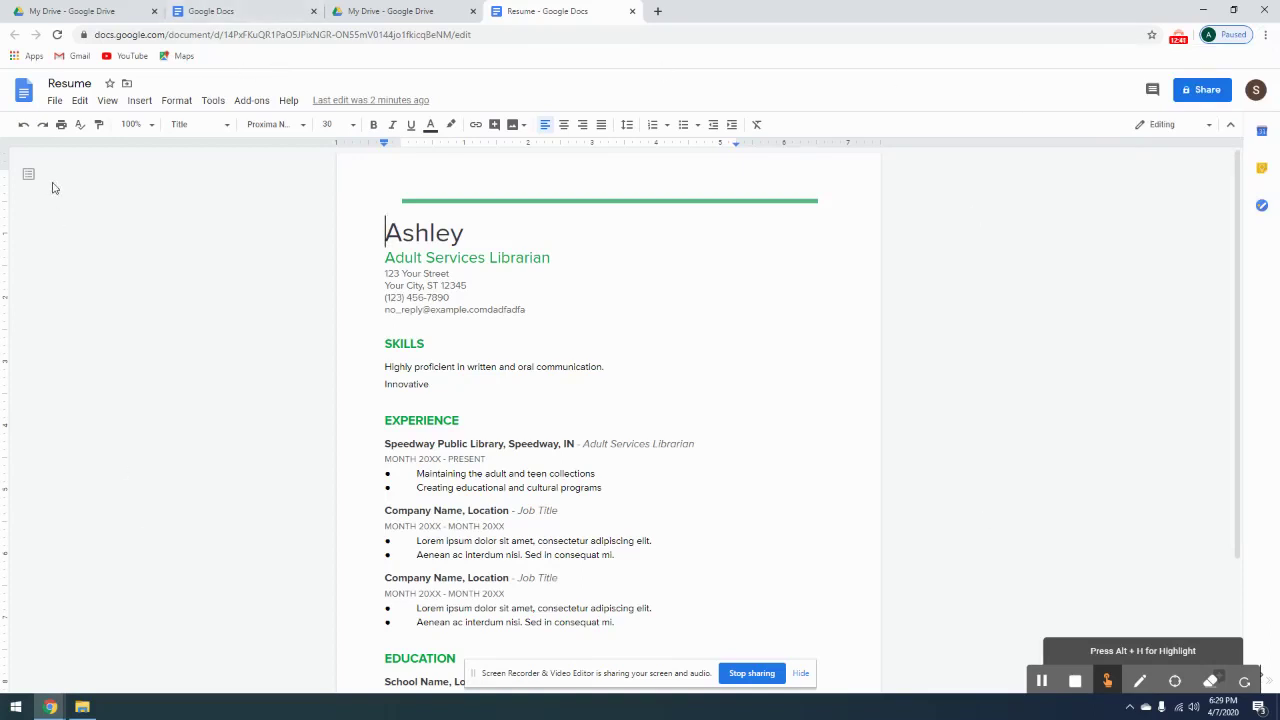
- Try printing the resume with Save as PDF as the destination, dismissing the file-saving and print dialogs without saving
click(61, 126)
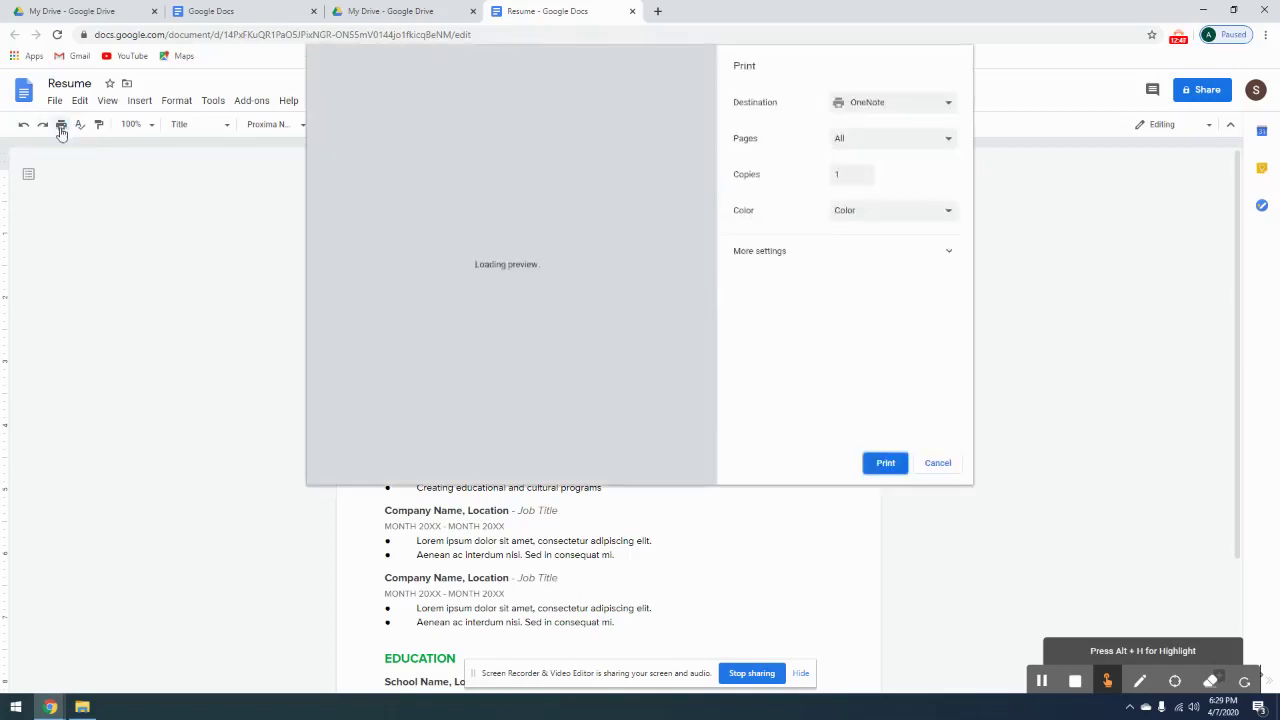
click(856, 106)
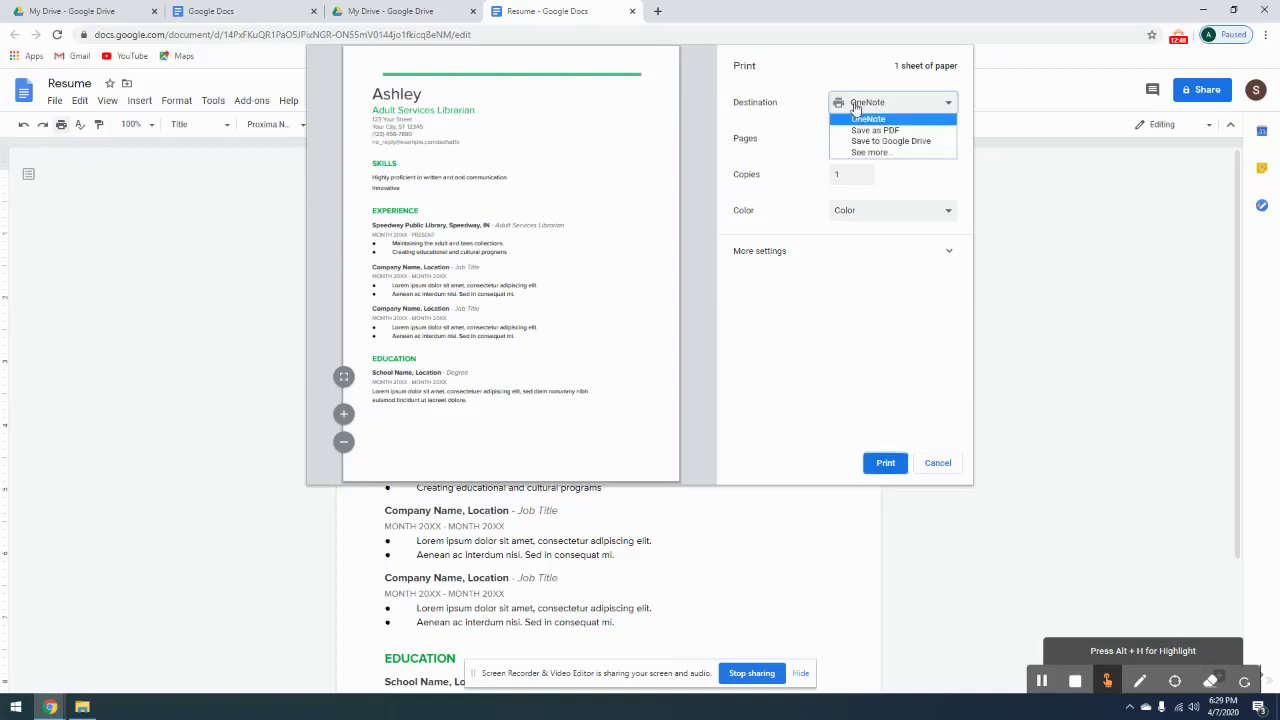
click(903, 131)
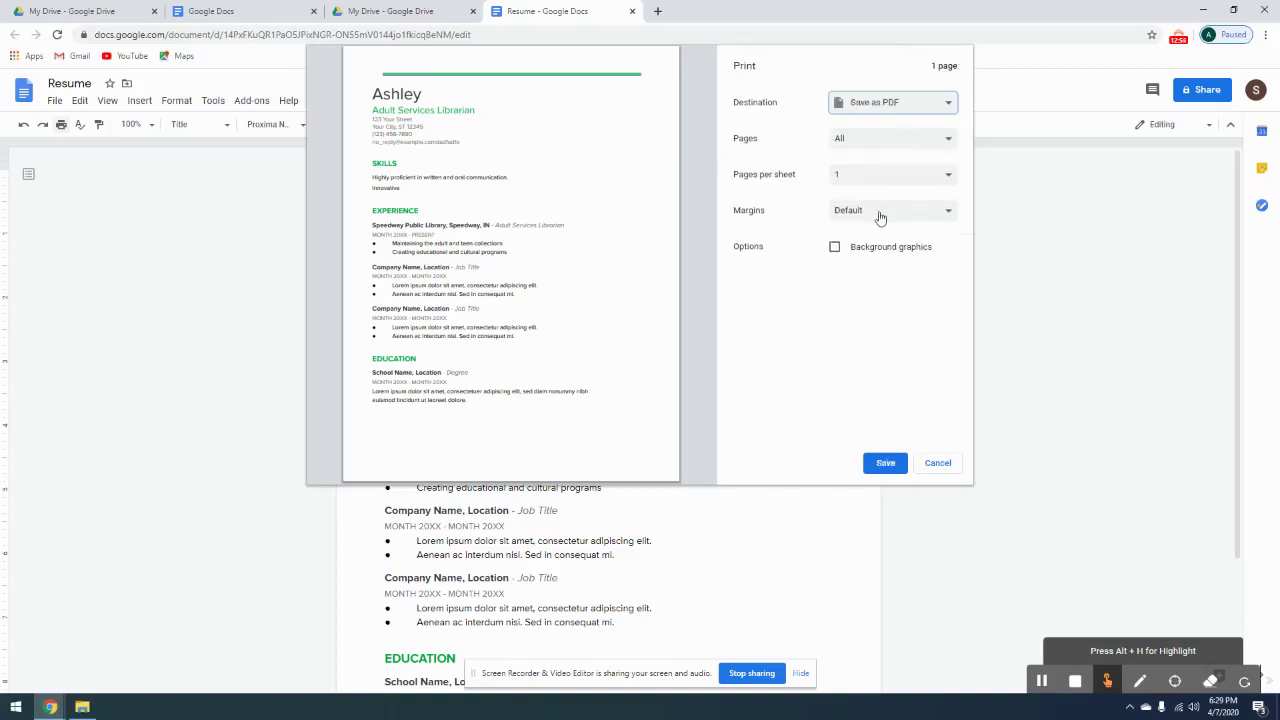
click(885, 465)
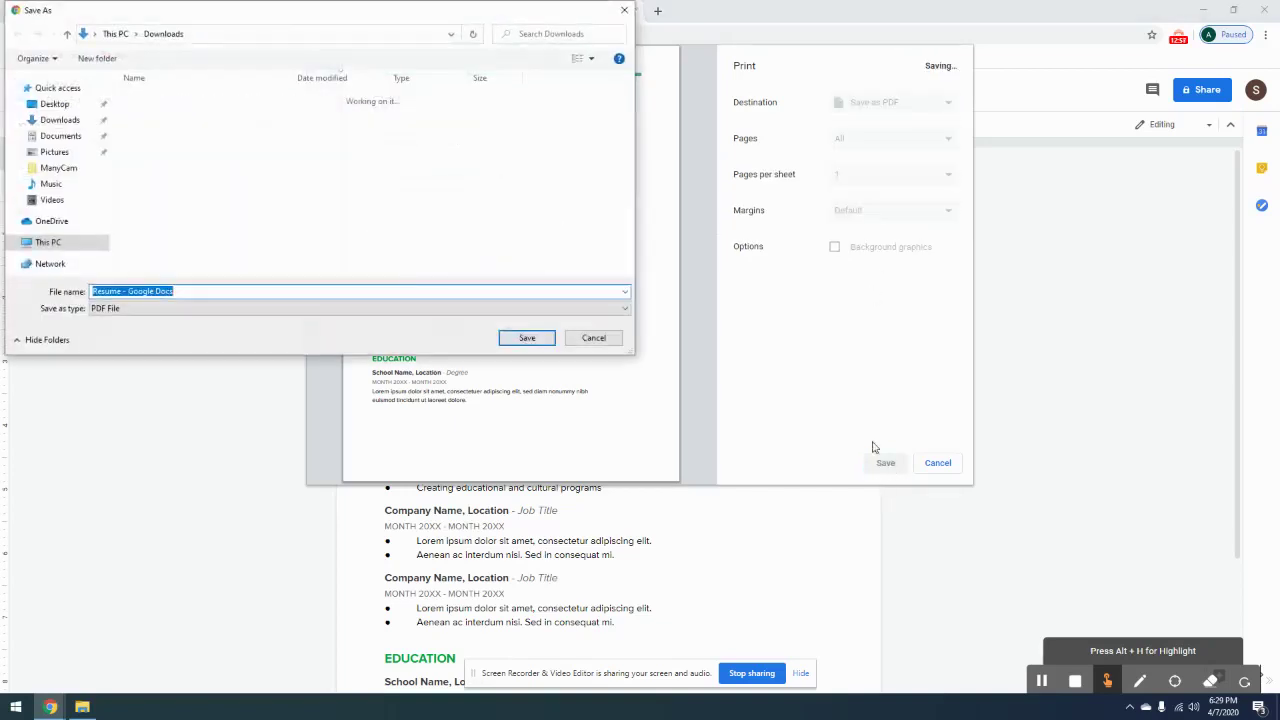
click(623, 11)
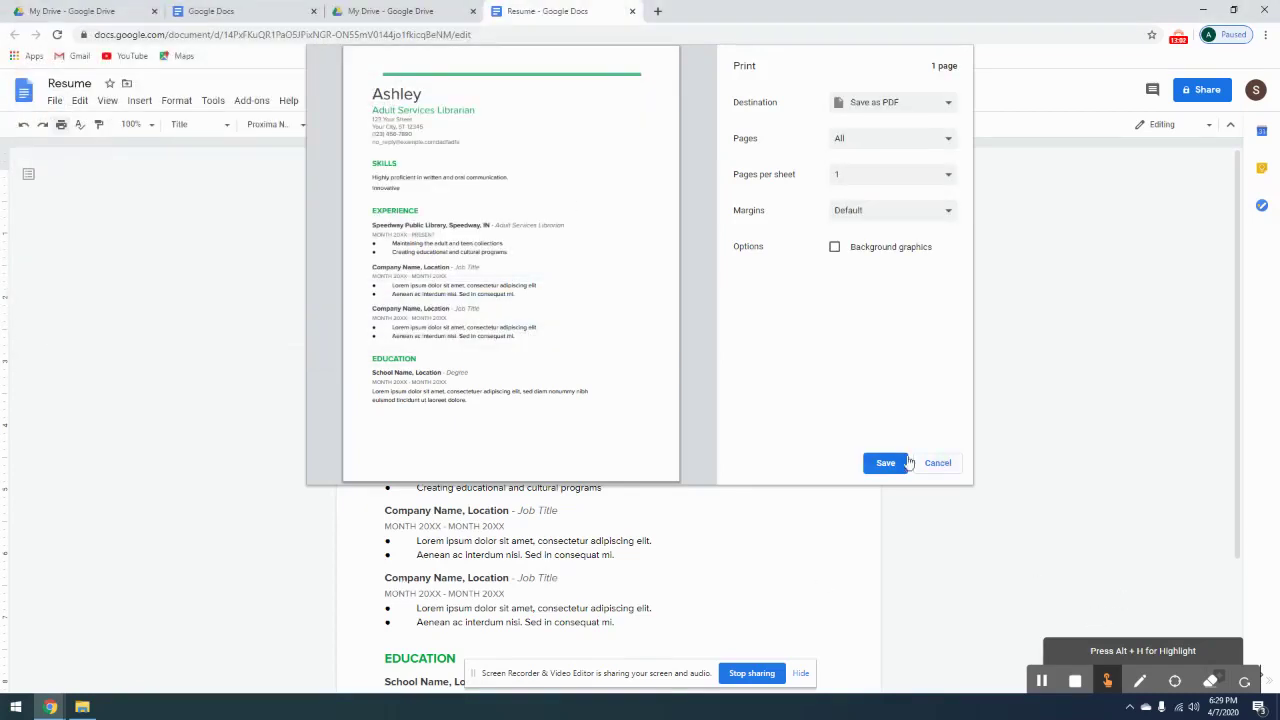
click(950, 466)
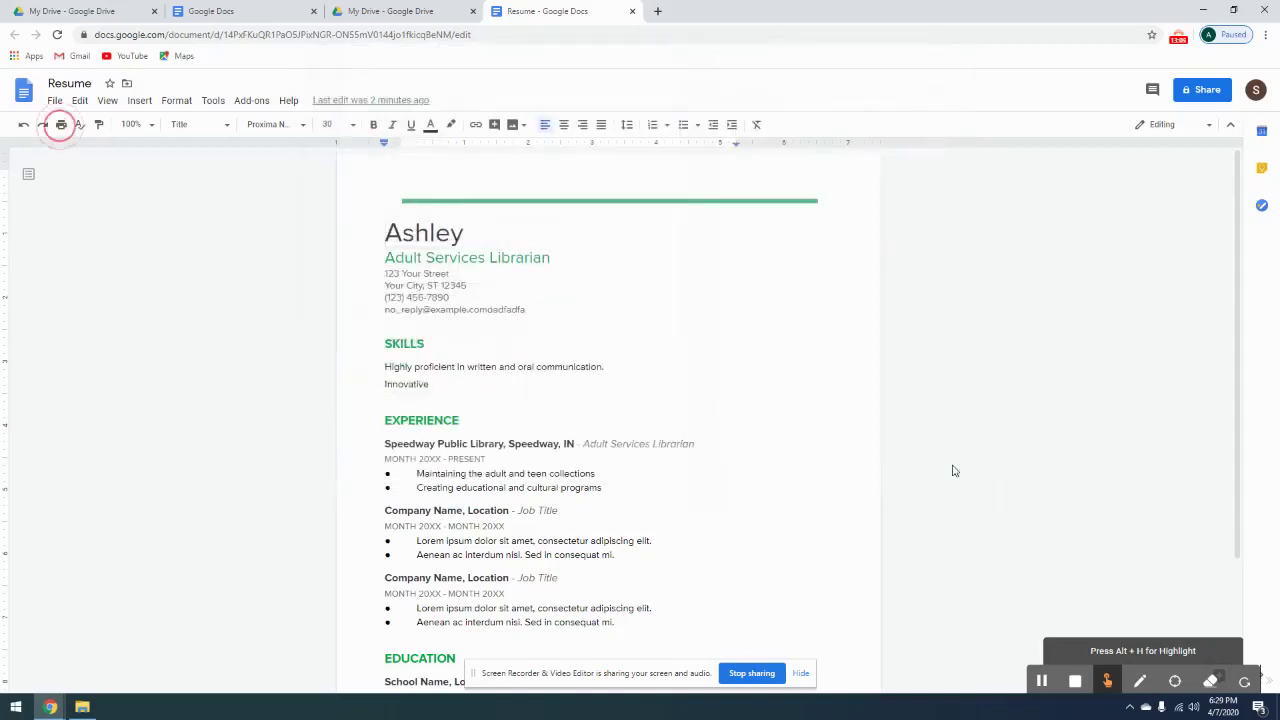